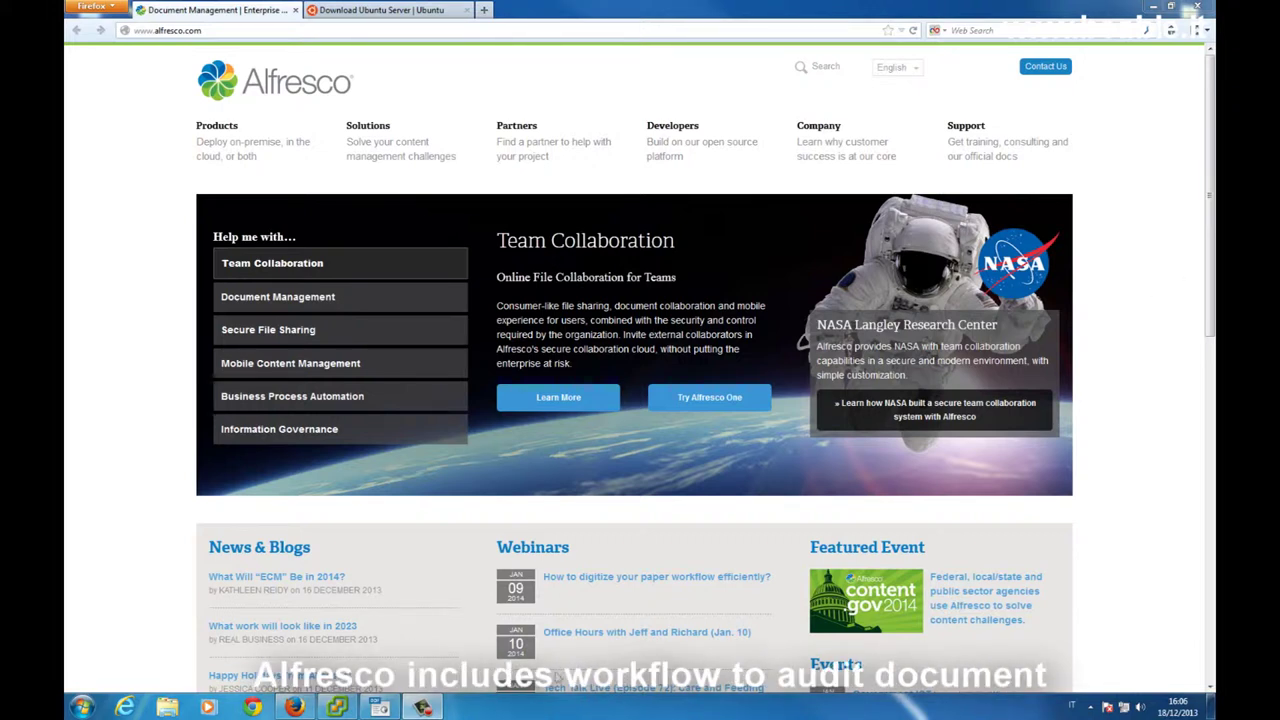
Bring up the alfresco.odp presentation on the 'Raccolta documenti: il workflow (1)' slide.
left_click(368, 707)
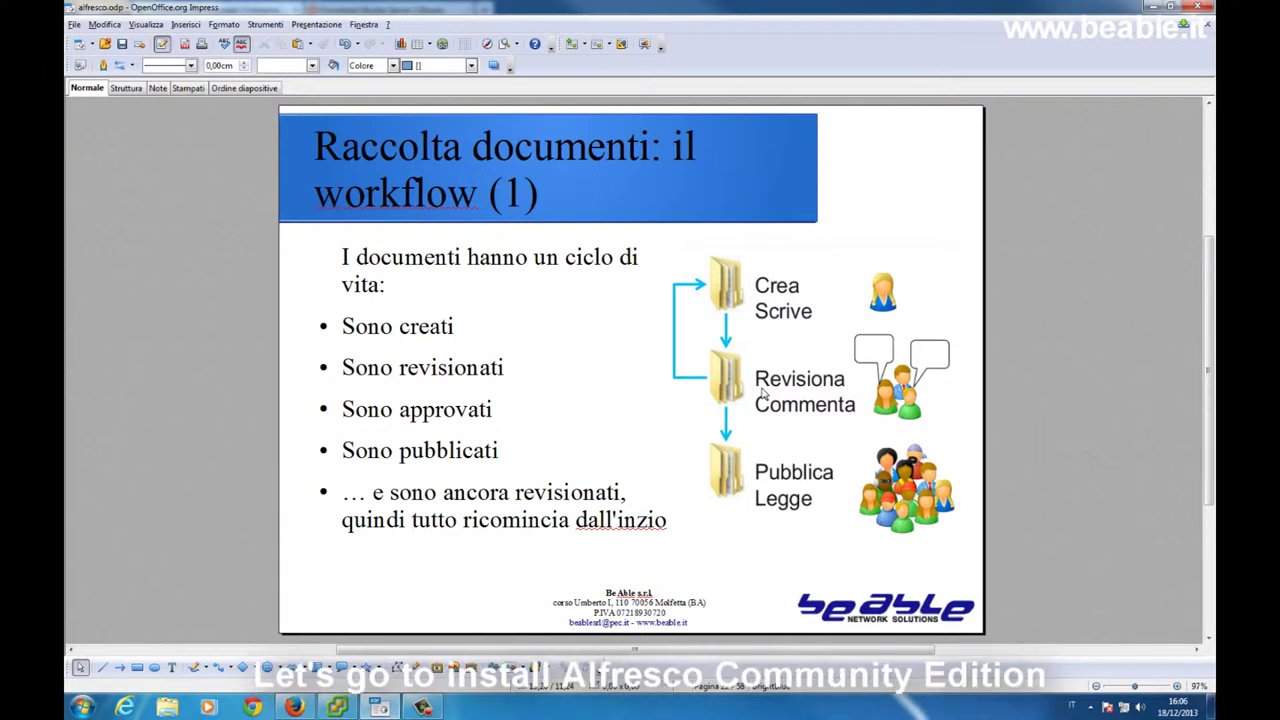
Return to the vSphere Client showing host 192.168.0.232's Getting Started page and VM list.
left_click(293, 707)
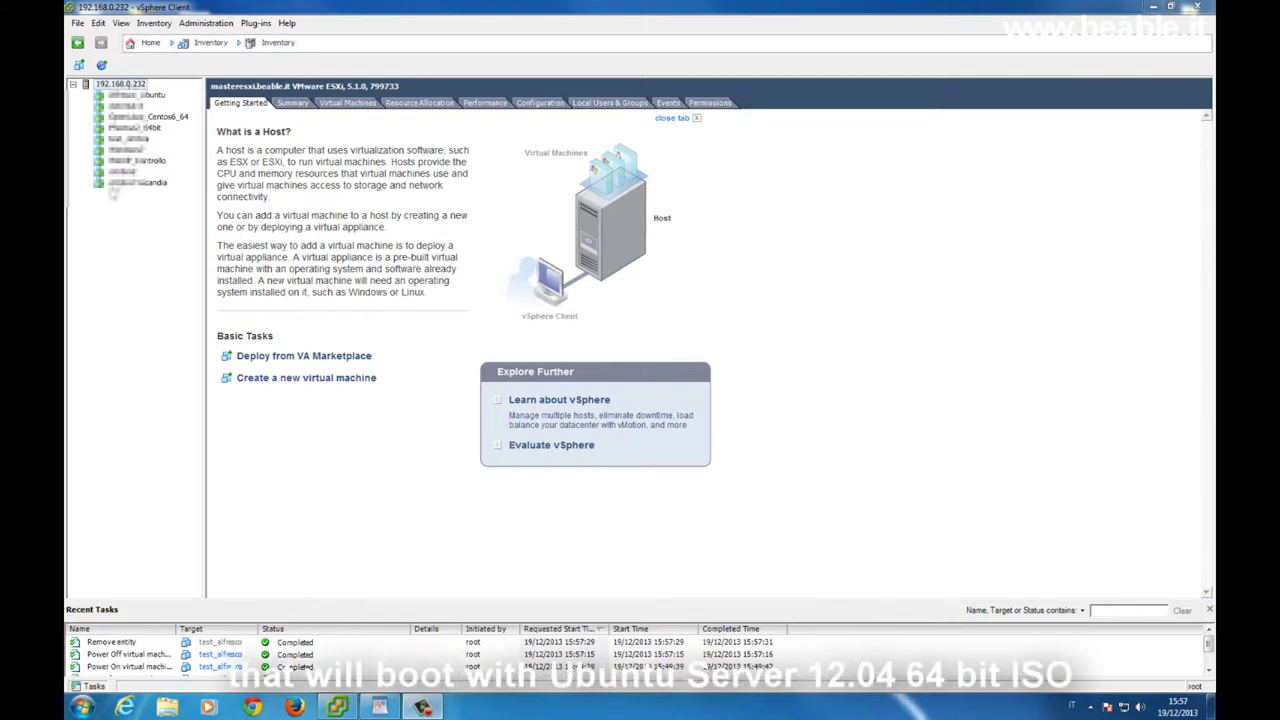
Start a custom new virtual machine named test_alfresco on datastore1 with VM version 8.
right_click(133, 86)
left_click(145, 92)
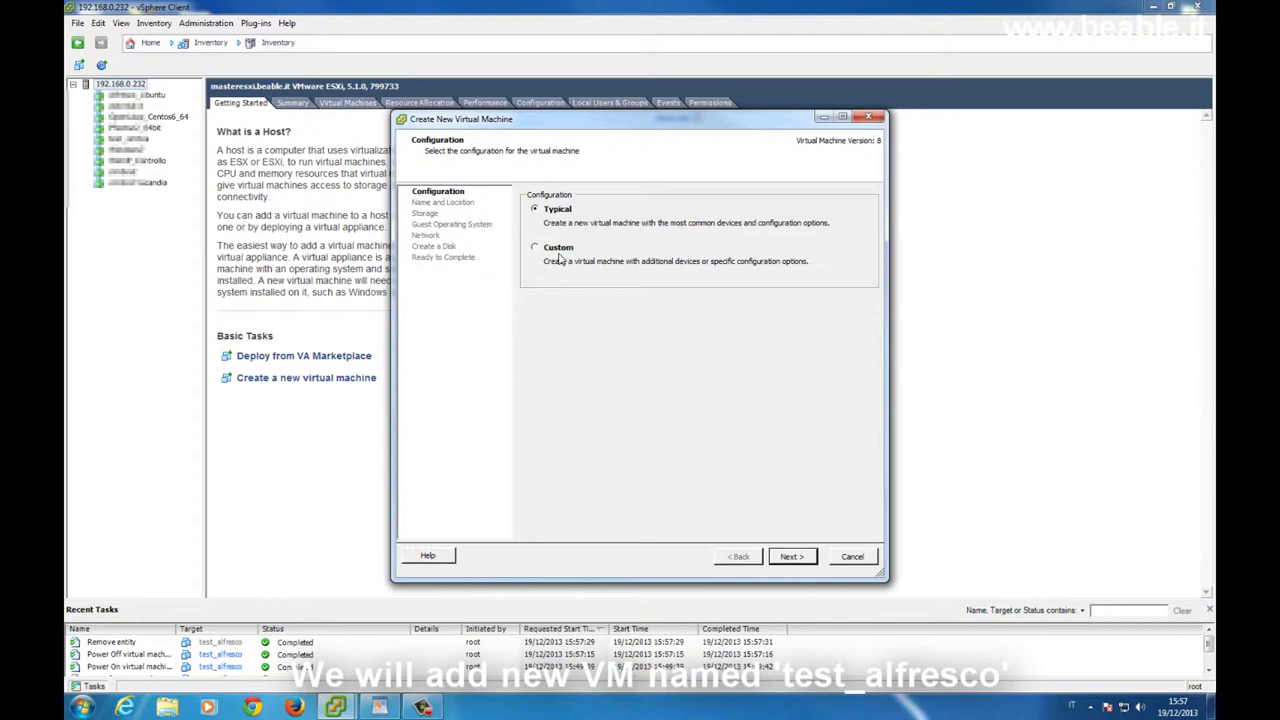
left_click(558, 250)
left_click(805, 557)
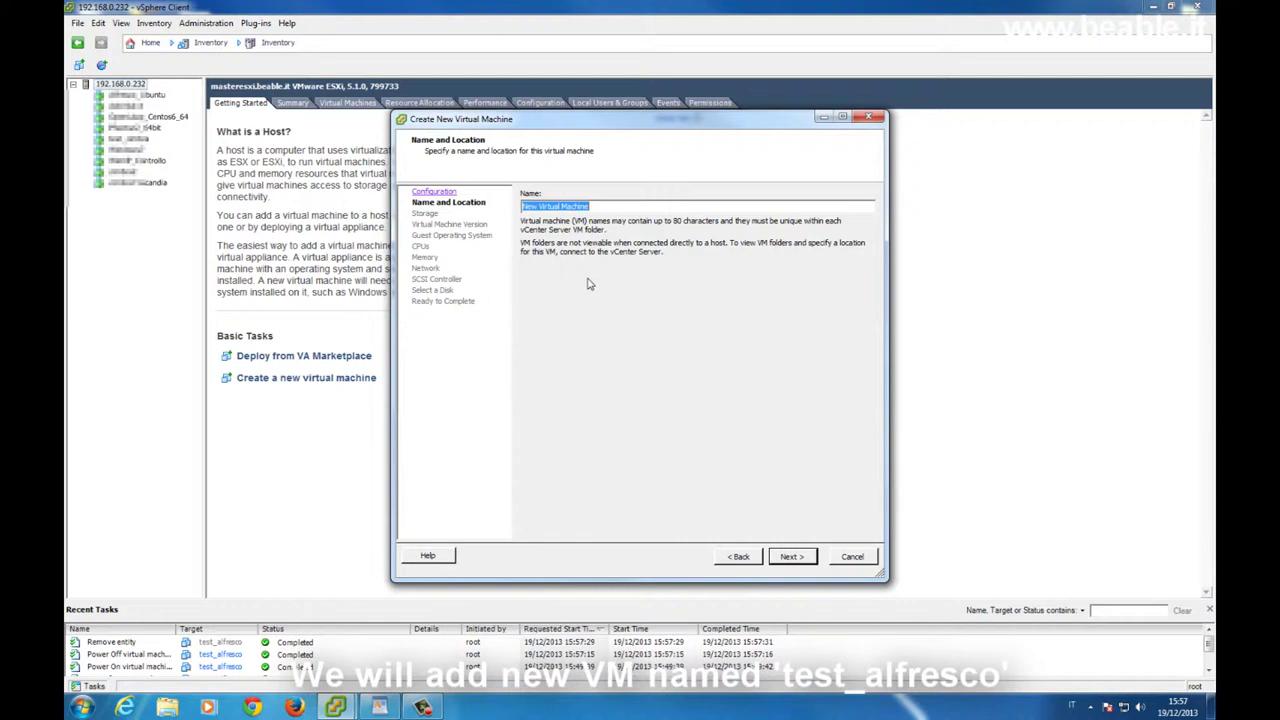
type("test_alfresco")
left_click(792, 557)
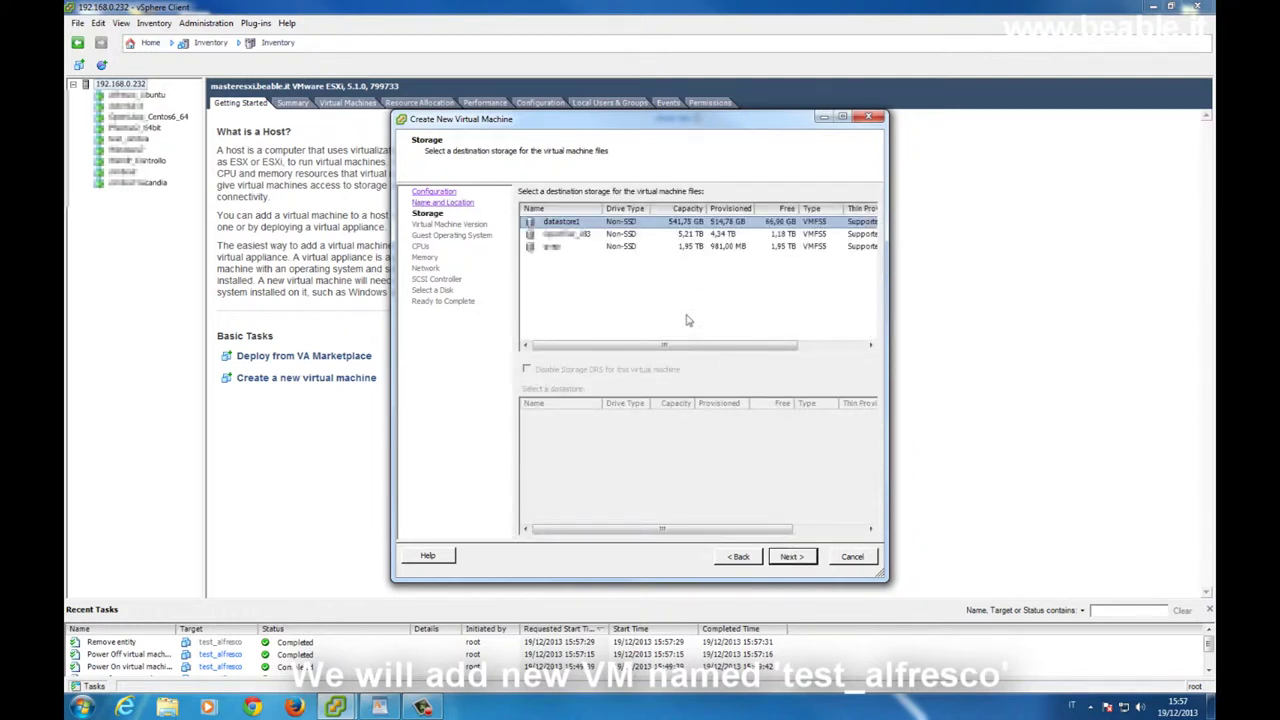
left_click(799, 557)
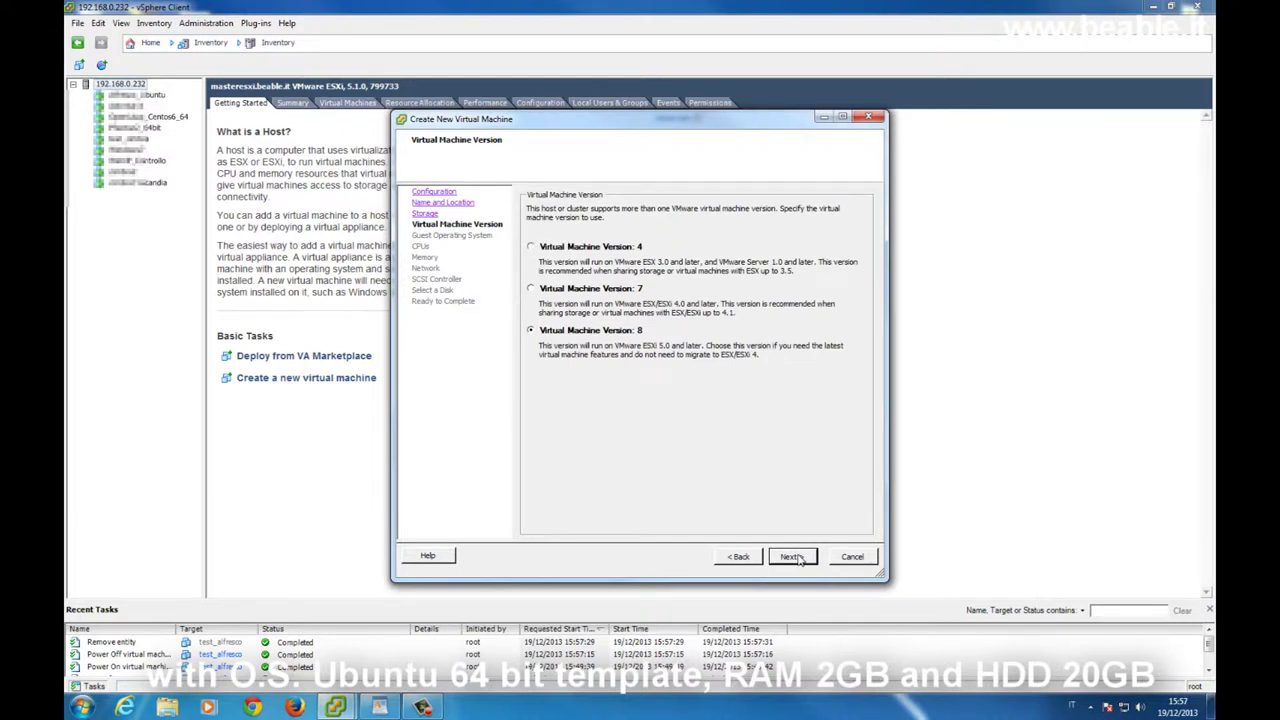
left_click(797, 558)
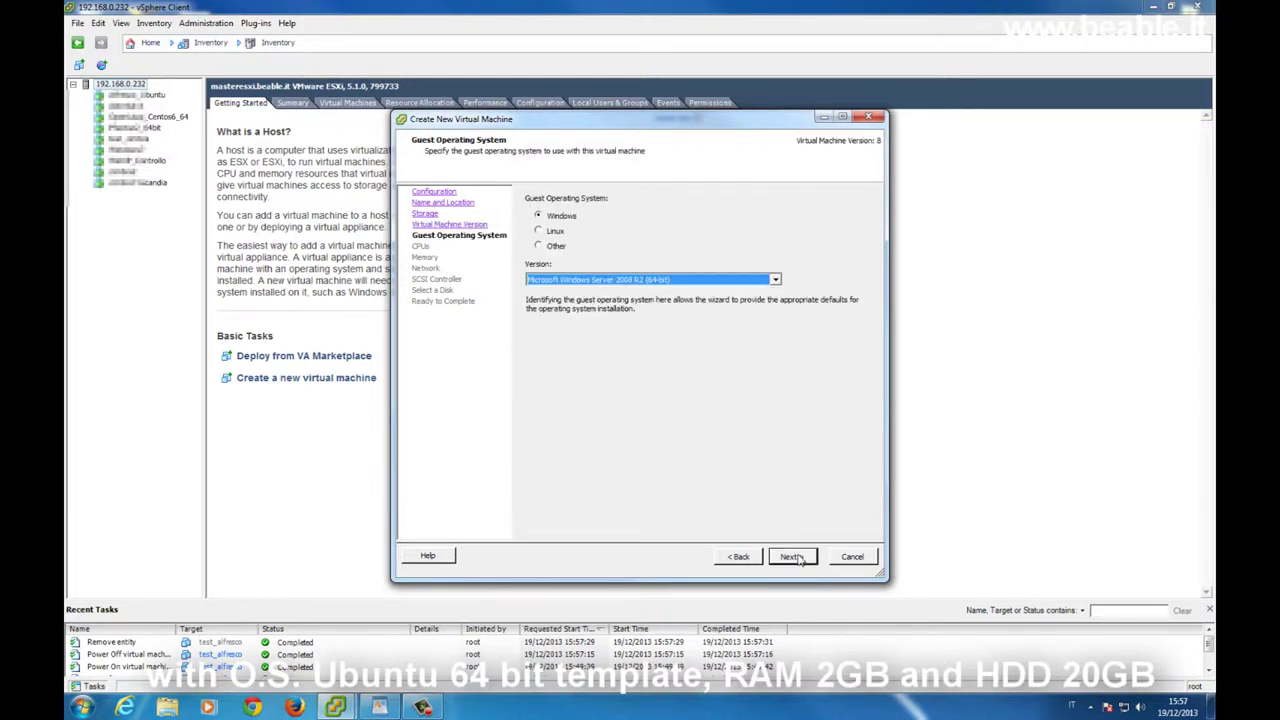
Set guest OS to Ubuntu Linux (64-bit), keep CPU count, 2 GB memory, NIC 1 on VM Network.
left_click(556, 233)
left_click(651, 283)
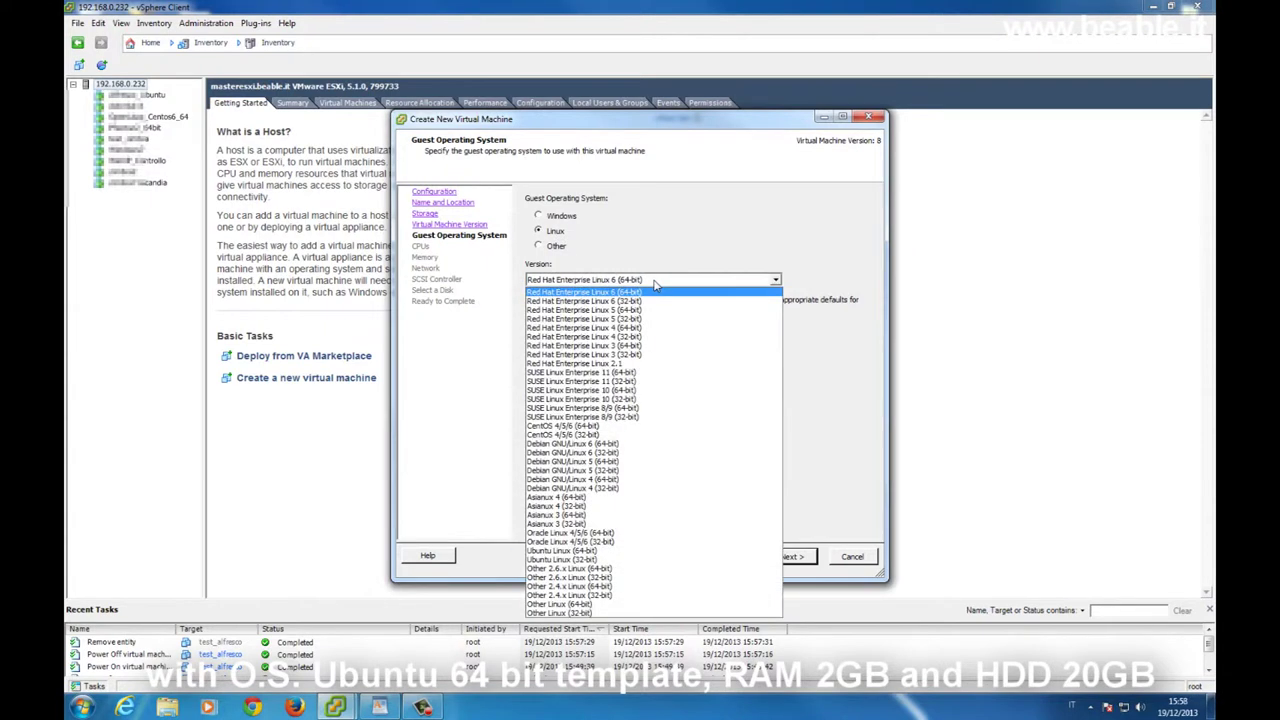
left_click(664, 552)
left_click(790, 562)
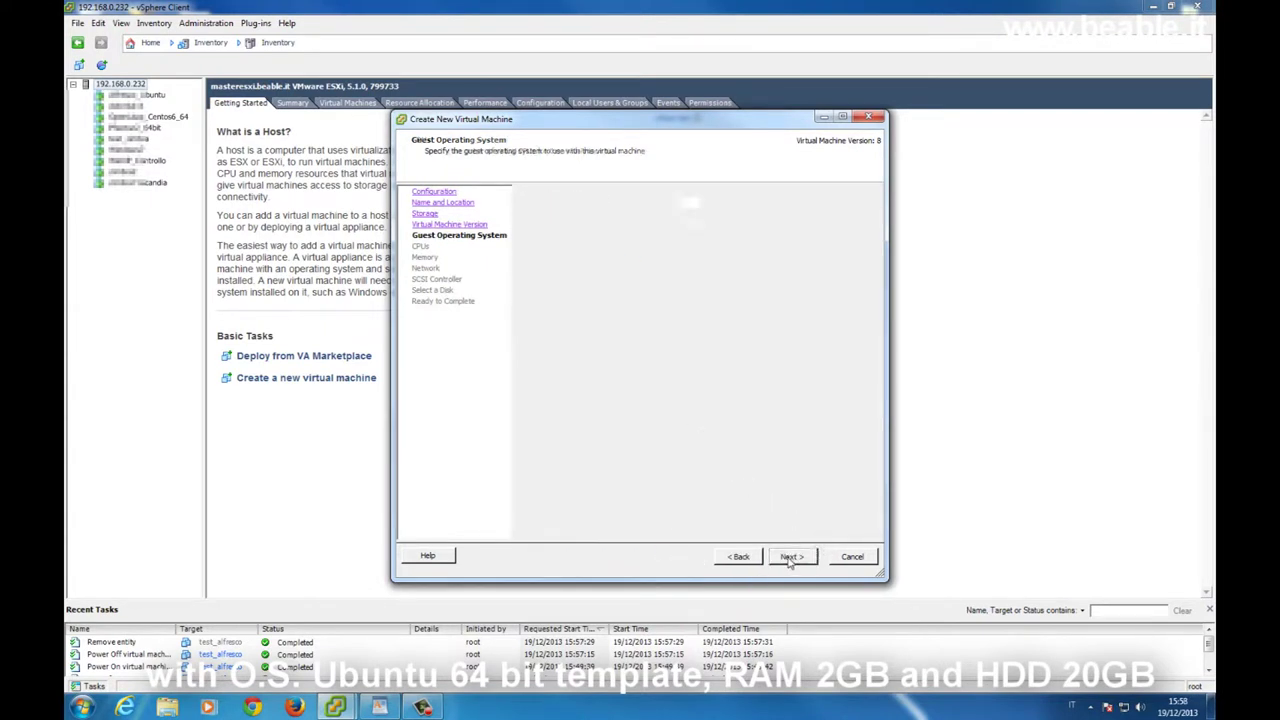
left_click(790, 558)
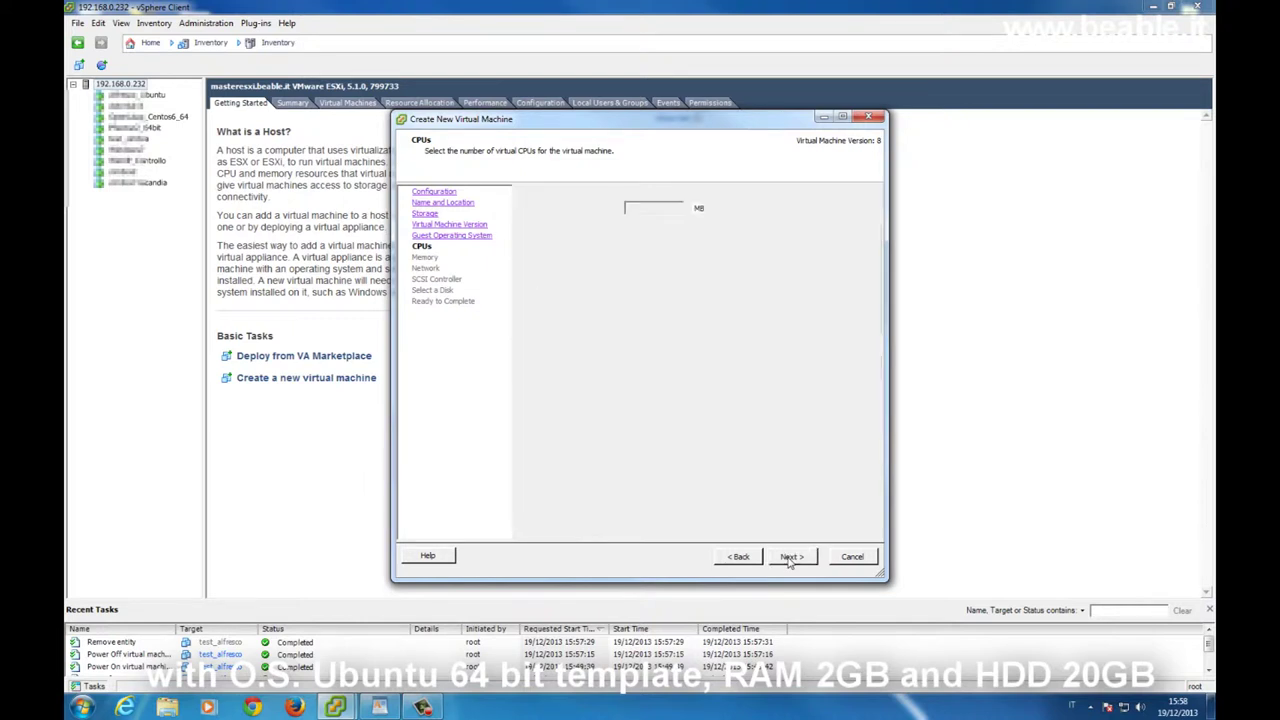
left_click(677, 204)
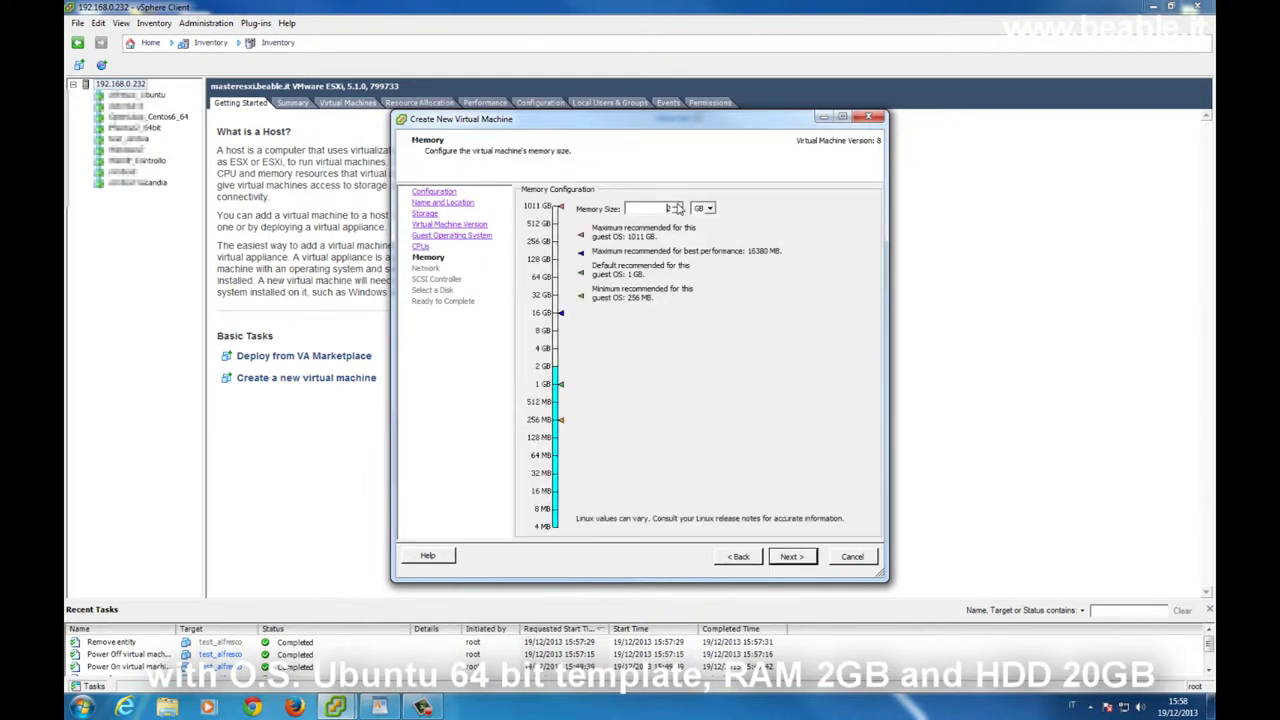
left_click(798, 558)
left_click(736, 264)
left_click(722, 289)
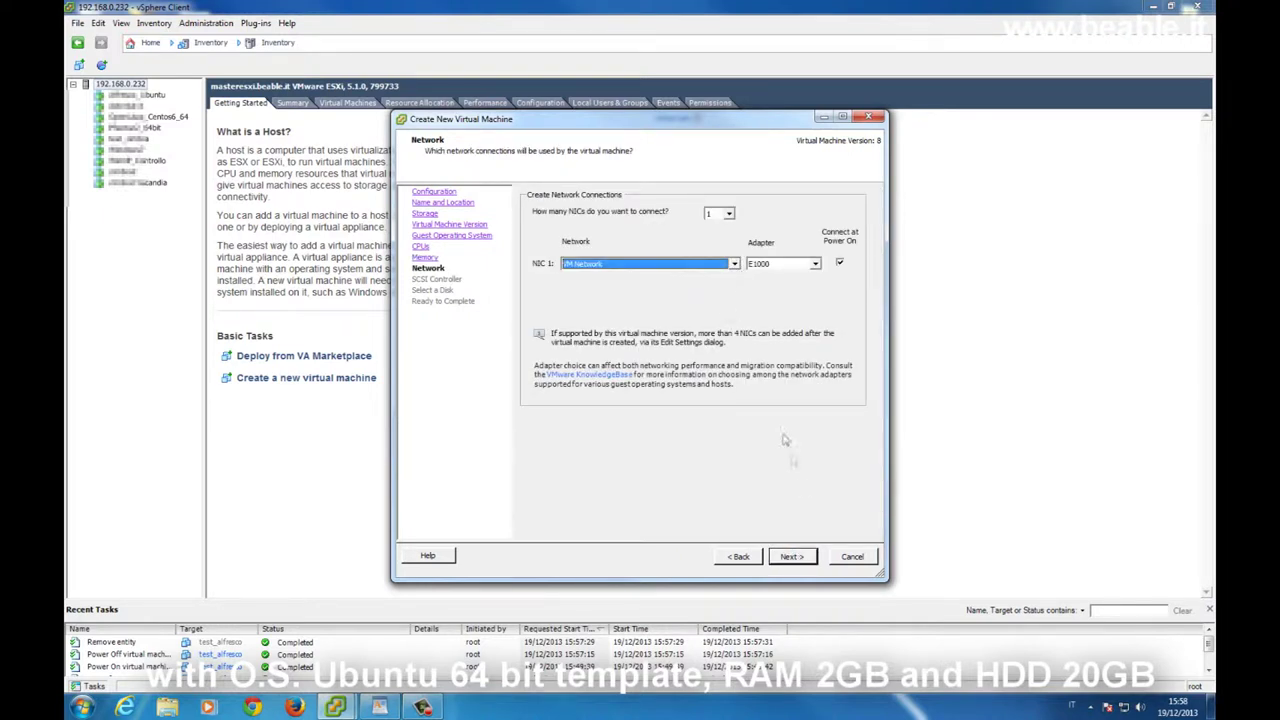
Keep LSI Logic Parallel, add a new 20 GB virtual disk, and finish creating the VM.
left_click(797, 560)
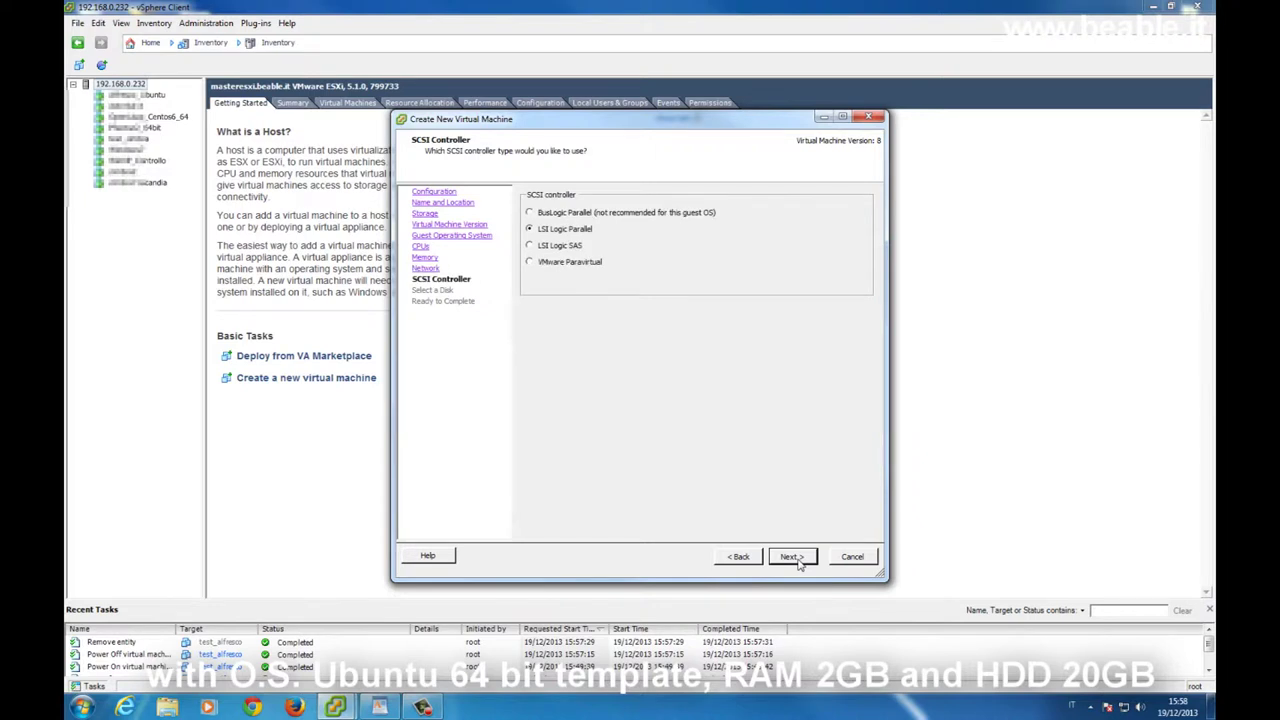
left_click(799, 562)
left_click(799, 562)
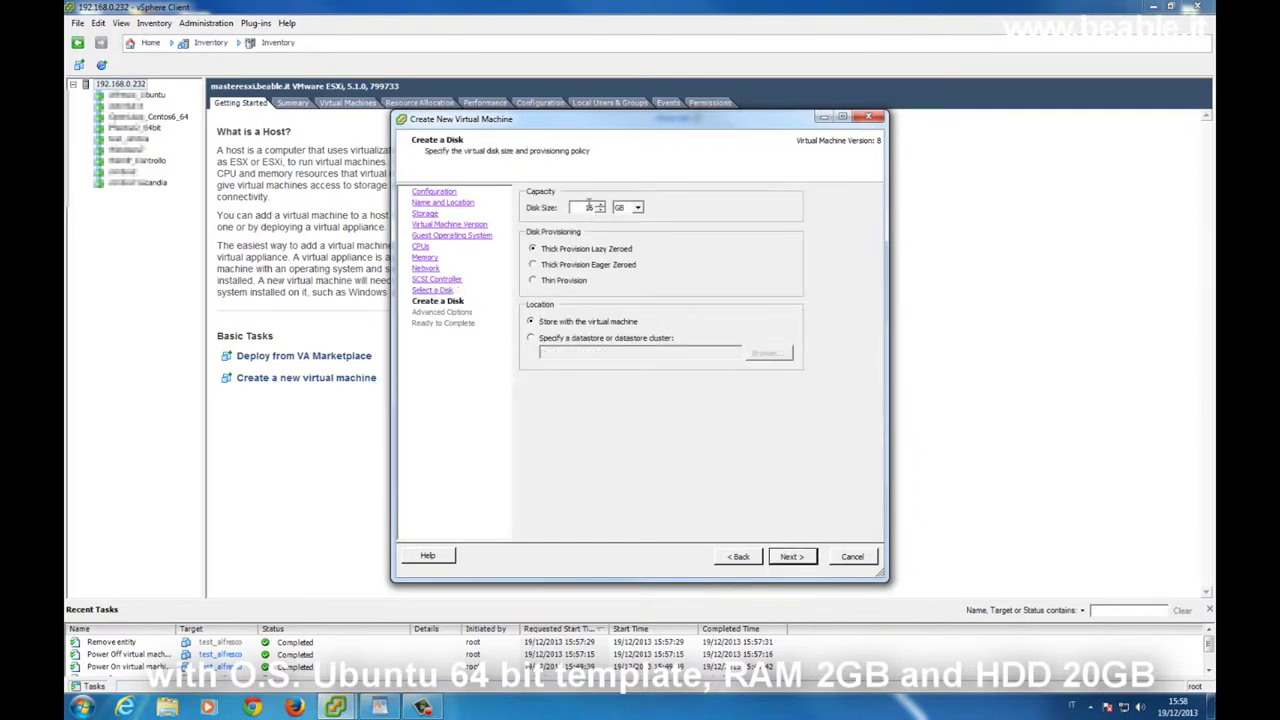
double_click(588, 206)
type("20")
left_click(808, 558)
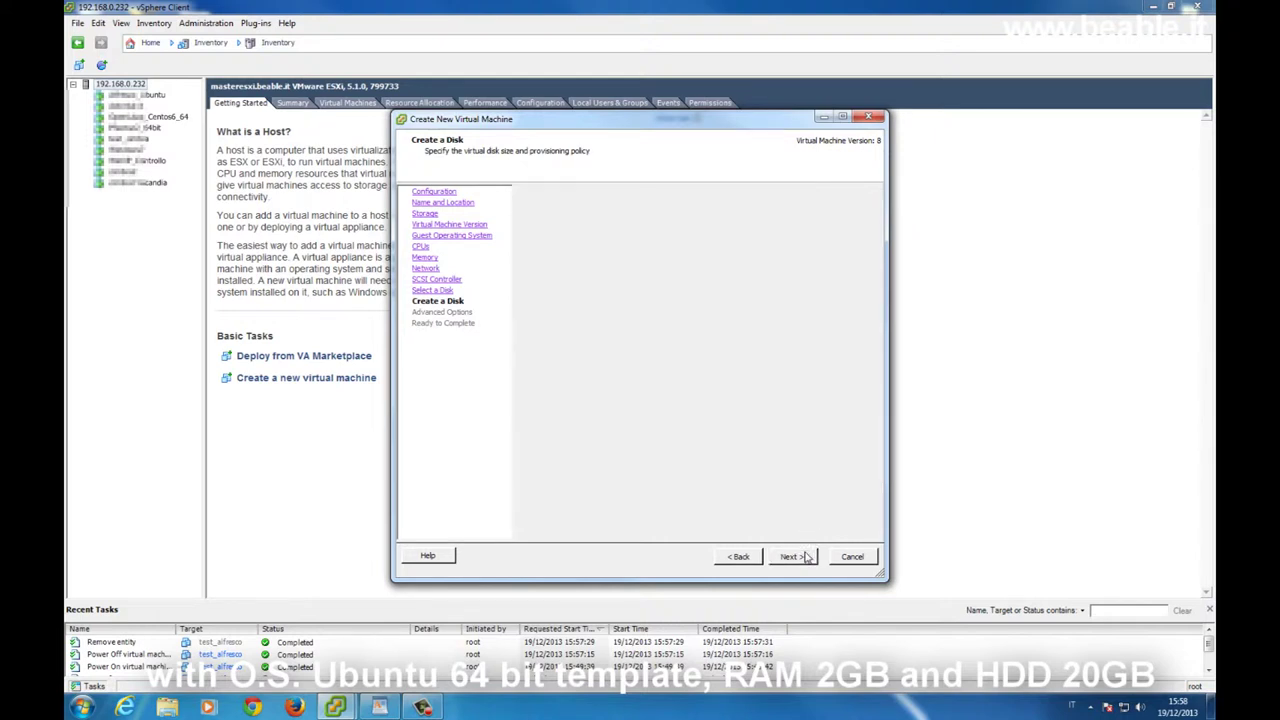
left_click(806, 557)
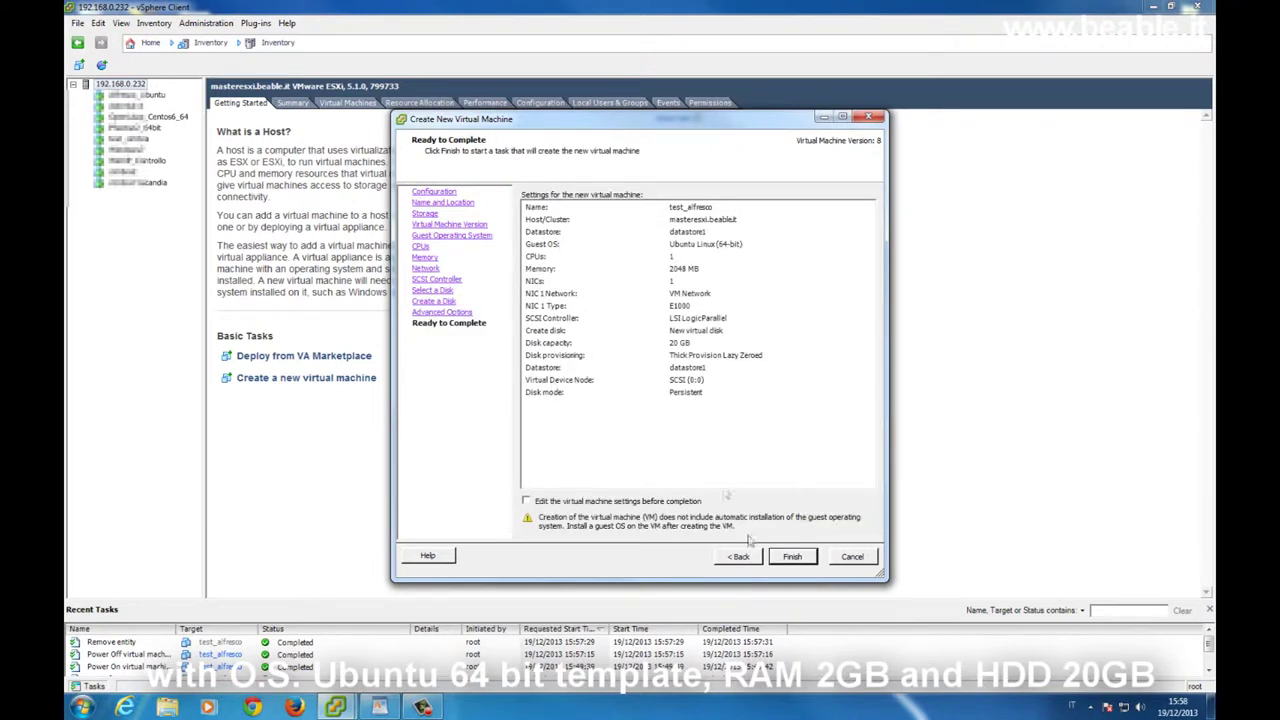
left_click(802, 559)
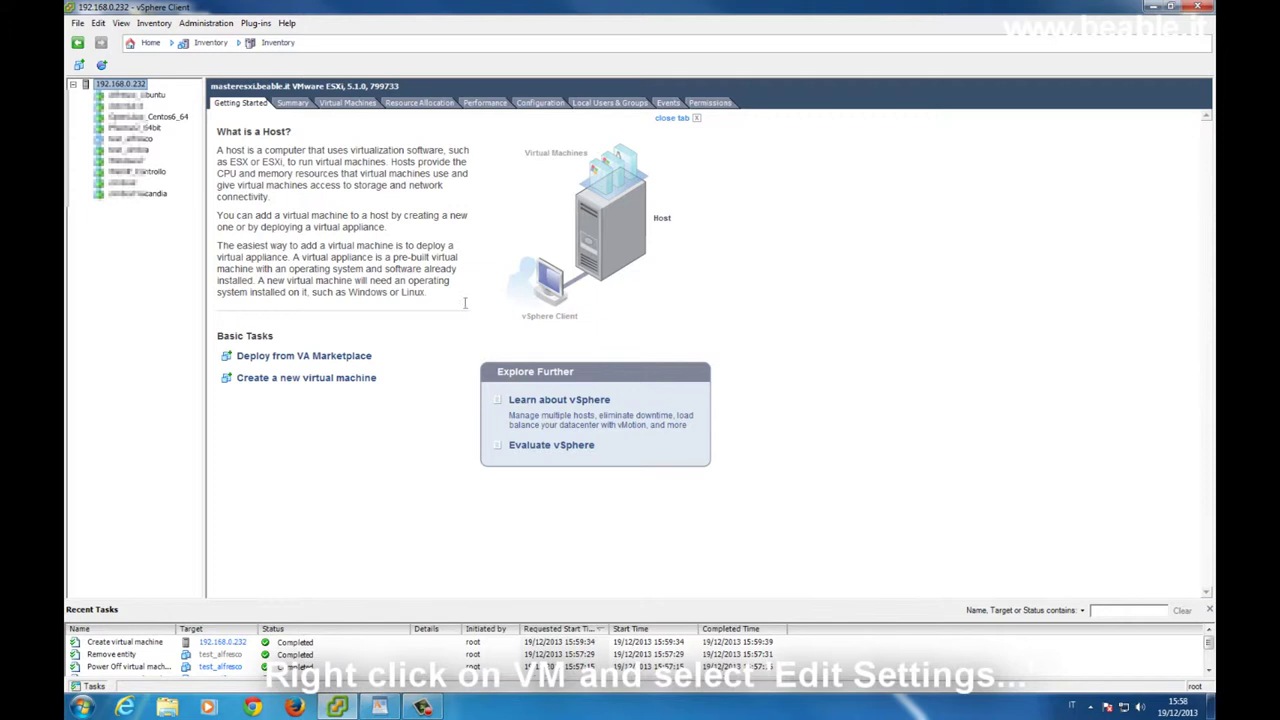
Point test_alfresco's CD/DVD drive to the Ubuntu 12.04.3 server ISO on datastore1, connected at power on.
right_click(149, 139)
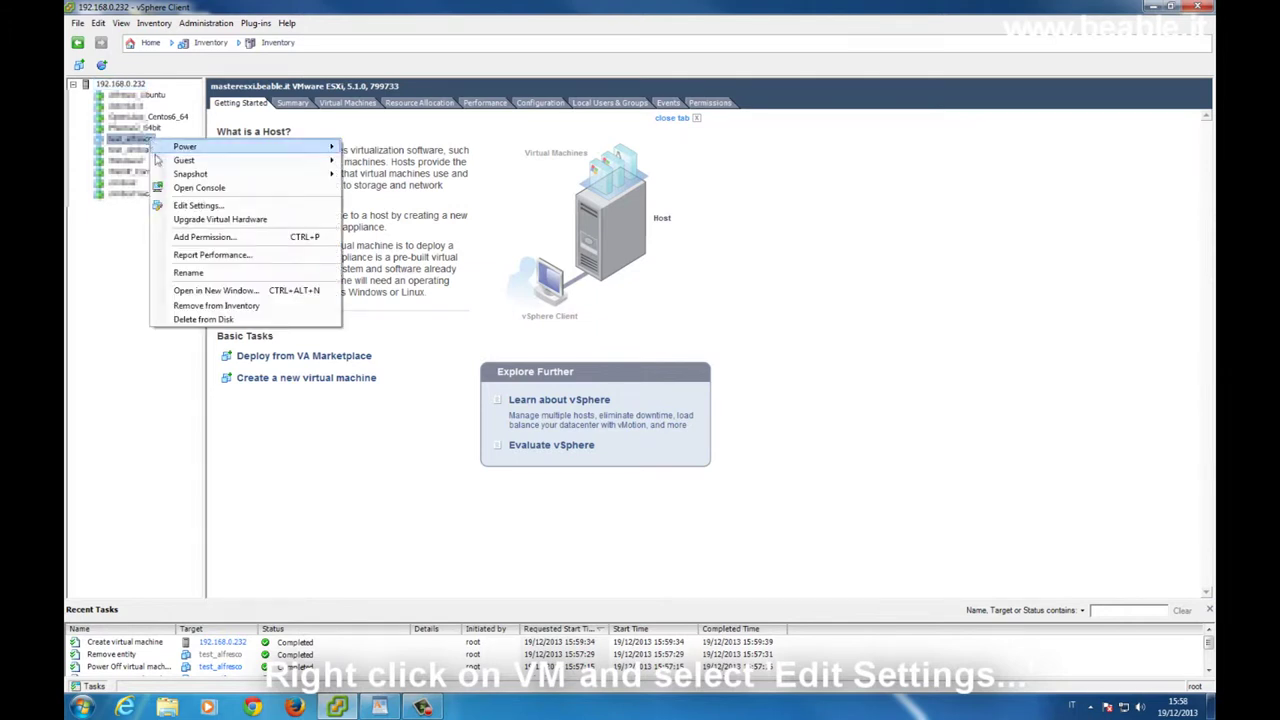
left_click(190, 206)
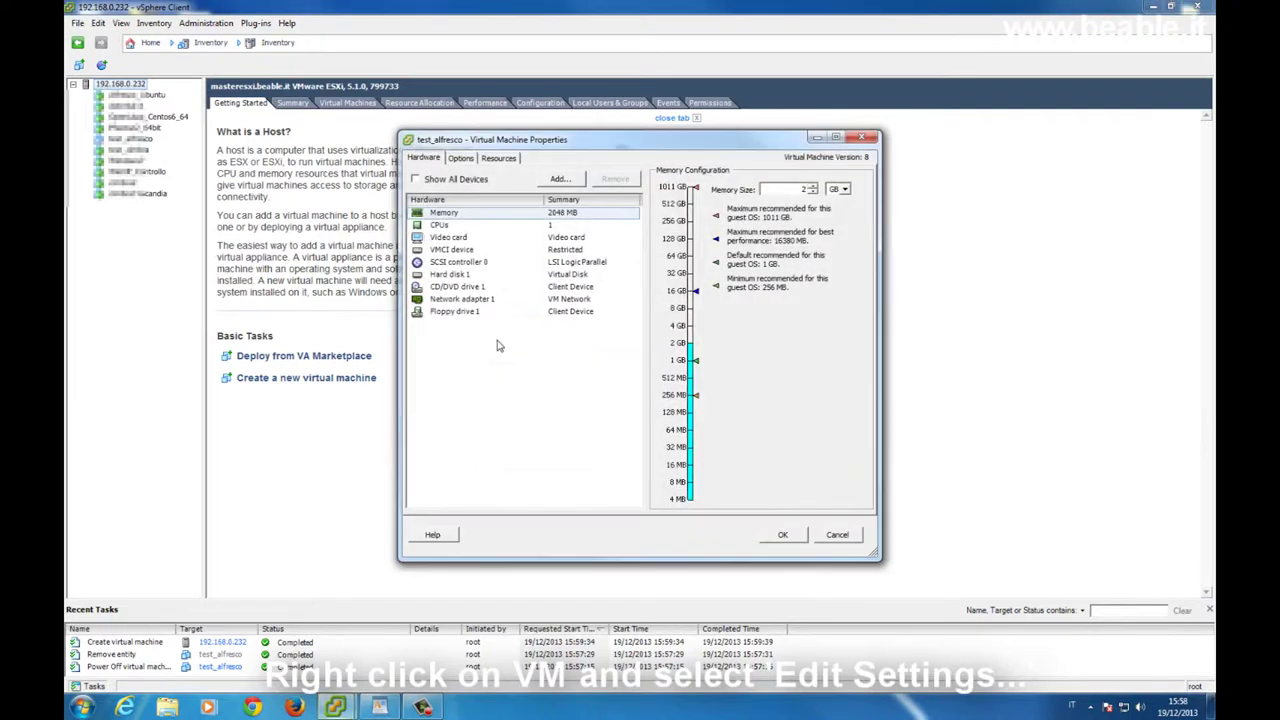
left_click(490, 288)
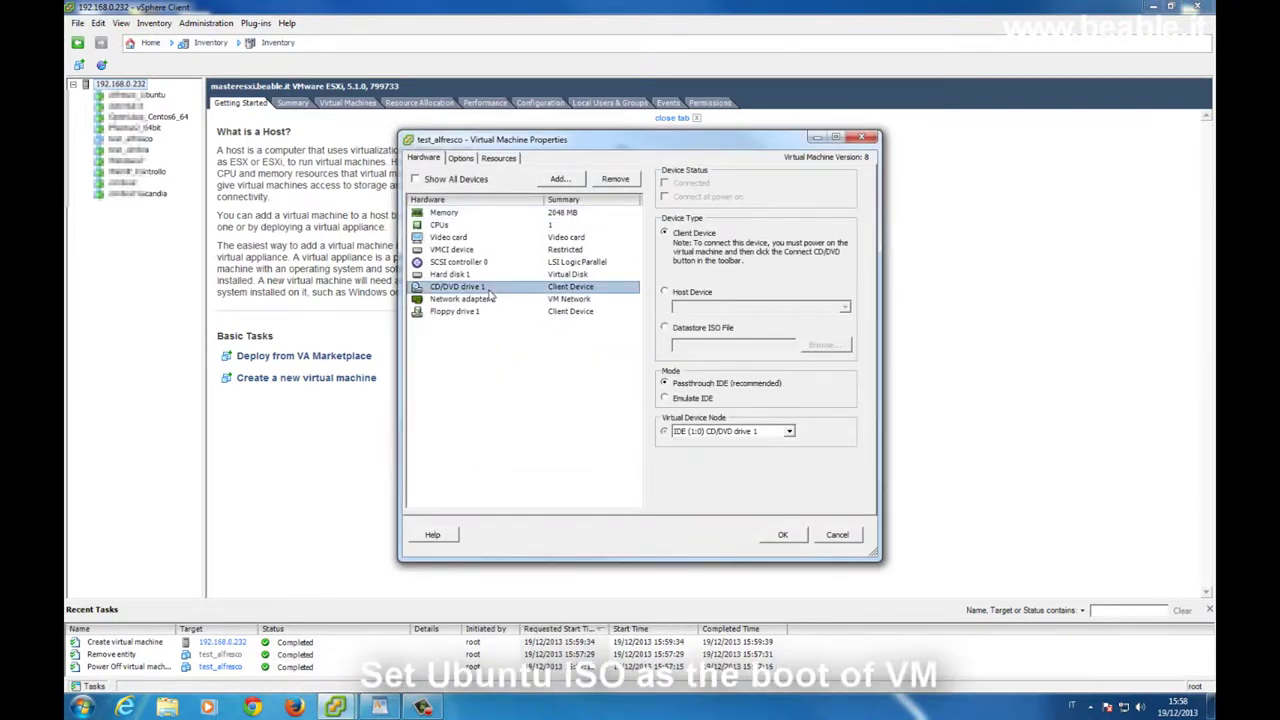
left_click(697, 330)
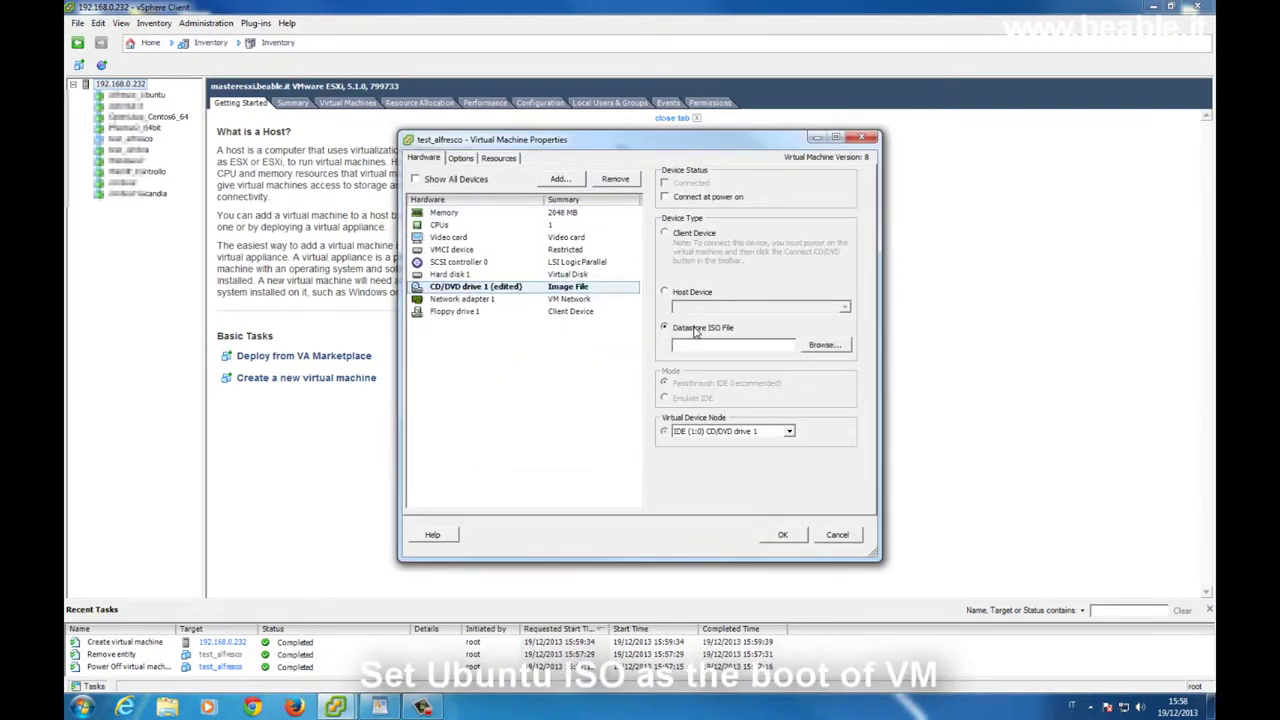
left_click(822, 345)
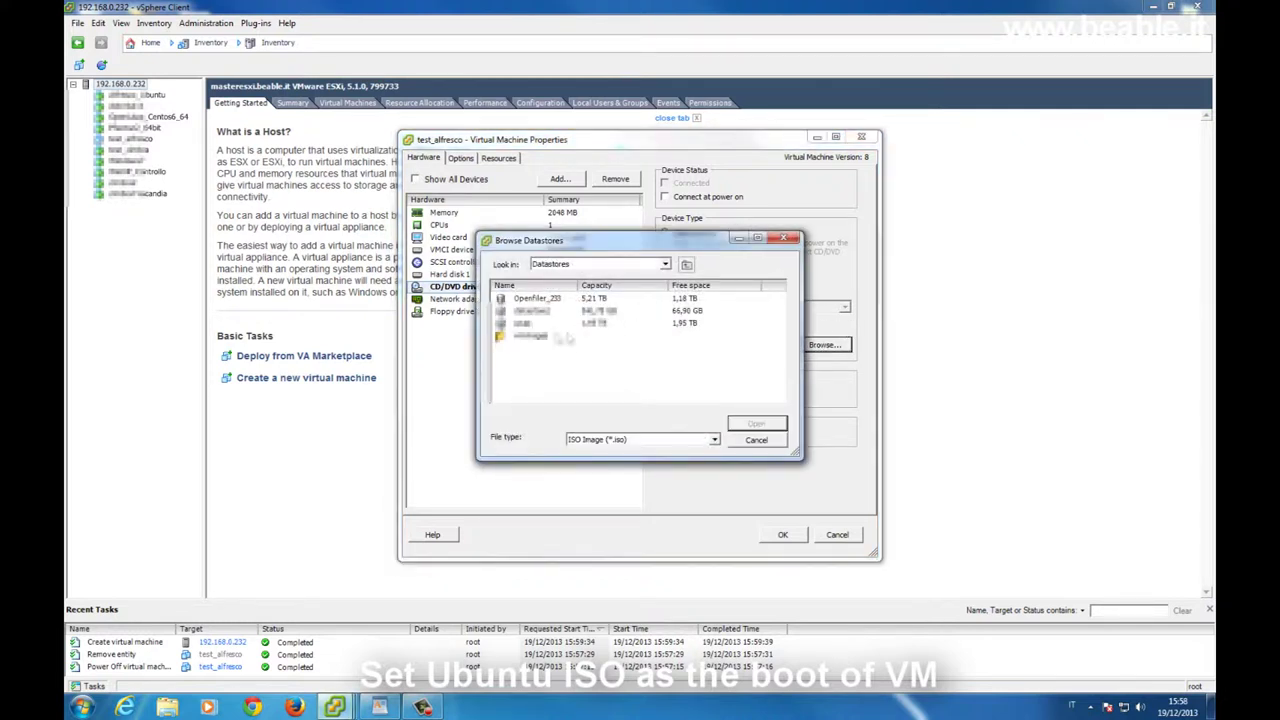
double_click(540, 311)
scroll(746, 381, "down", 3)
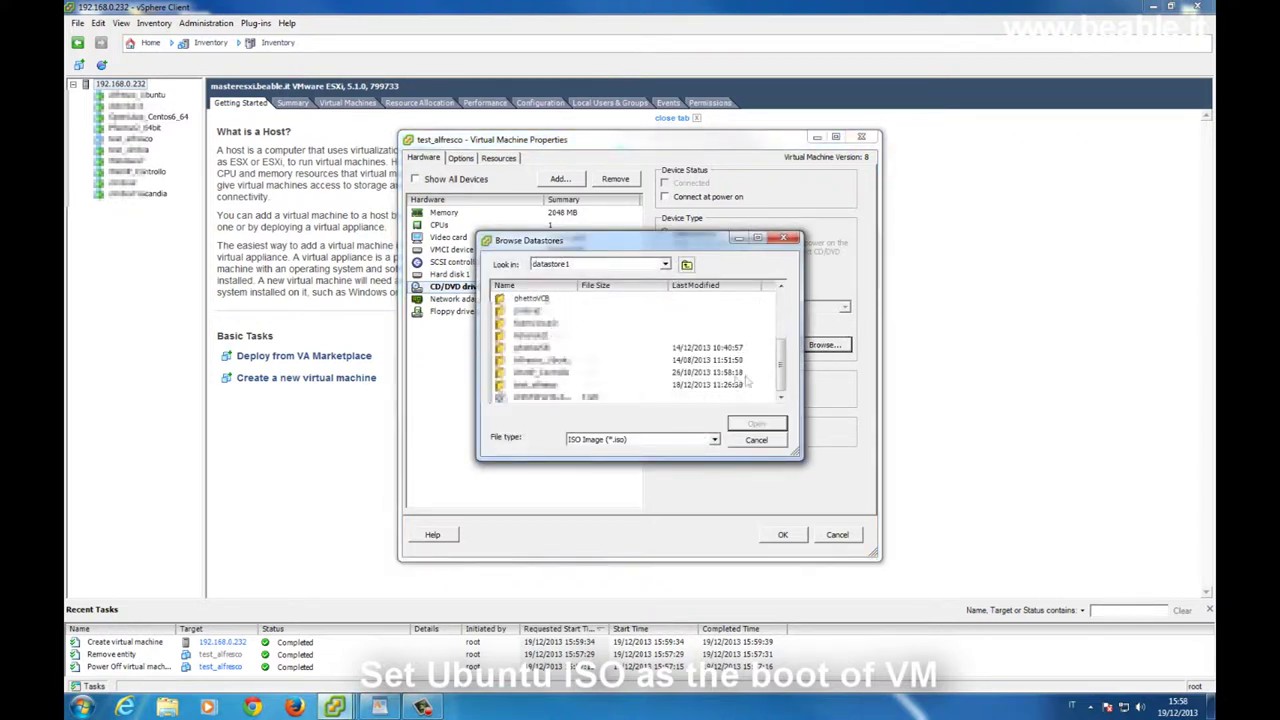
left_click(565, 385)
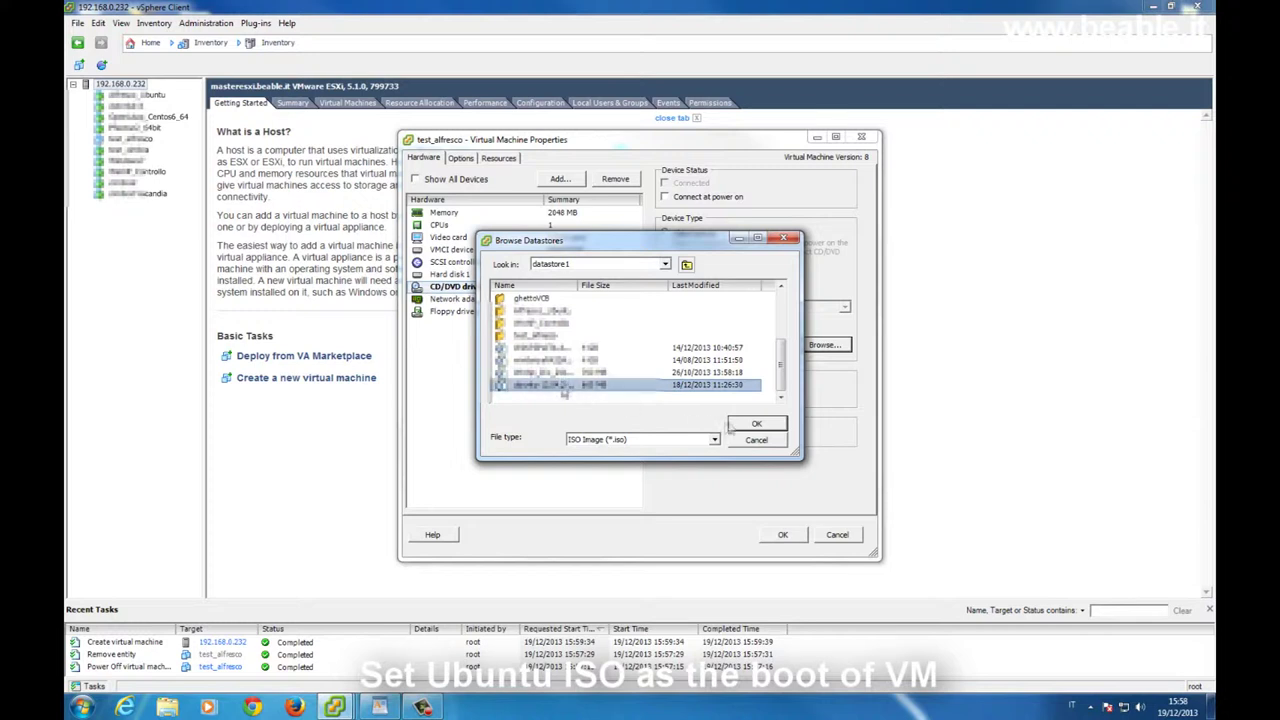
left_click(756, 425)
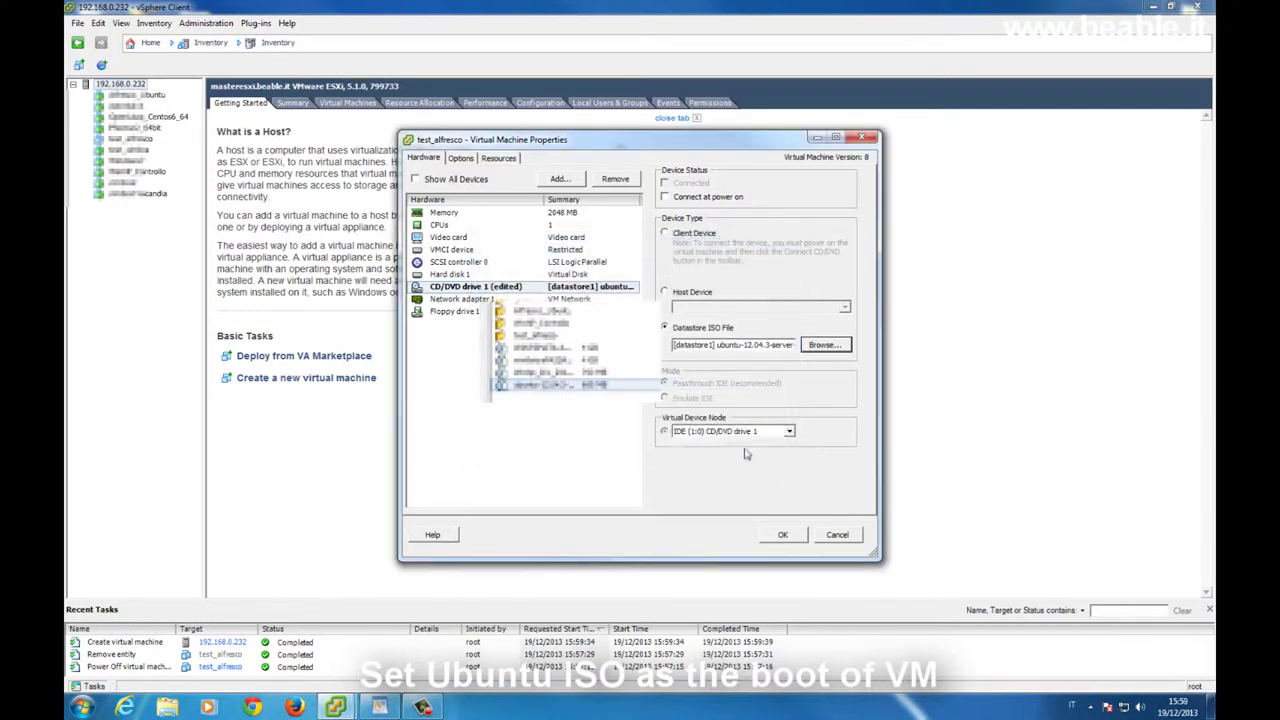
left_click(684, 200)
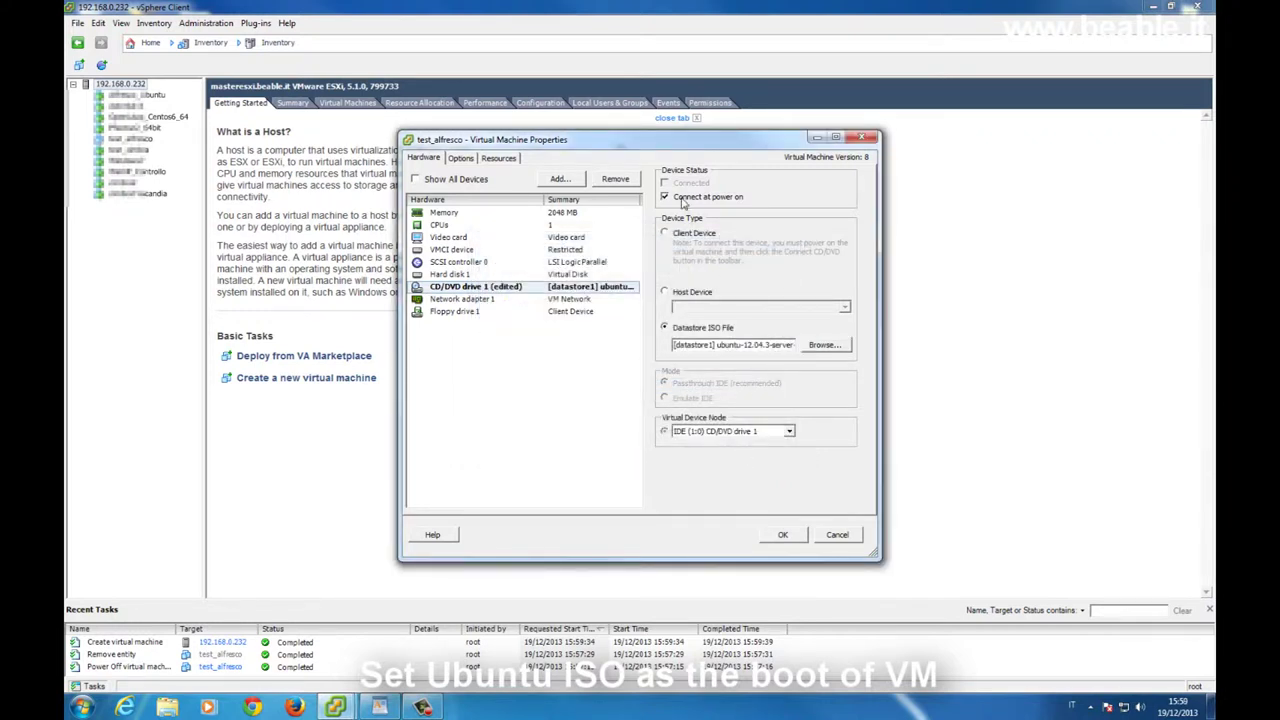
Enable Force BIOS Setup in the boot options and apply the settings.
left_click(460, 158)
left_click(487, 272)
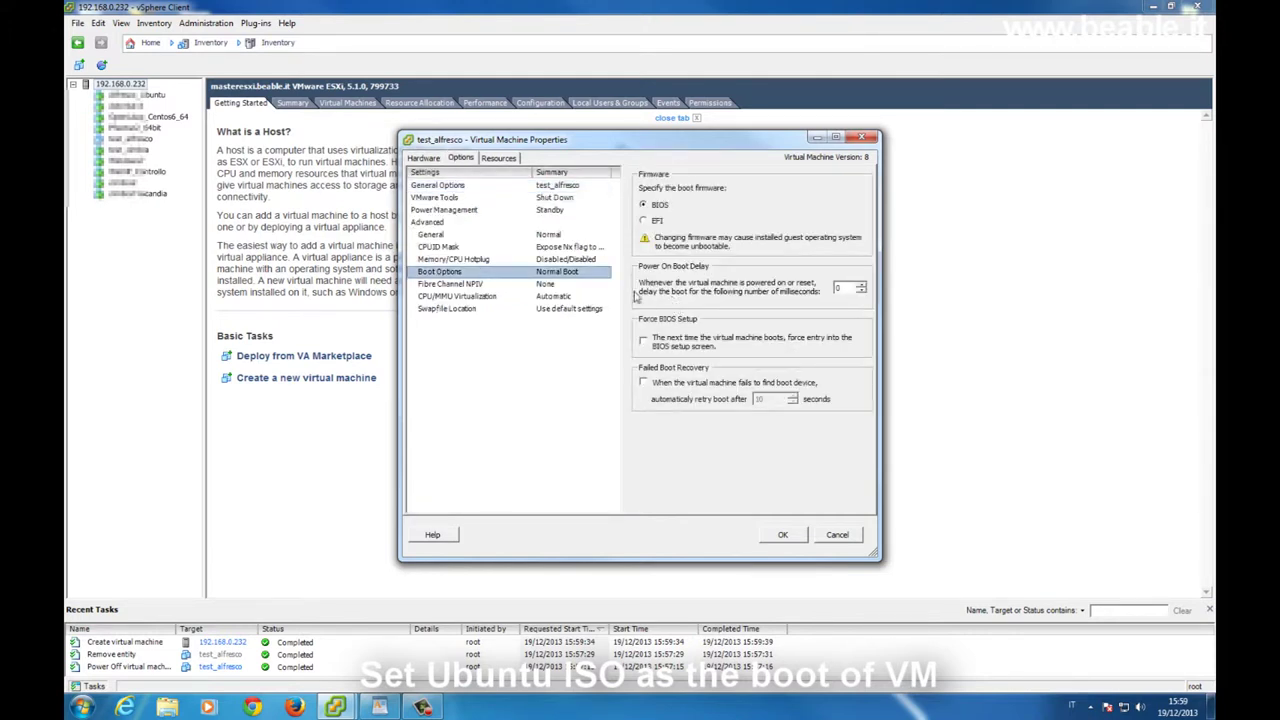
left_click(681, 348)
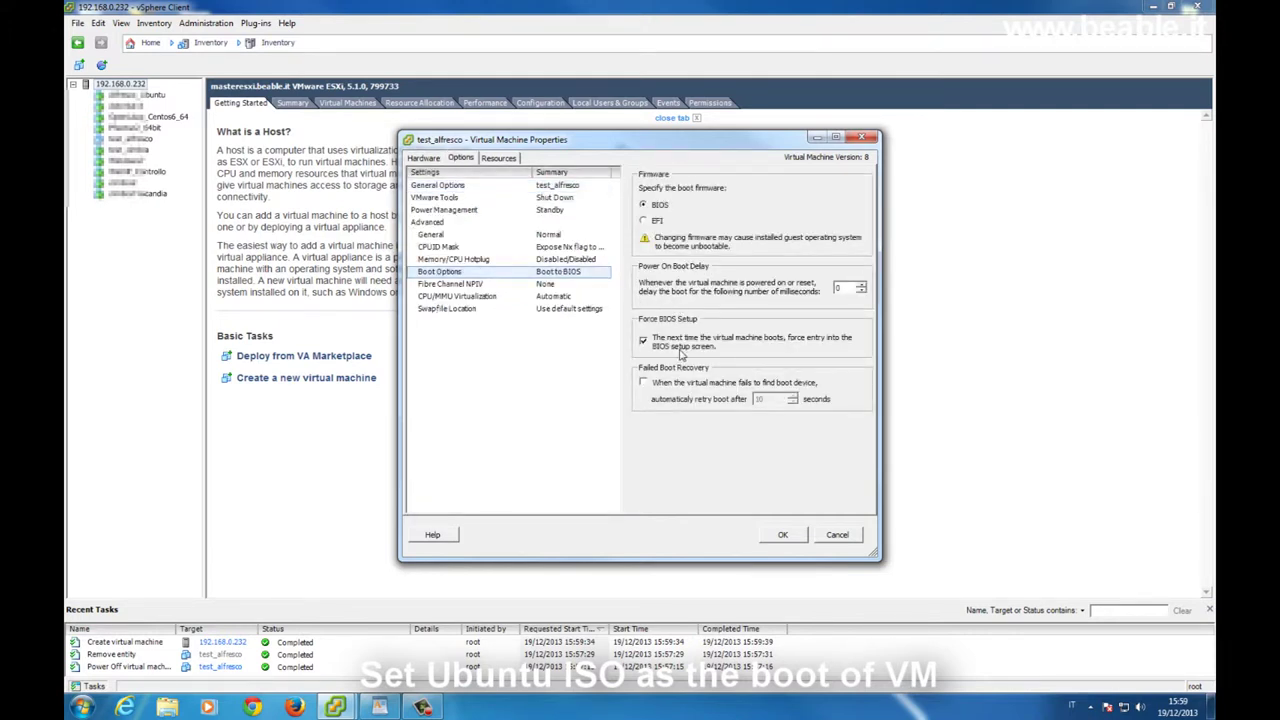
left_click(784, 535)
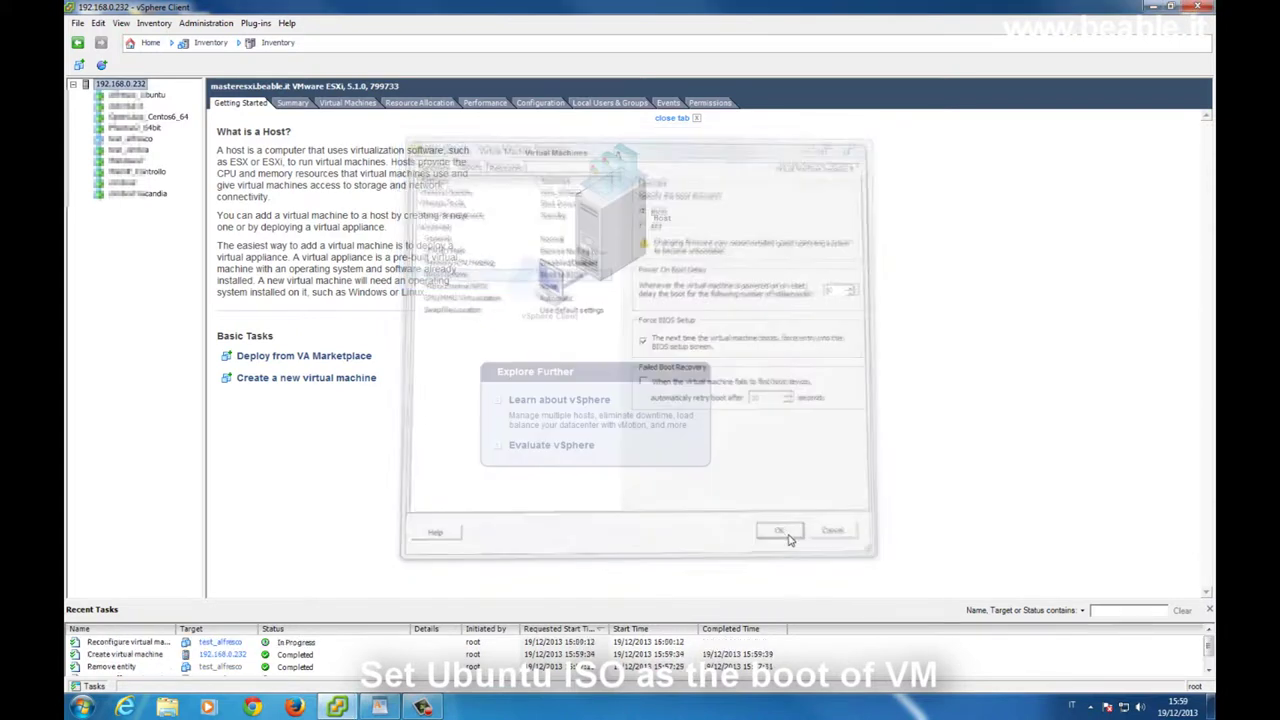
Open test_alfresco's console and power on the virtual machine.
right_click(144, 143)
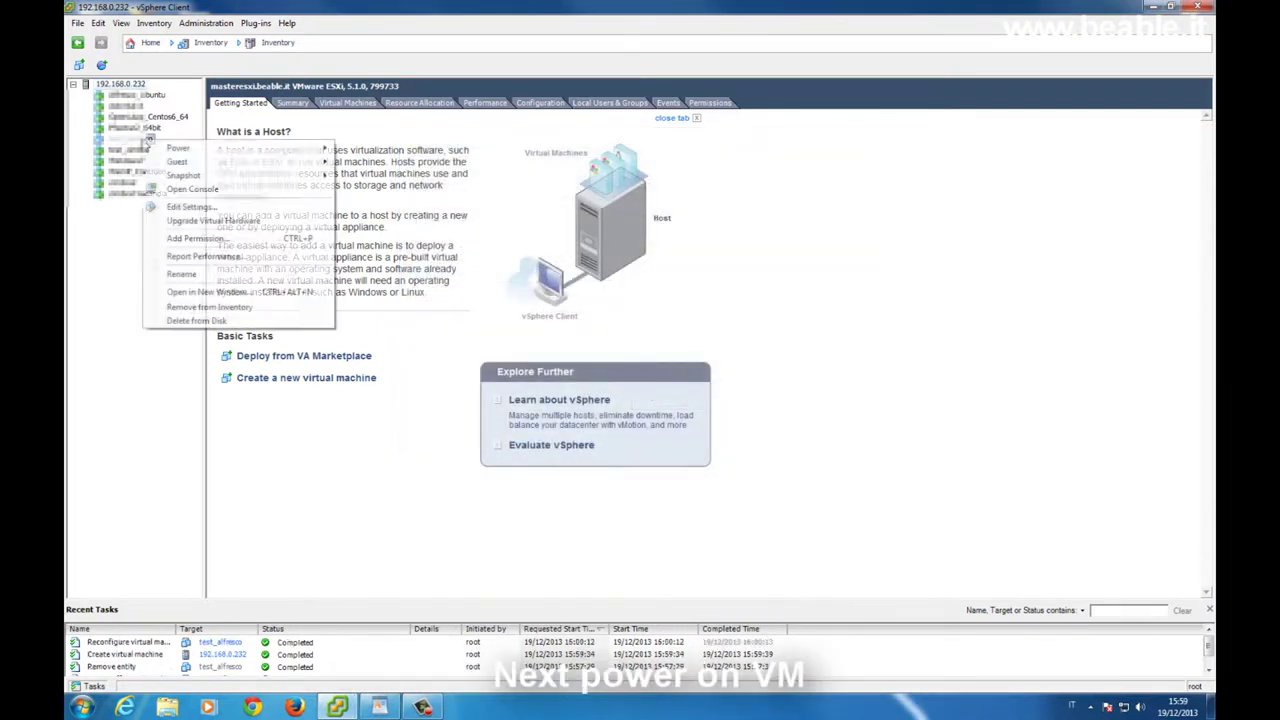
left_click(146, 189)
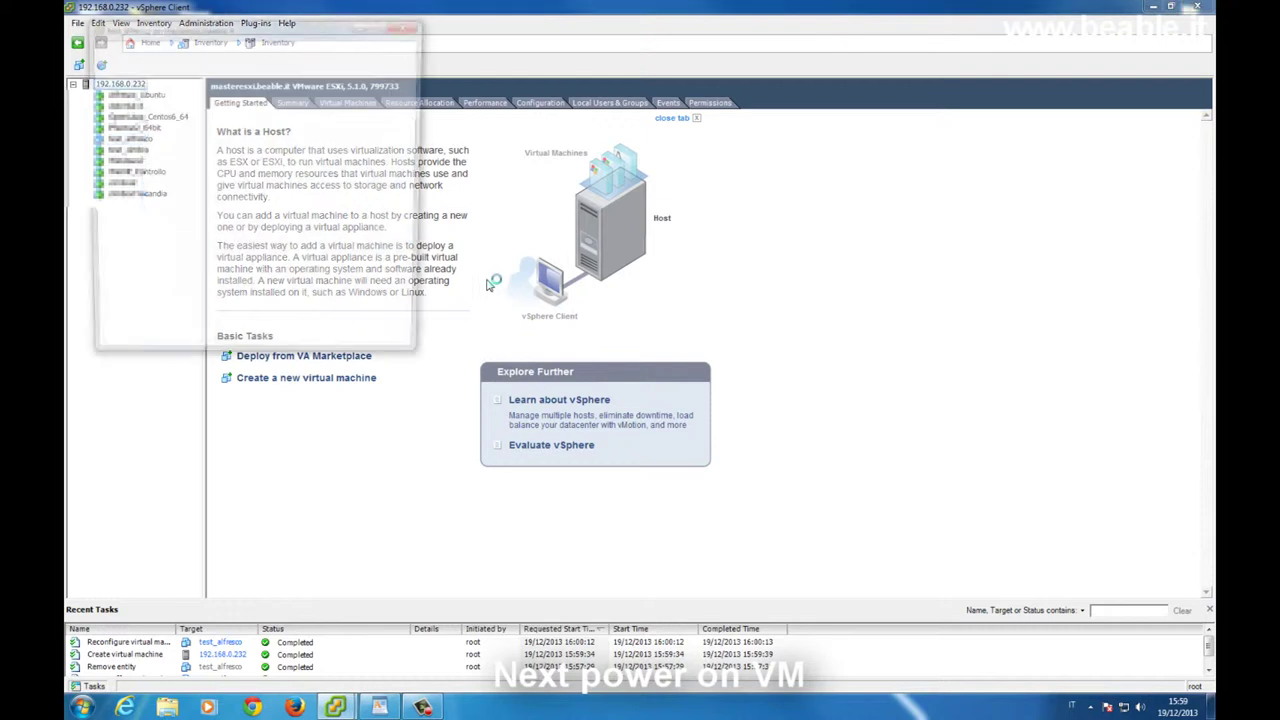
left_click_drag(253, 62, 258, 110)
left_click(143, 134)
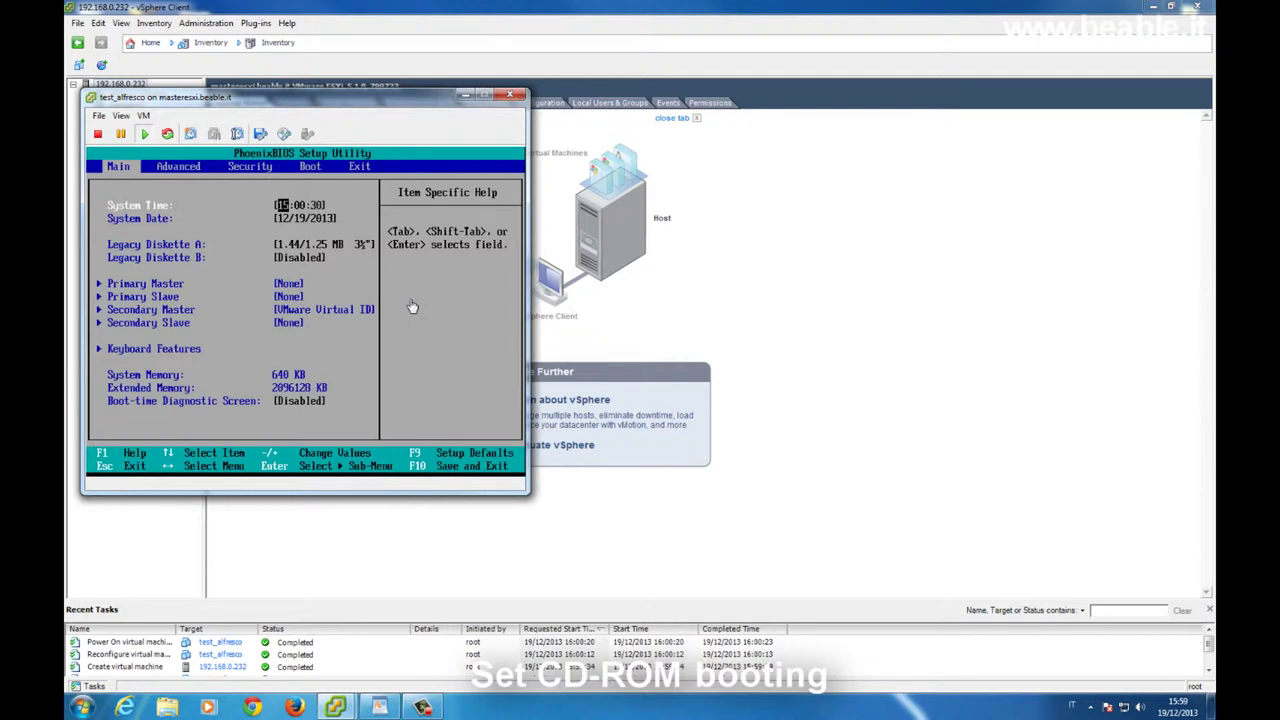
Move CD-ROM Drive to the top of the BIOS boot order, then save and exit.
left_click(412, 306)
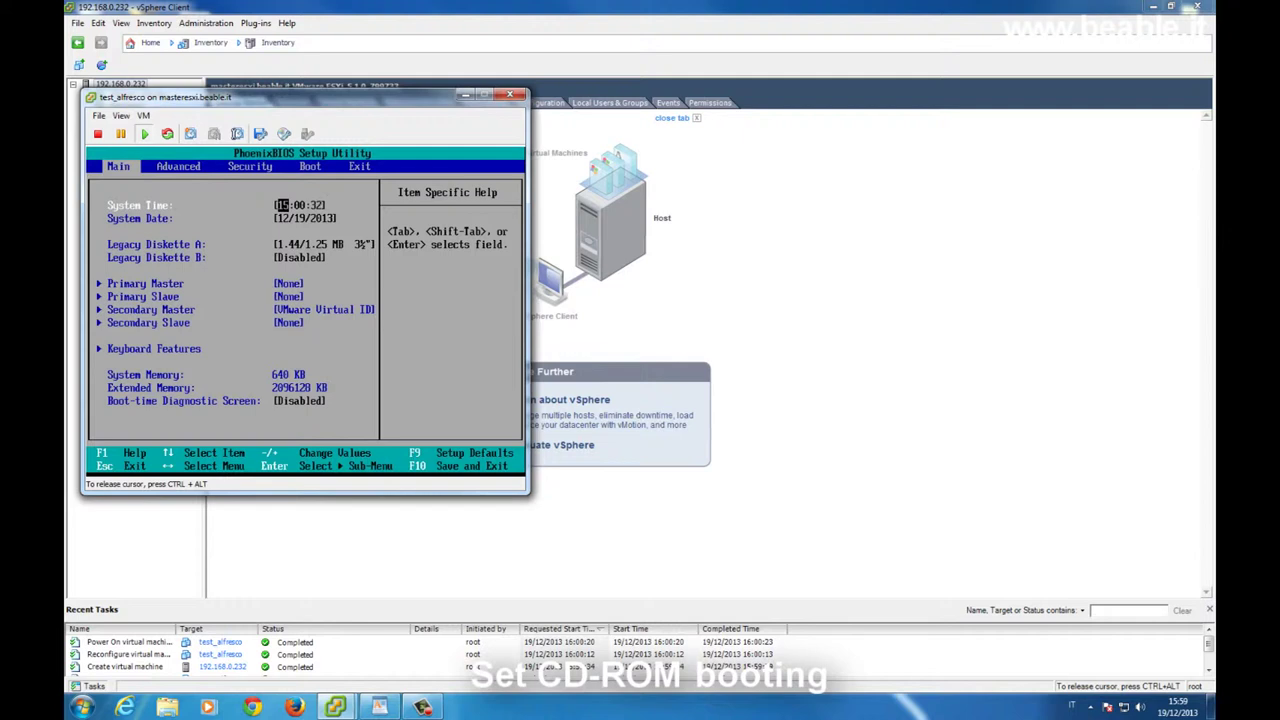
key("Right")
key("Right")
key("Right")
key("Down")
key("Down")
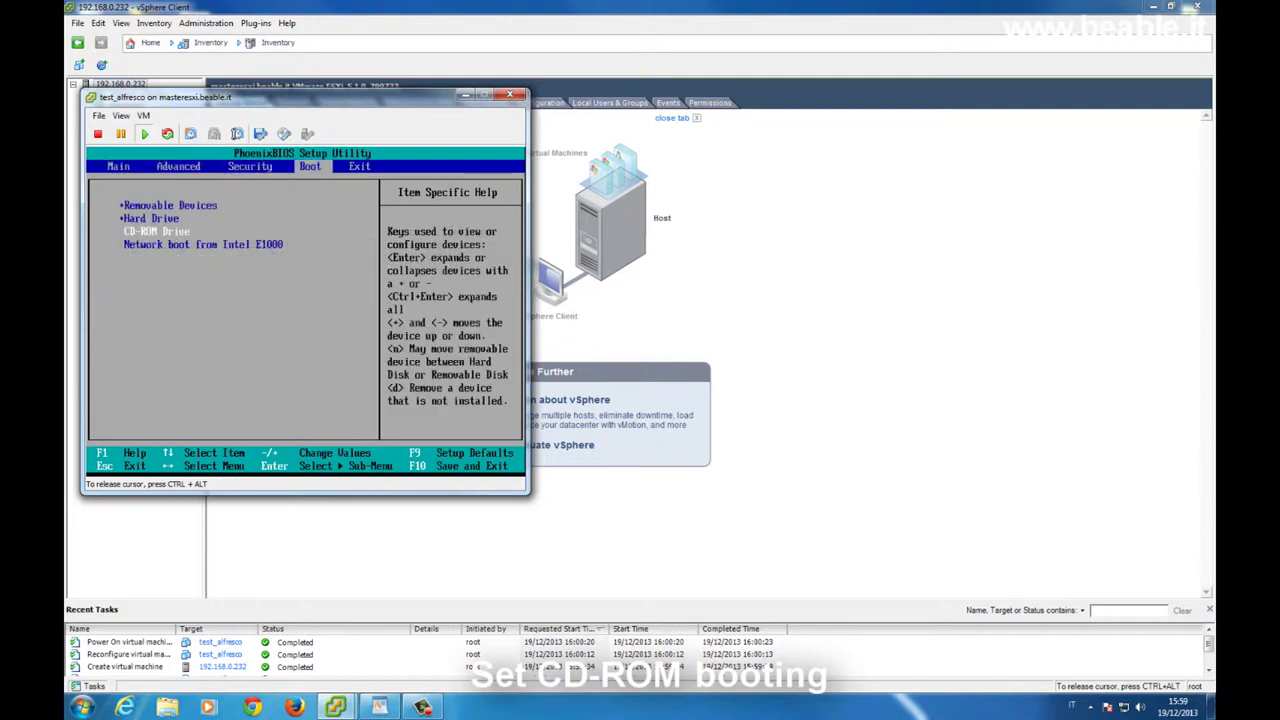
key("plus")
key("plus")
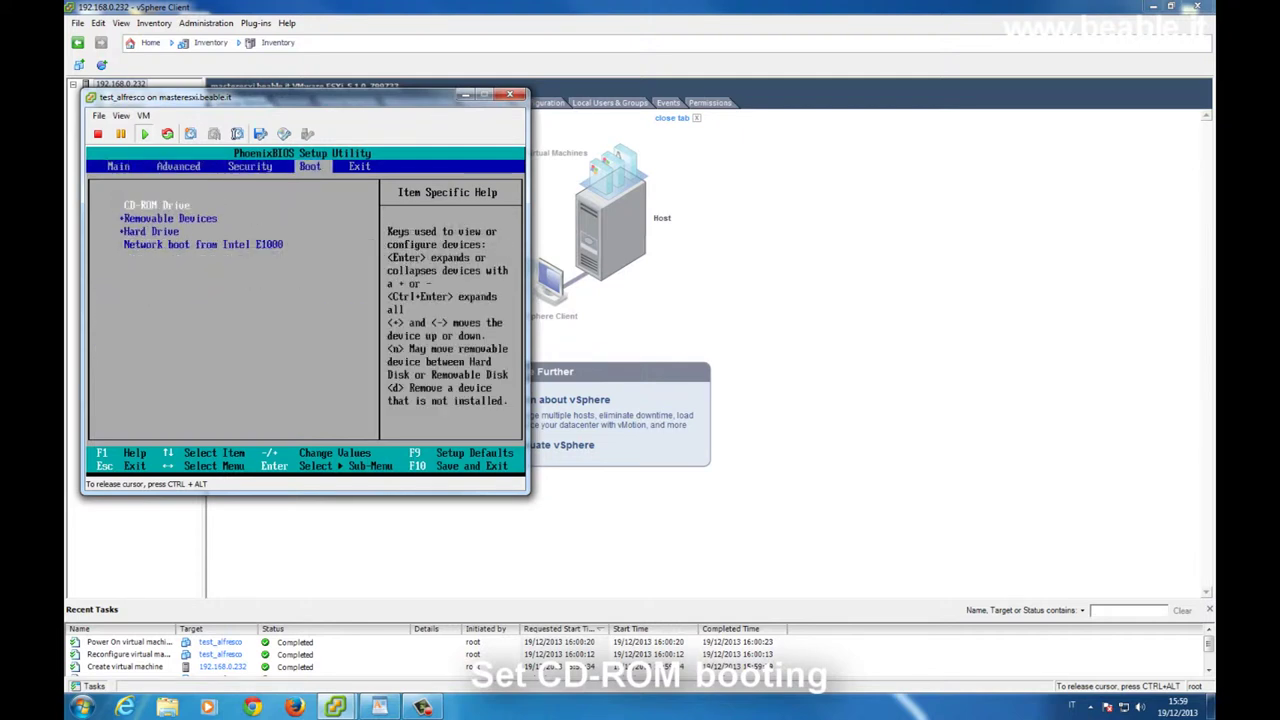
key("Right")
key("Return")
key("Return")
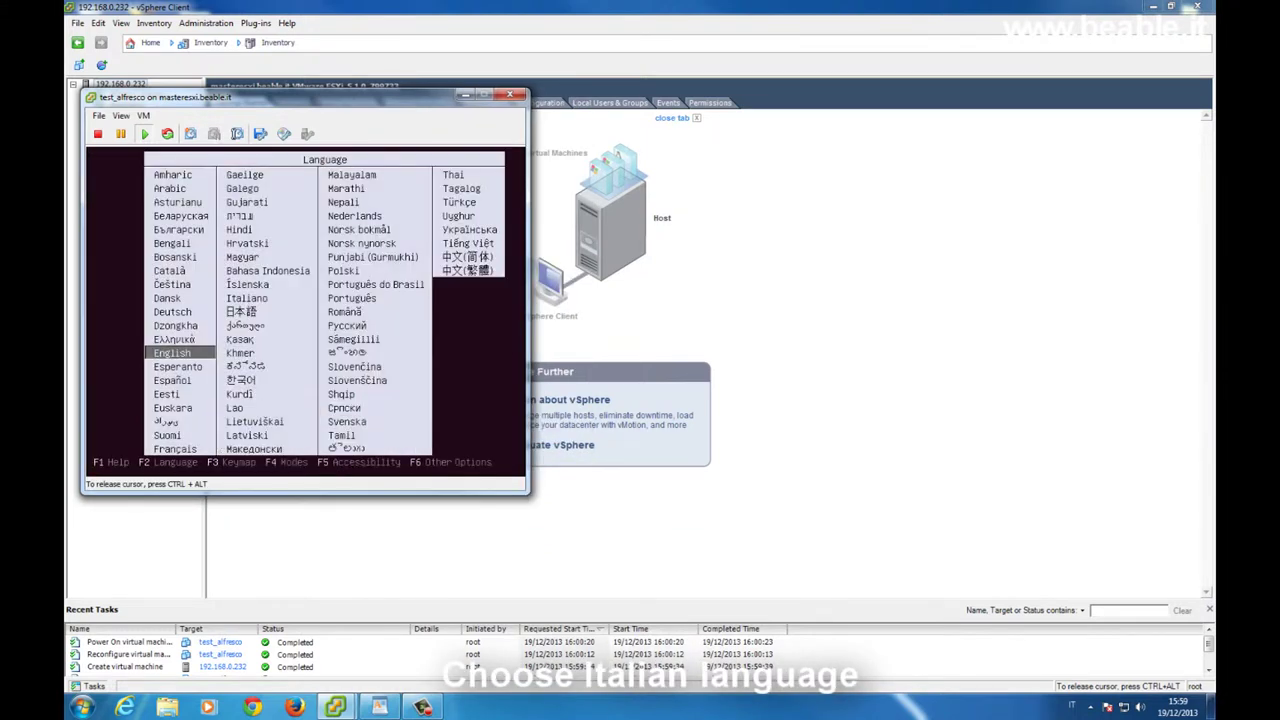
Start Installa Ubuntu Server in Italiano with Italia as the location.
key("Right")
key("Up")
key("Up")
key("Up")
key("Up")
key("Up")
key("Up")
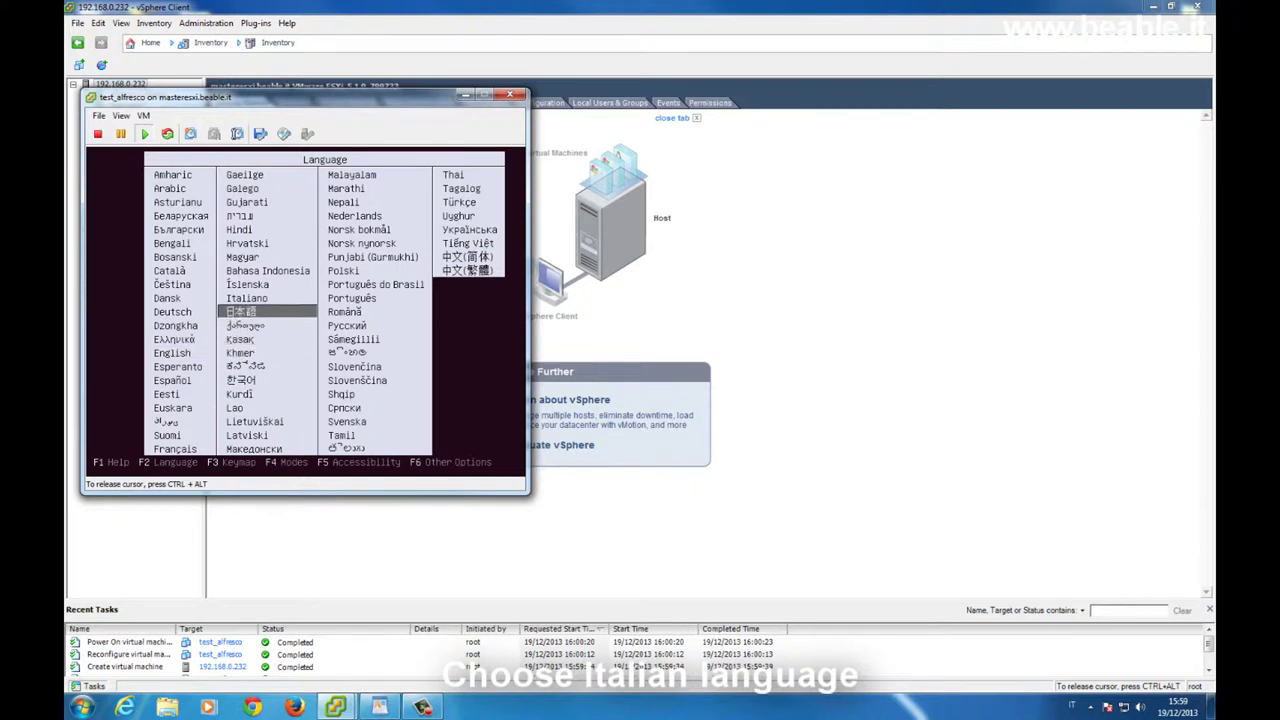
key("Down")
key("Down")
key("Return")
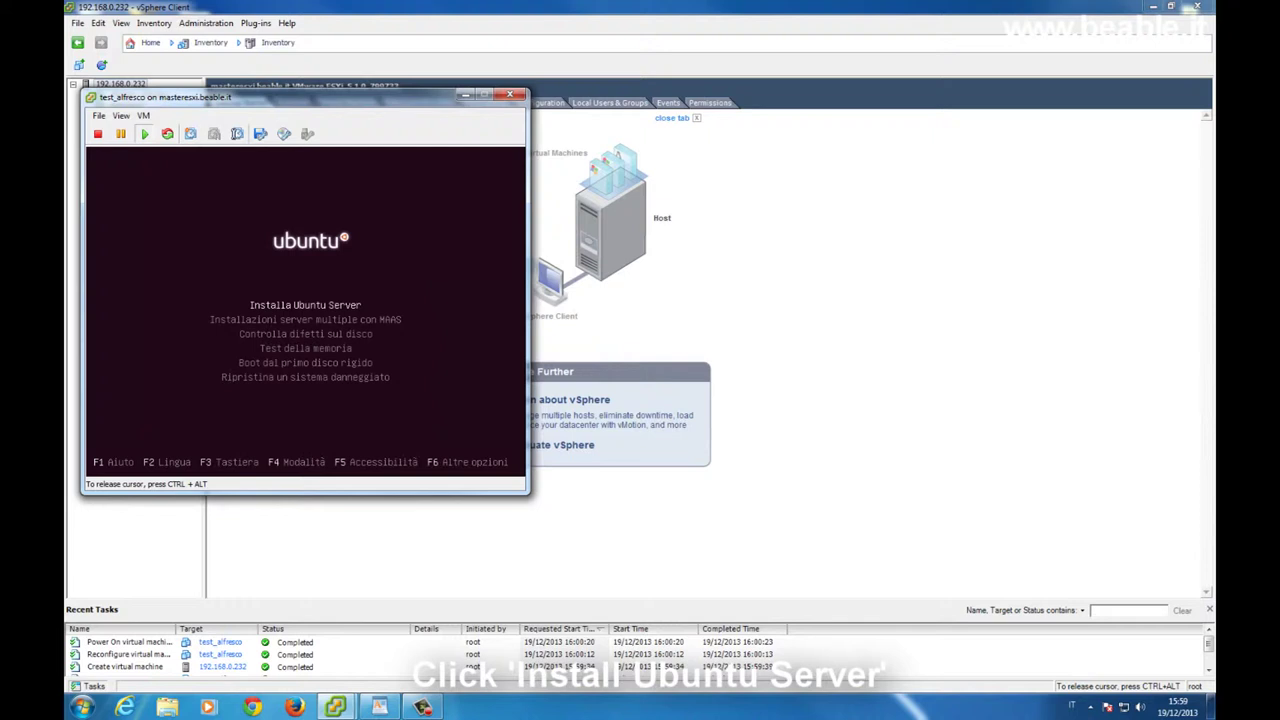
key("Return")
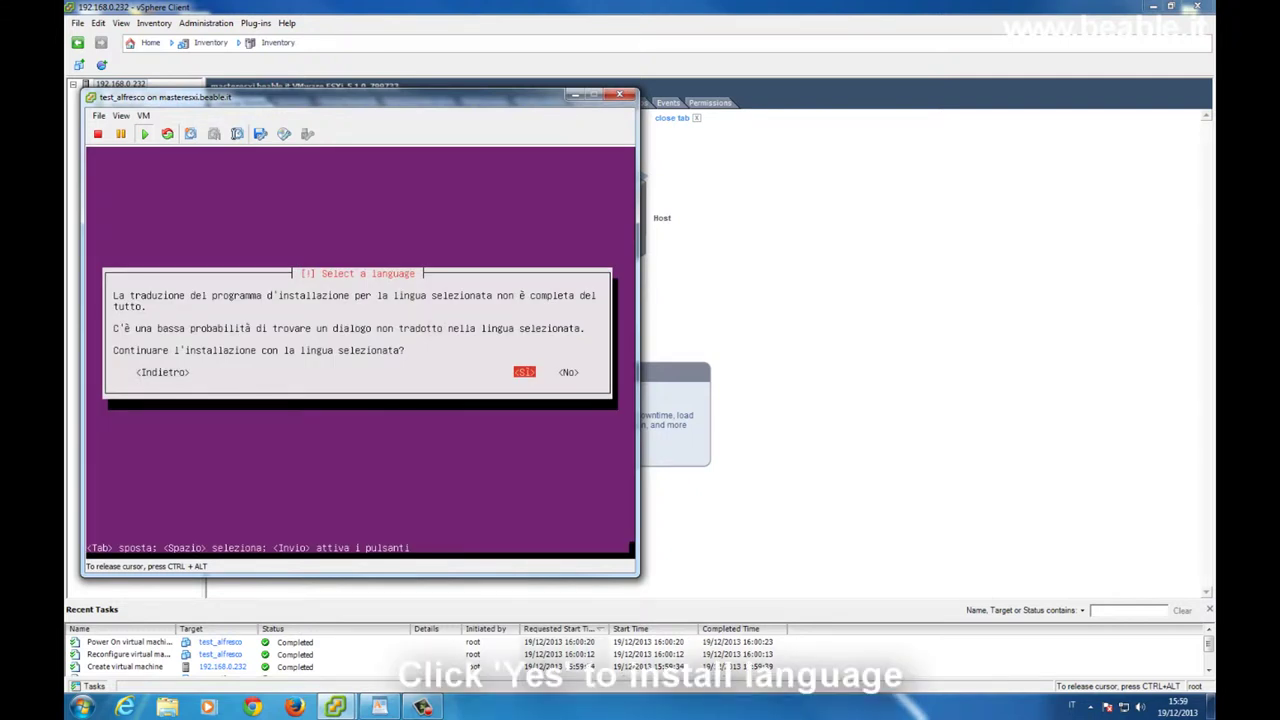
key("Return")
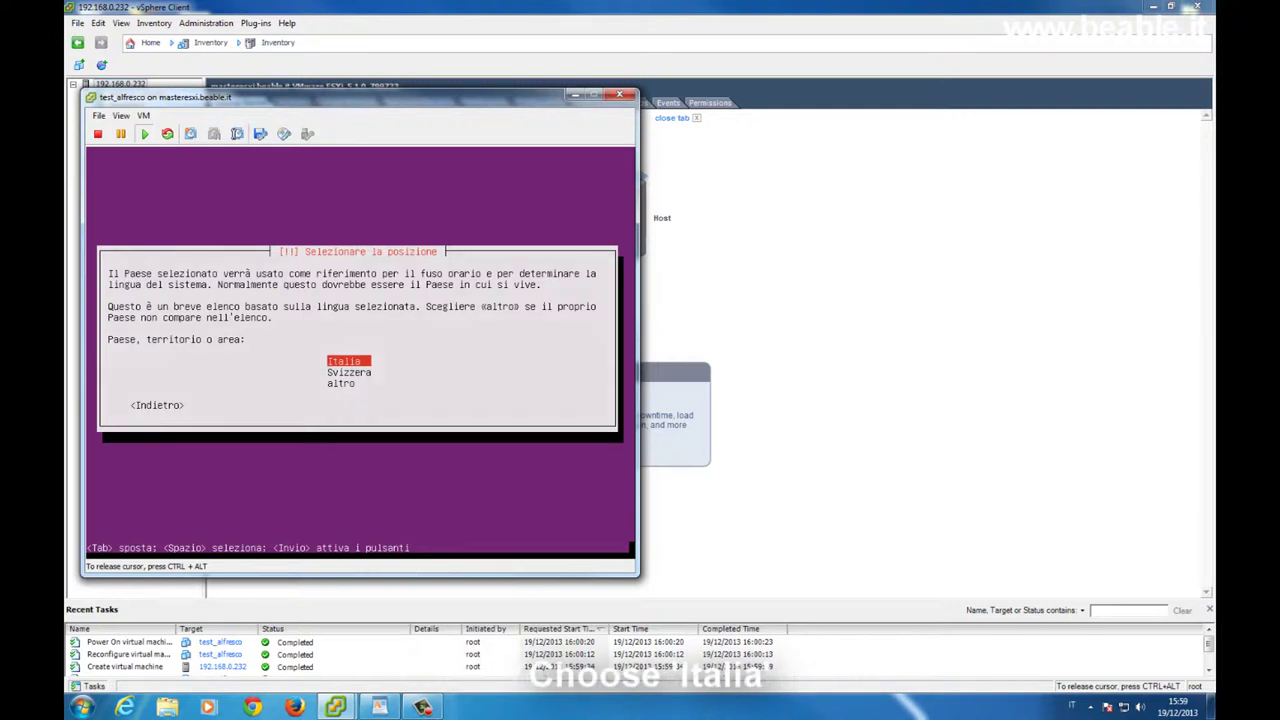
key("Return")
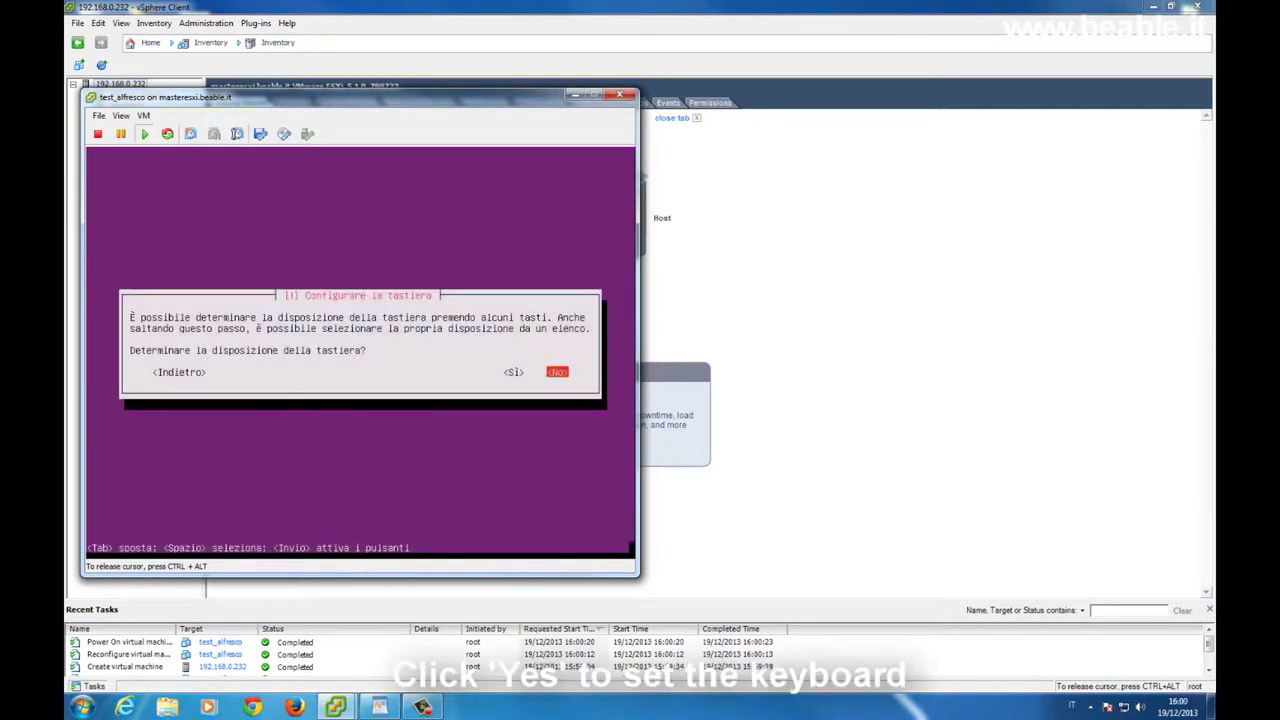
Run keyboard layout detection, answering the key prompts until it reports a us layout.
key("Left")
key("Return")
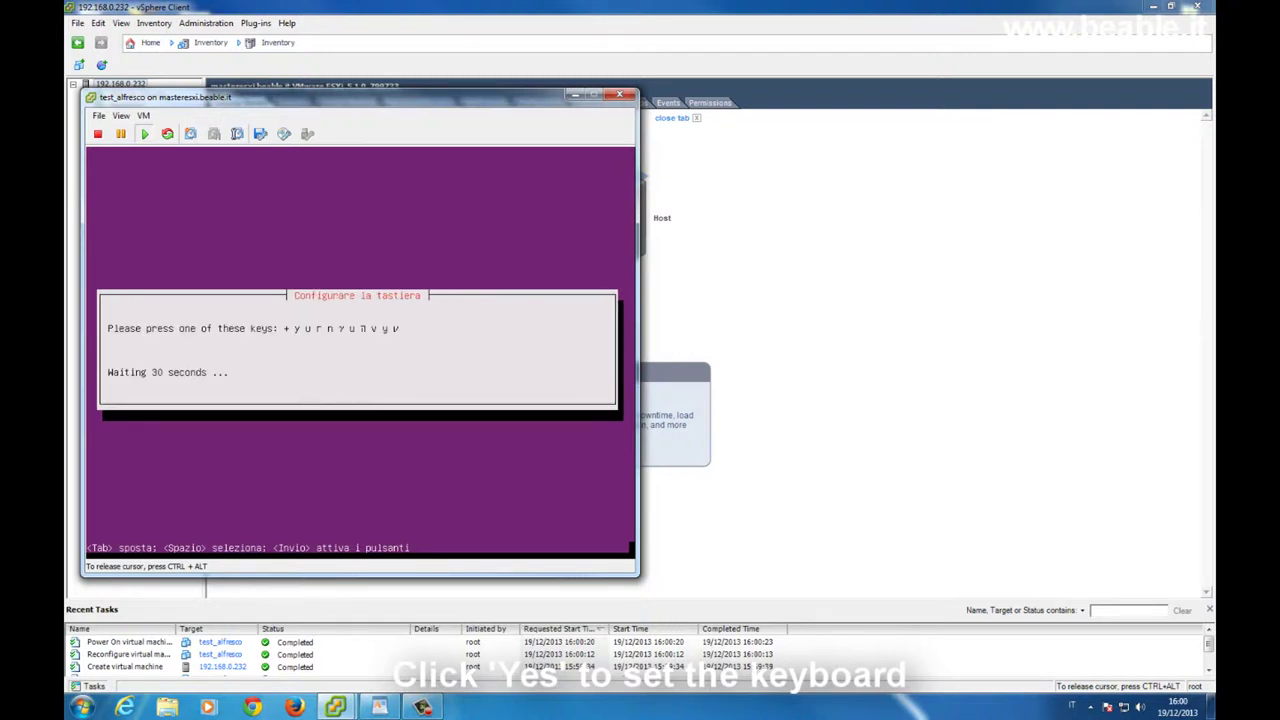
key("y")
key("w")
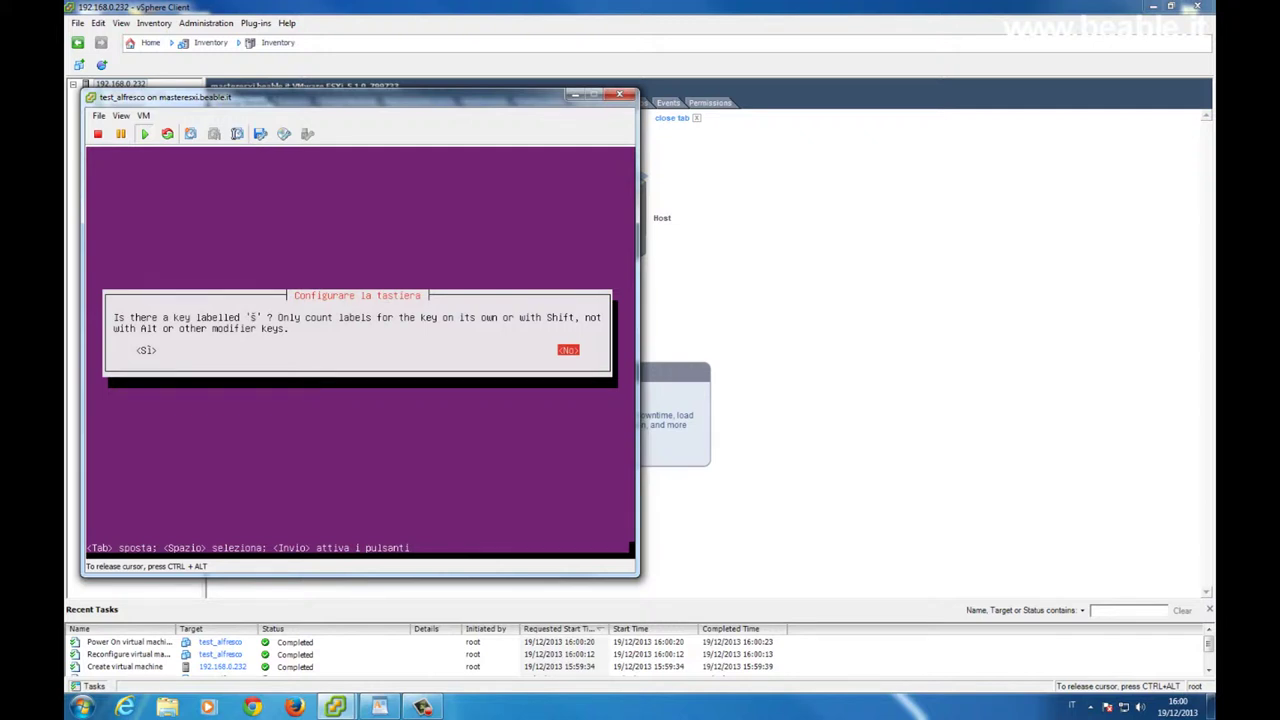
key("Return")
key("Return")
key("Return")
key("Return")
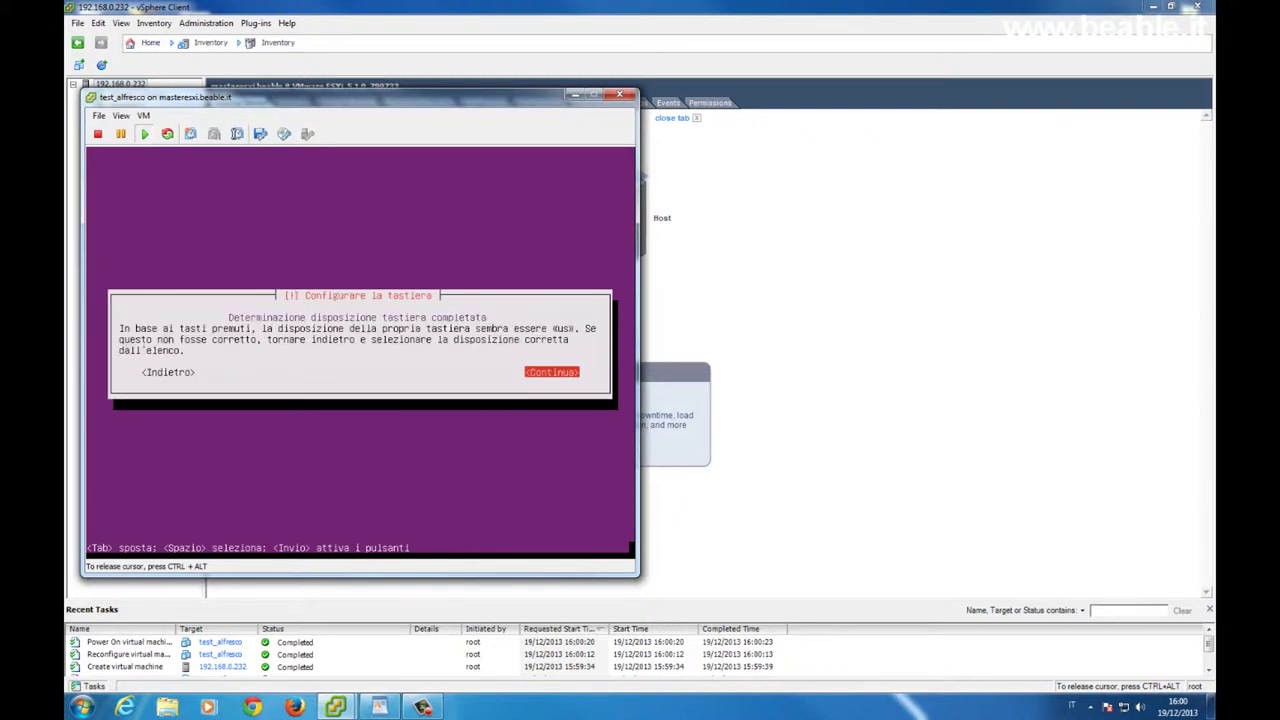
key("Return")
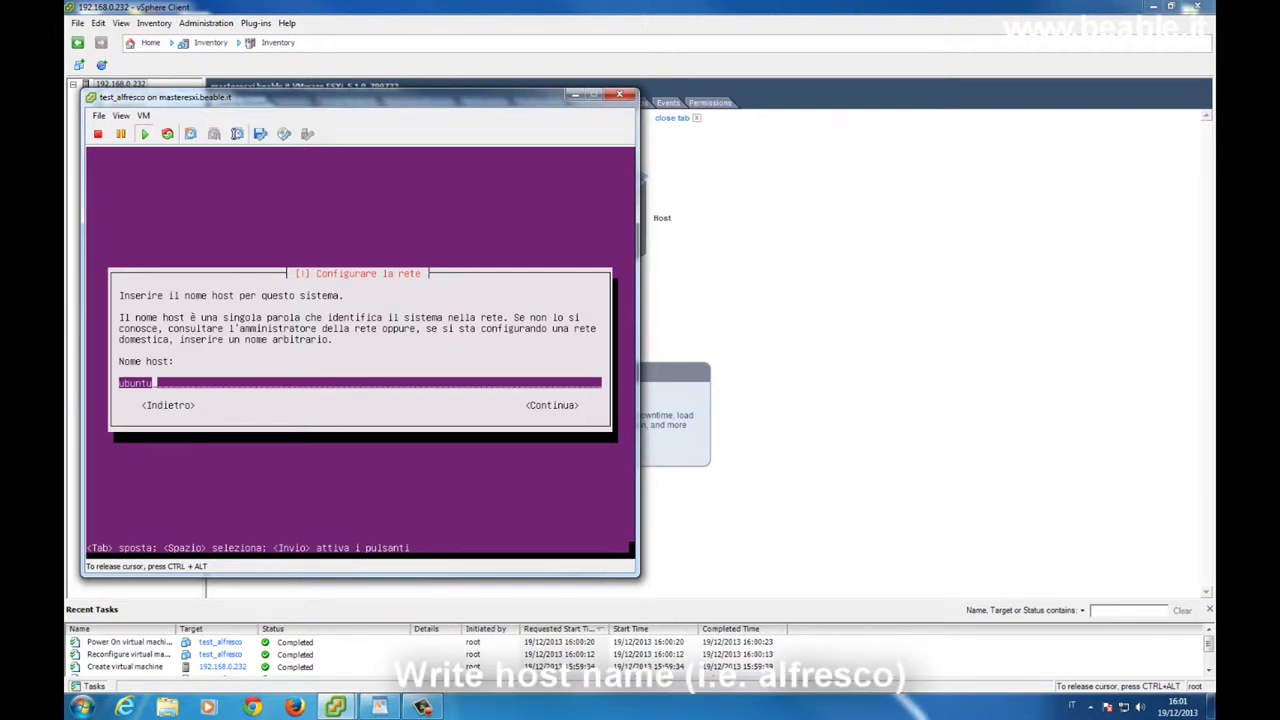
Replace the default hostname 'ubuntu' with 'alfresco' and continue.
key("BackSpace")
key("BackSpace")
key("BackSpace")
key("BackSpace")
key("BackSpace")
key("BackSpace")
type("alfresco")
key("Tab")
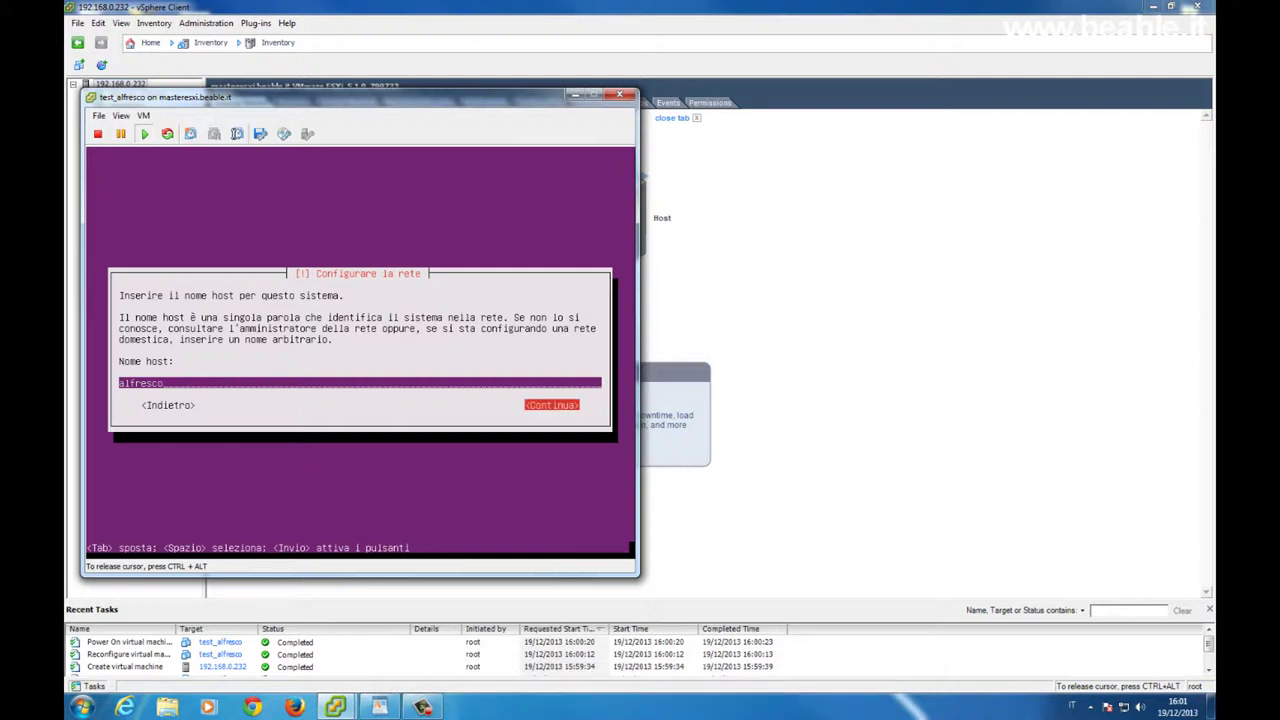
key("Return")
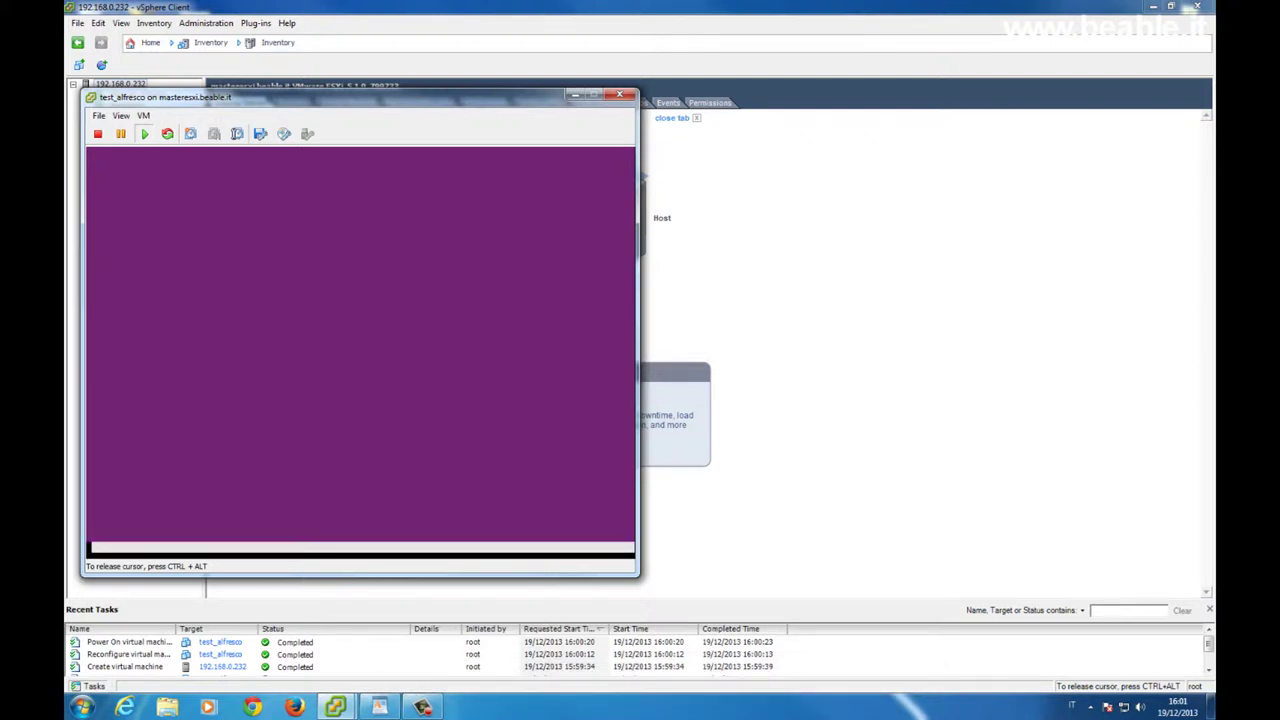
Create user alfresco with full name alfresco, entering and confirming the account password.
type("alfresco")
key("Tab")
key("Return")
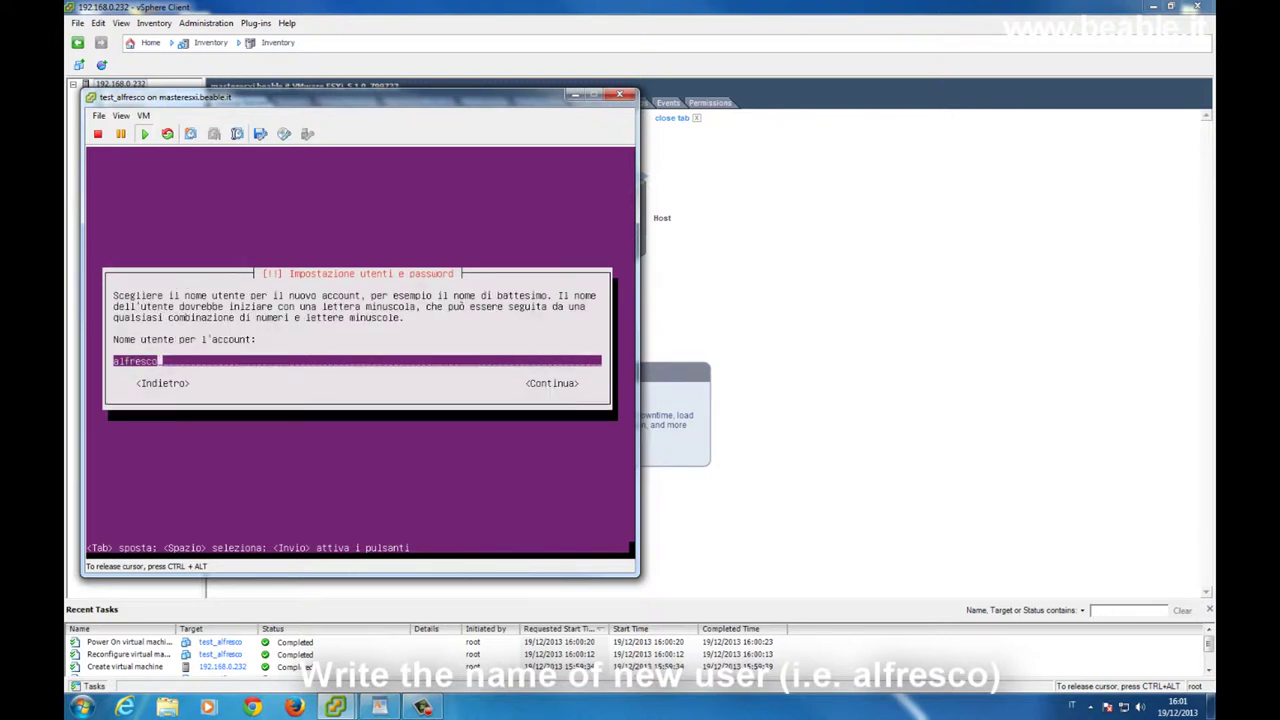
key("Tab")
key("Return")
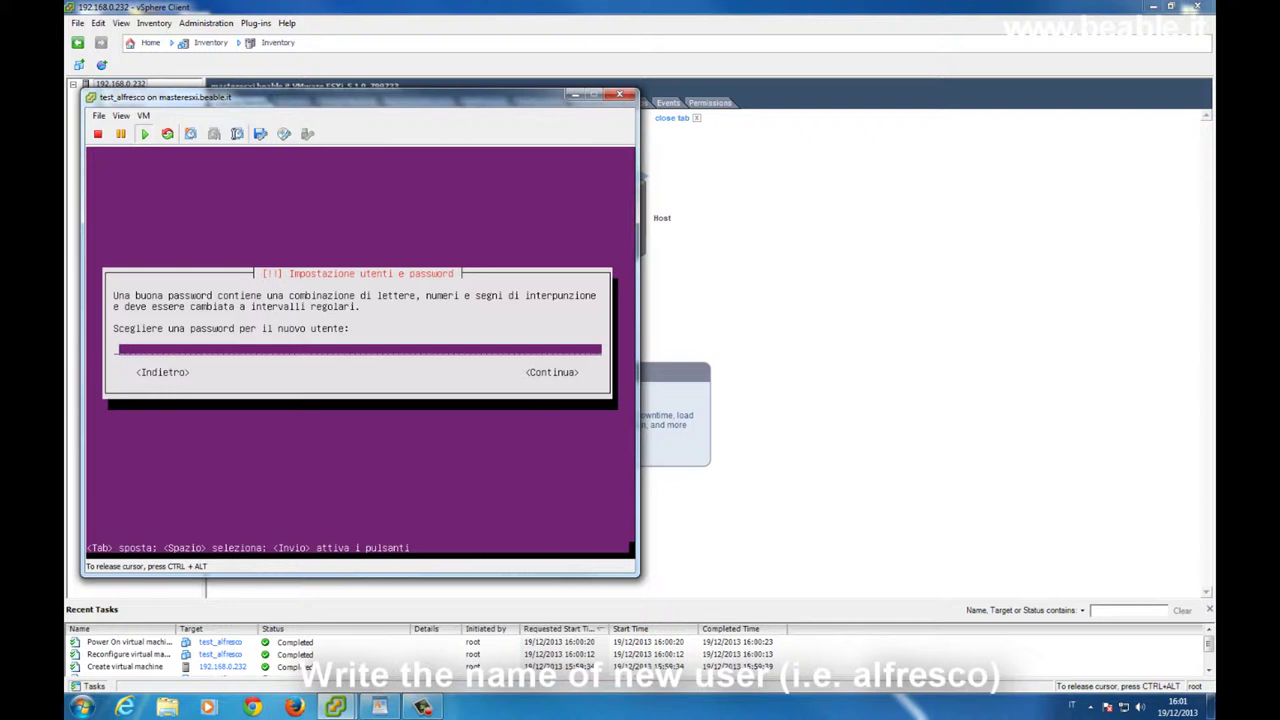
type("alfresco")
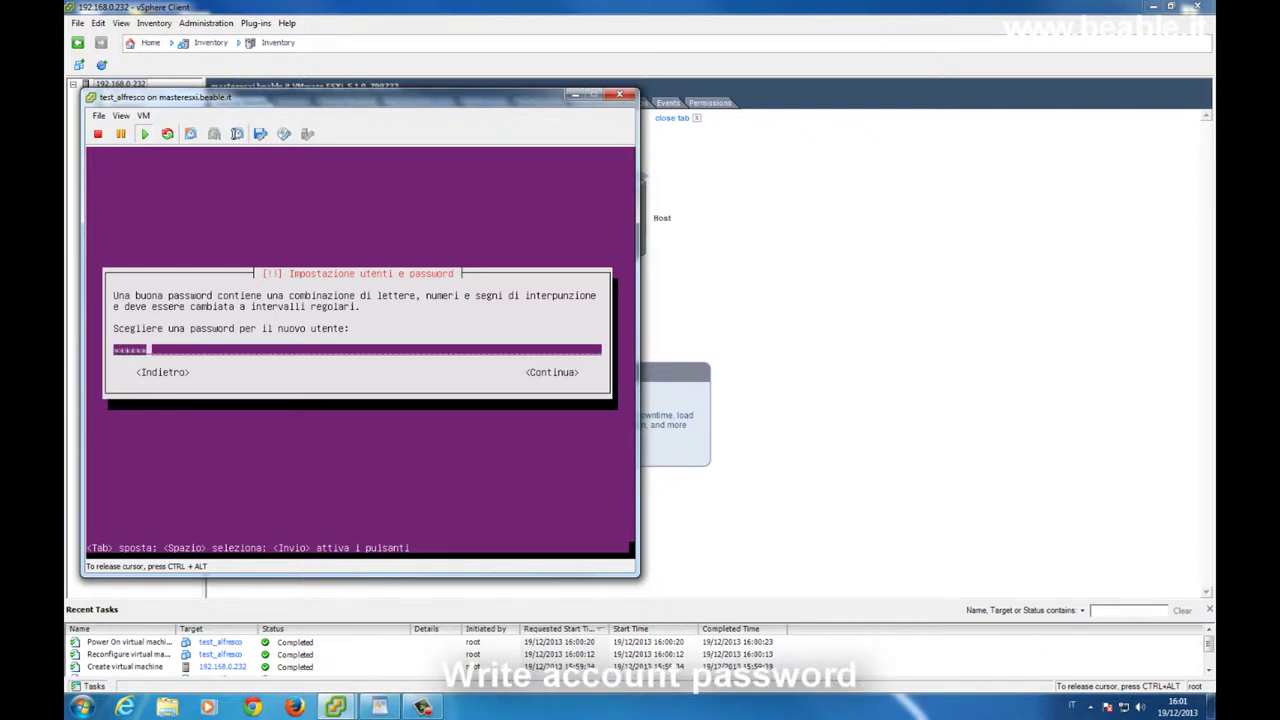
key("Tab")
key("Return")
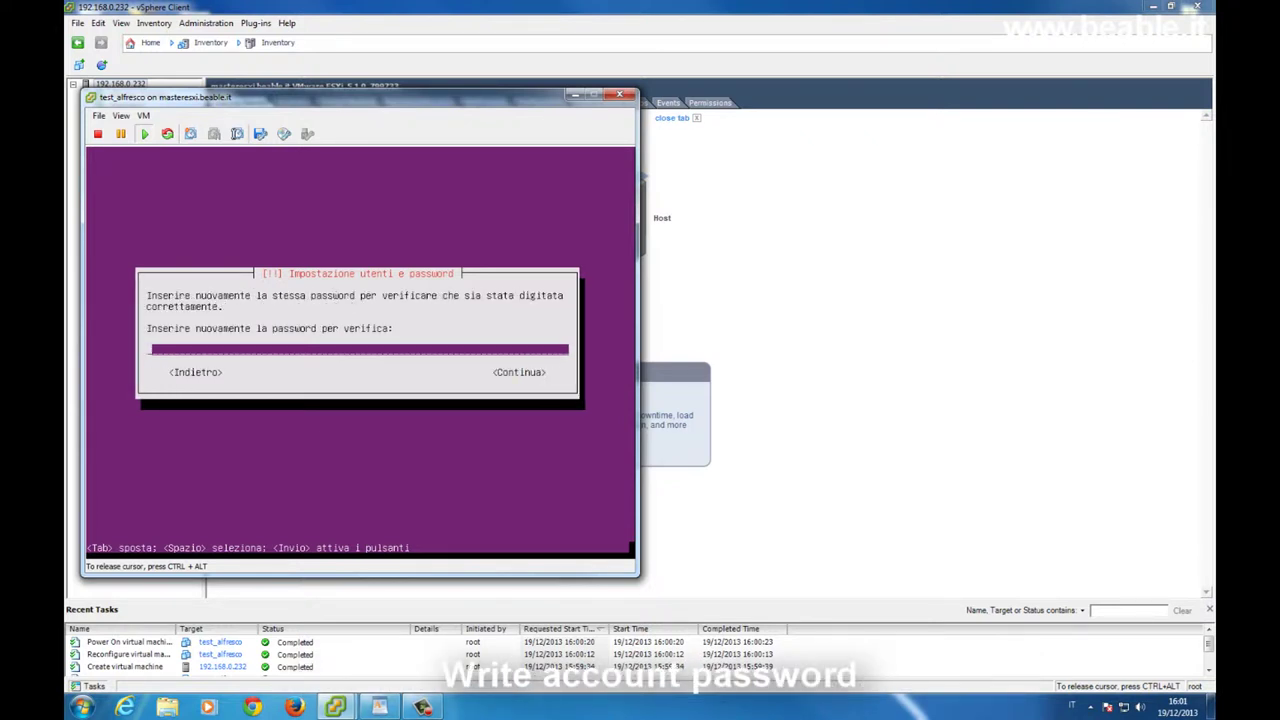
type("alfresco")
key("Tab")
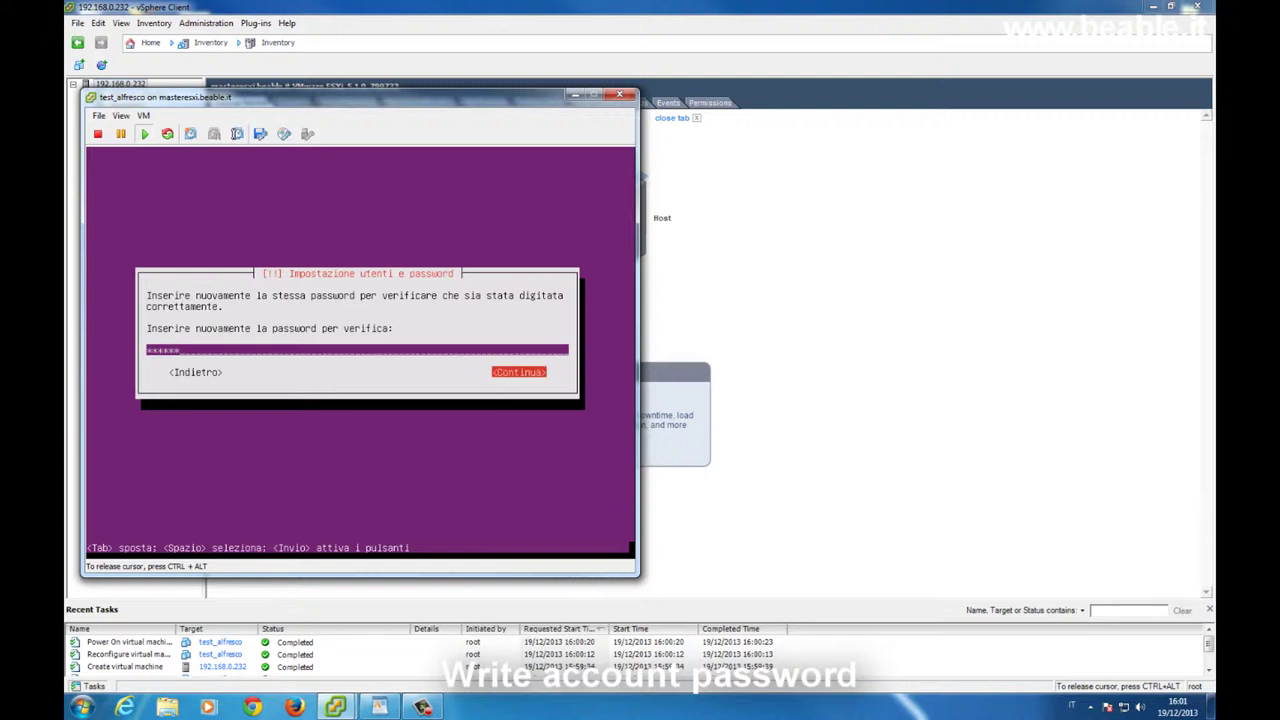
key("Return")
Accept the weak password, decline home encryption, and confirm Europe/Rome time zone.
key("Left")
key("Return")
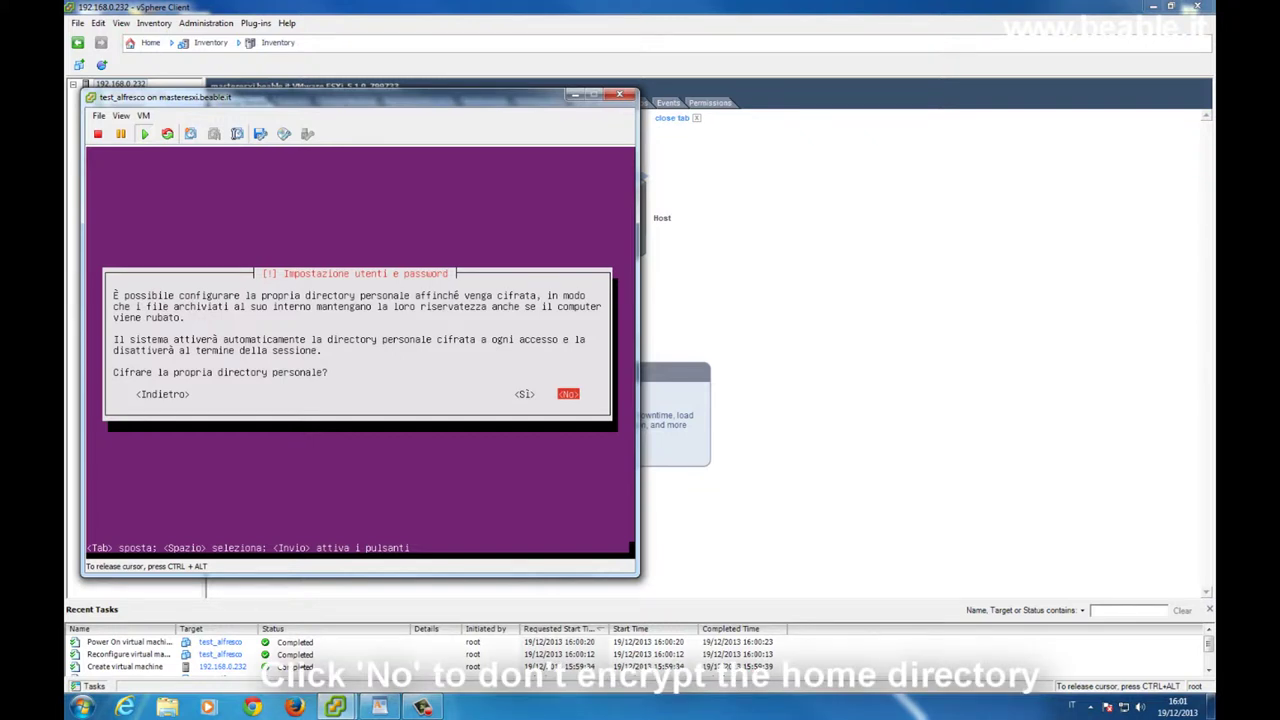
key("Return")
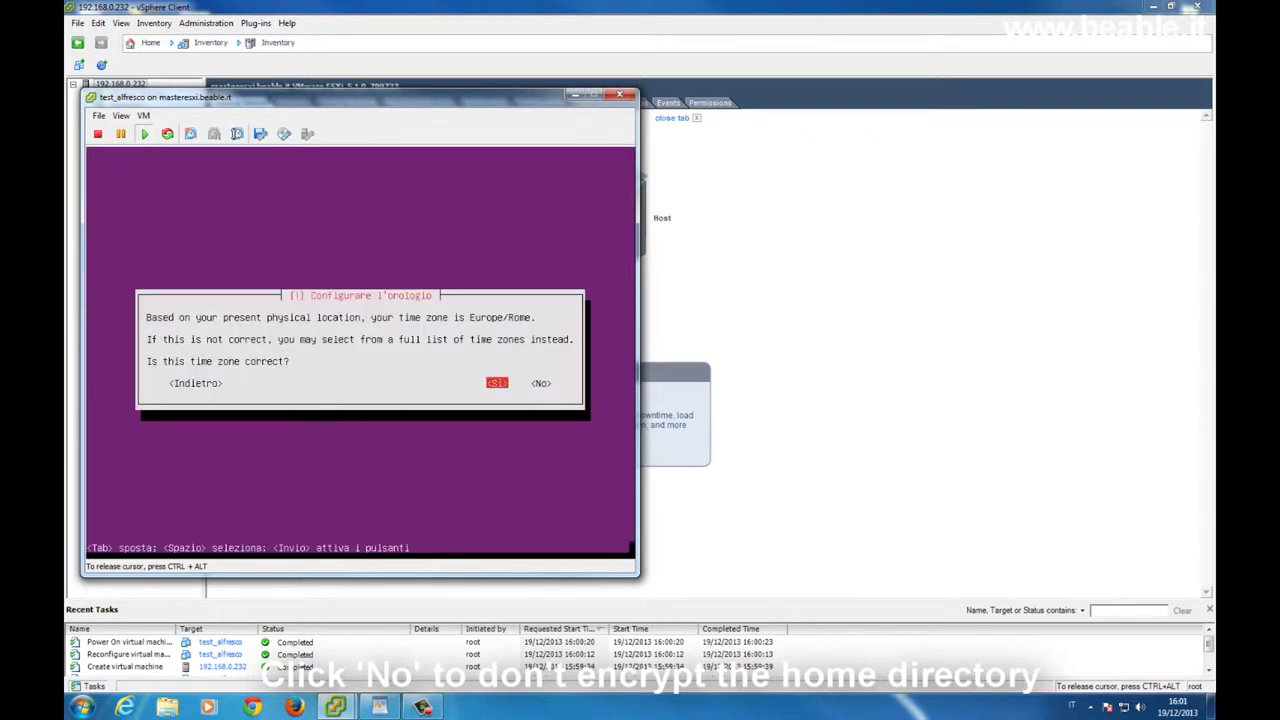
key("Return")
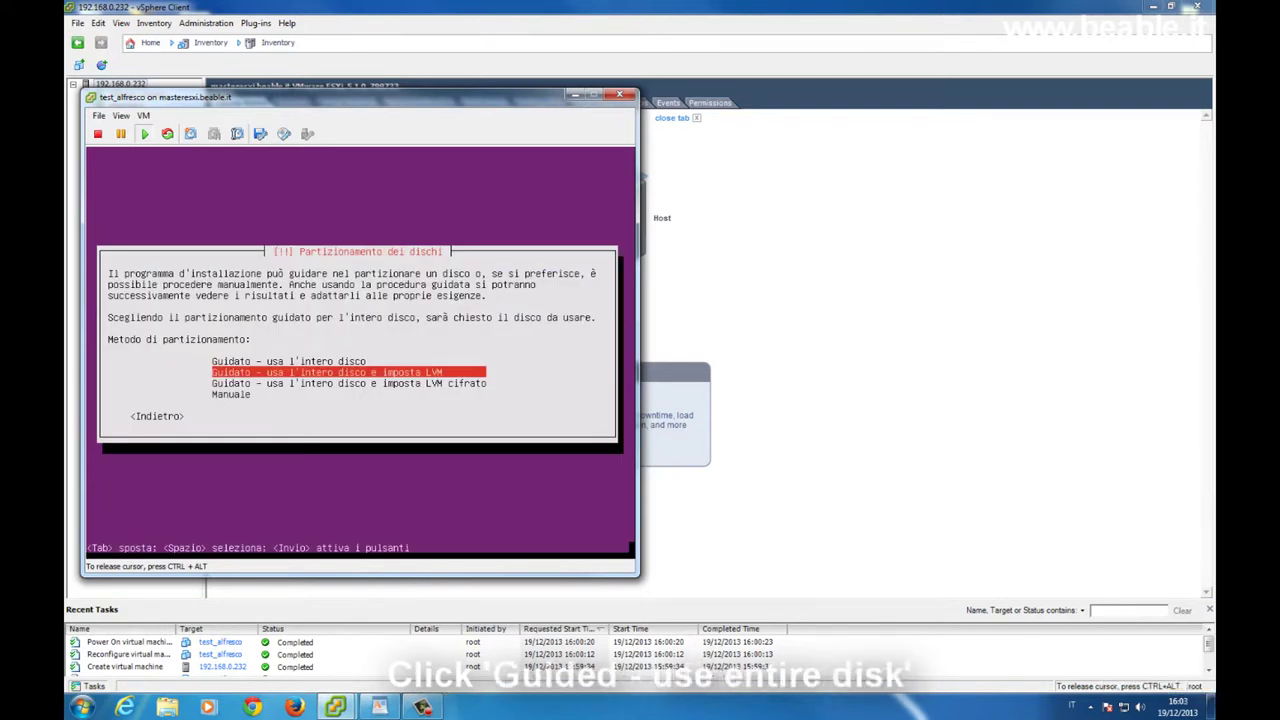
Use guided whole-disk partitioning on the 21.5 GB SCSI3 sda disk and write the changes.
key("Up")
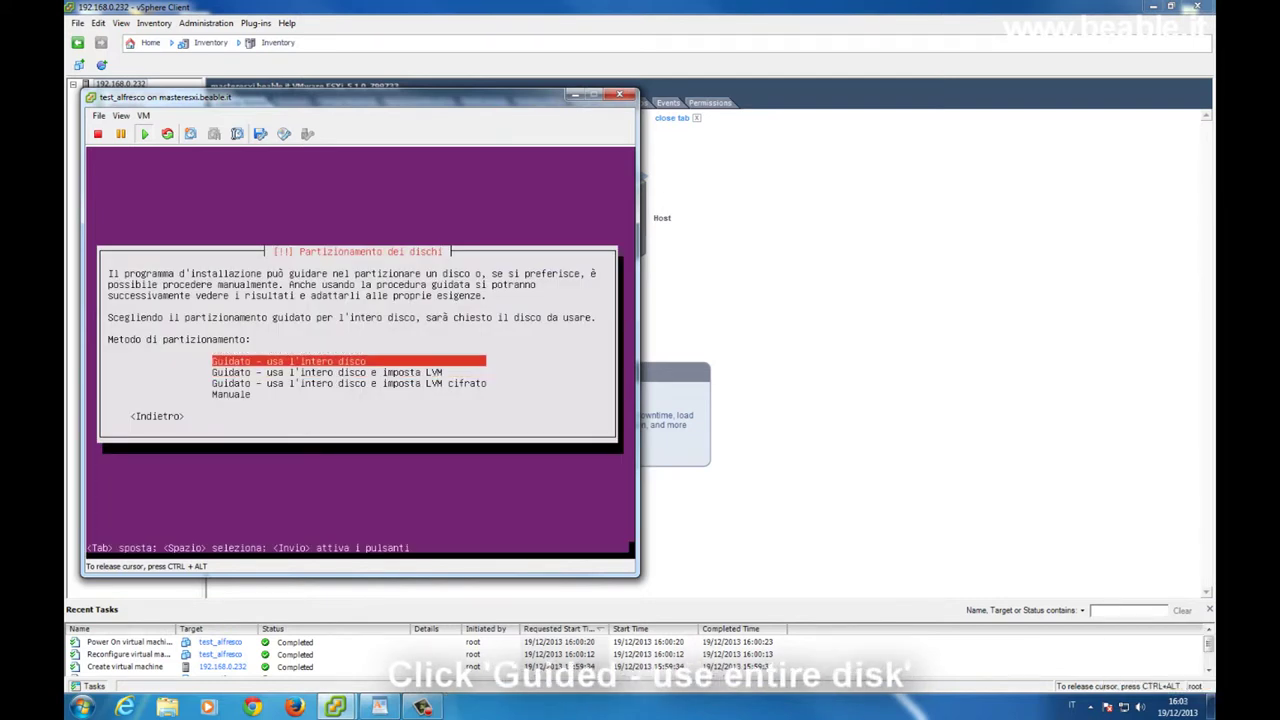
key("Return")
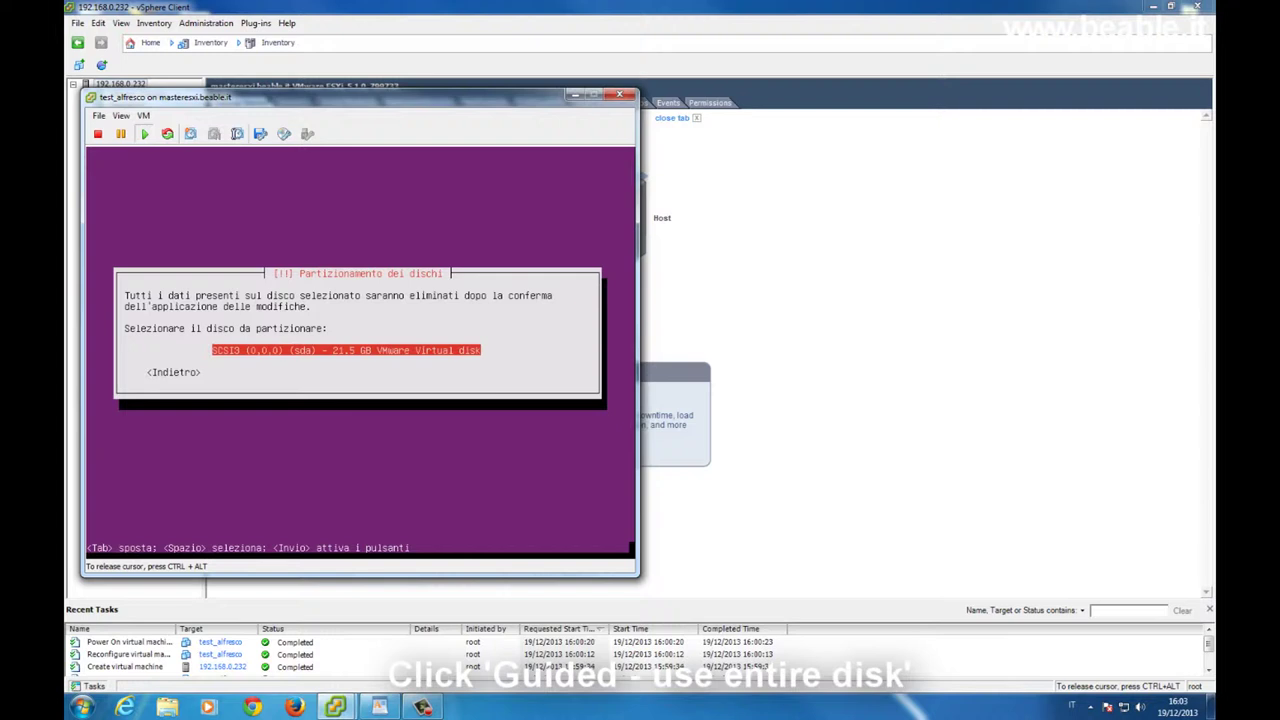
key("Return")
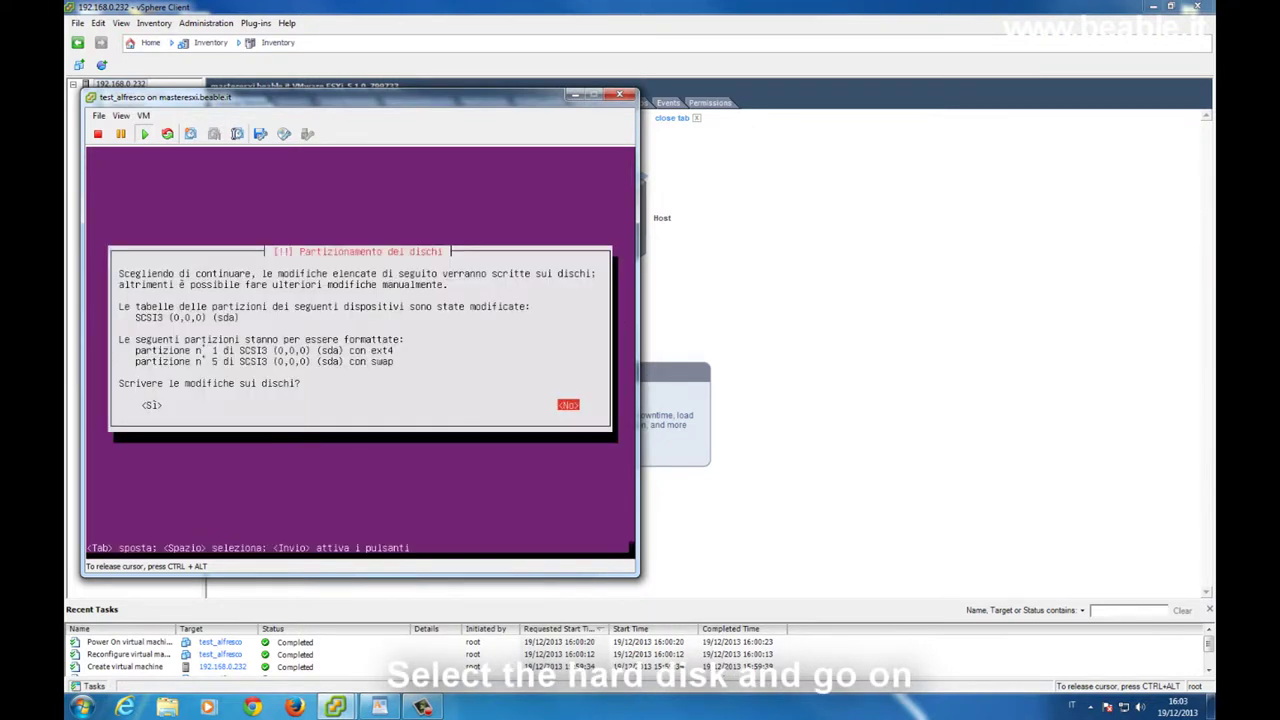
key("Tab")
key("Return")
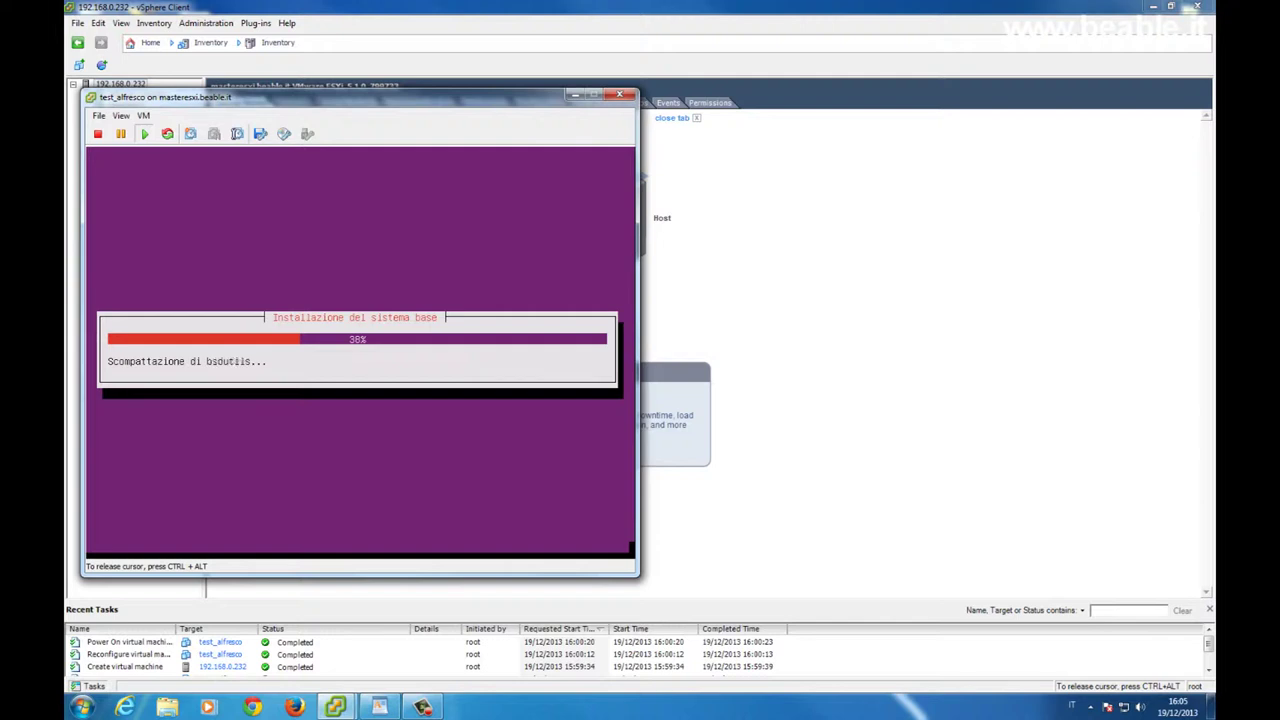
Leave the HTTP proxy field empty and continue so APT configuration completes.
key("ctrl+alt")
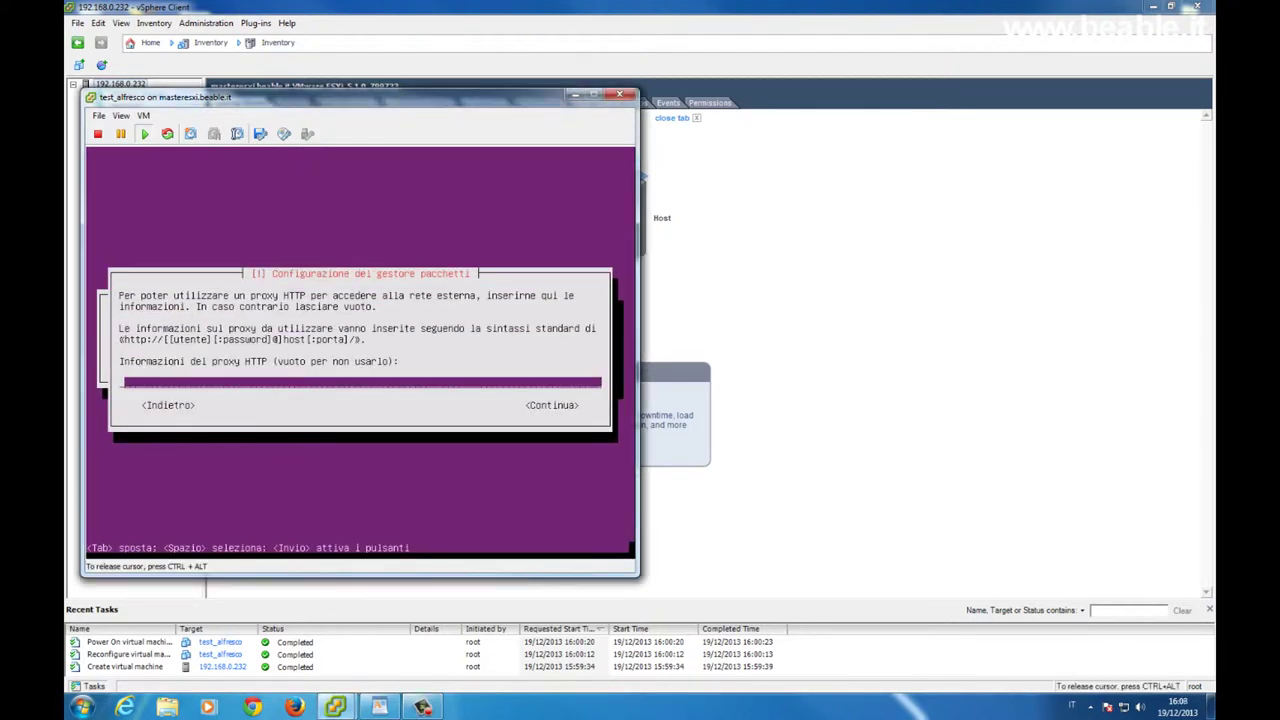
key("Tab")
key("Return")
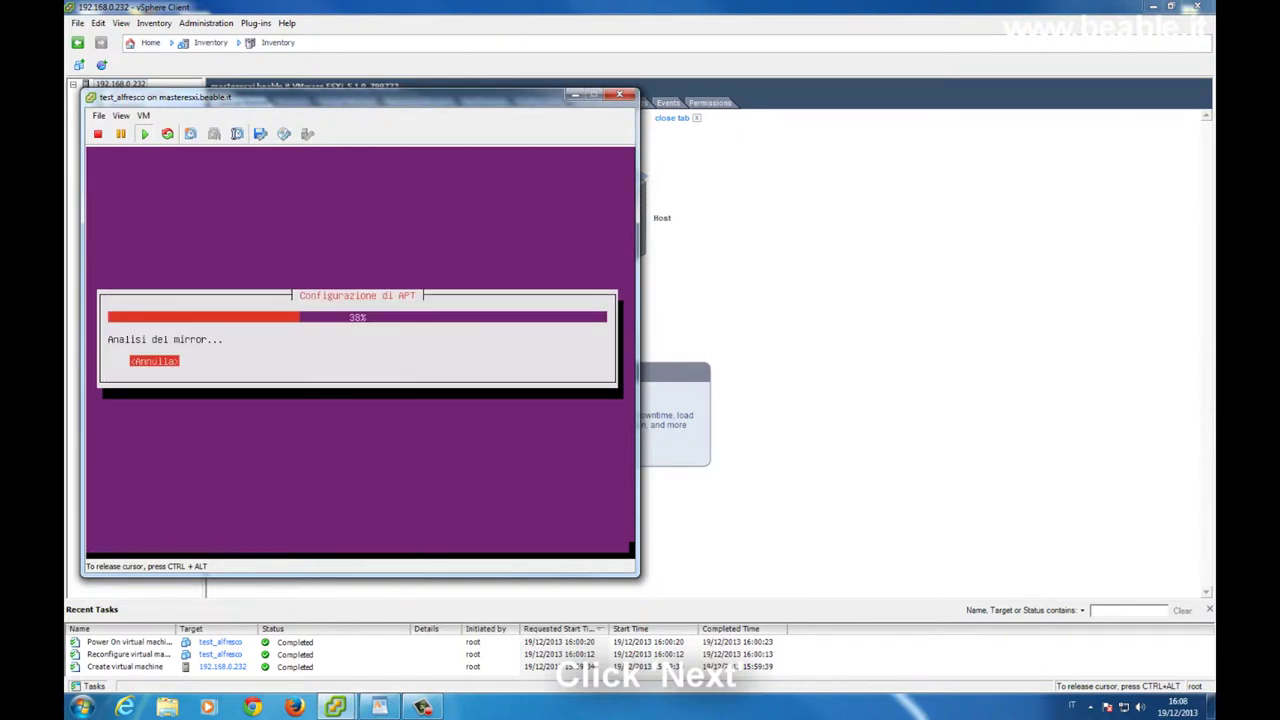
key("ctrl+alt")
left_click(644, 176)
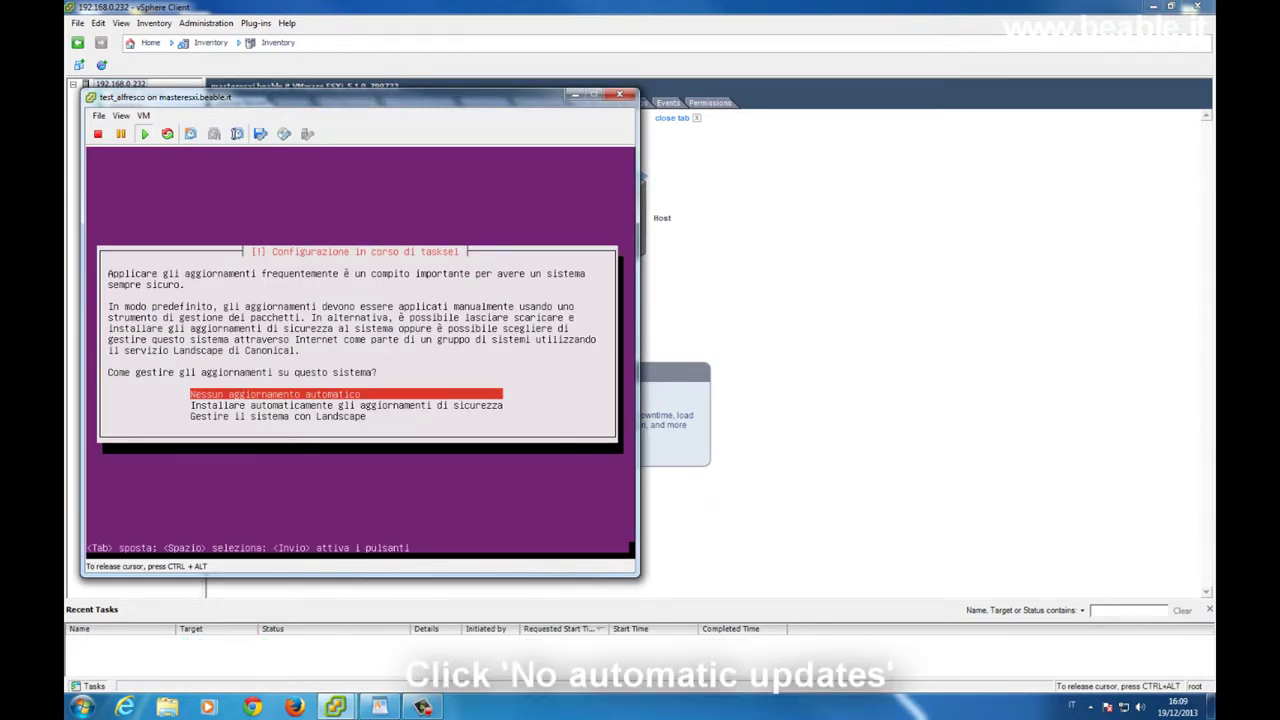
Choose no automatic updates, install only OpenSSH server, and put GRUB on the master boot record.
key("Return")
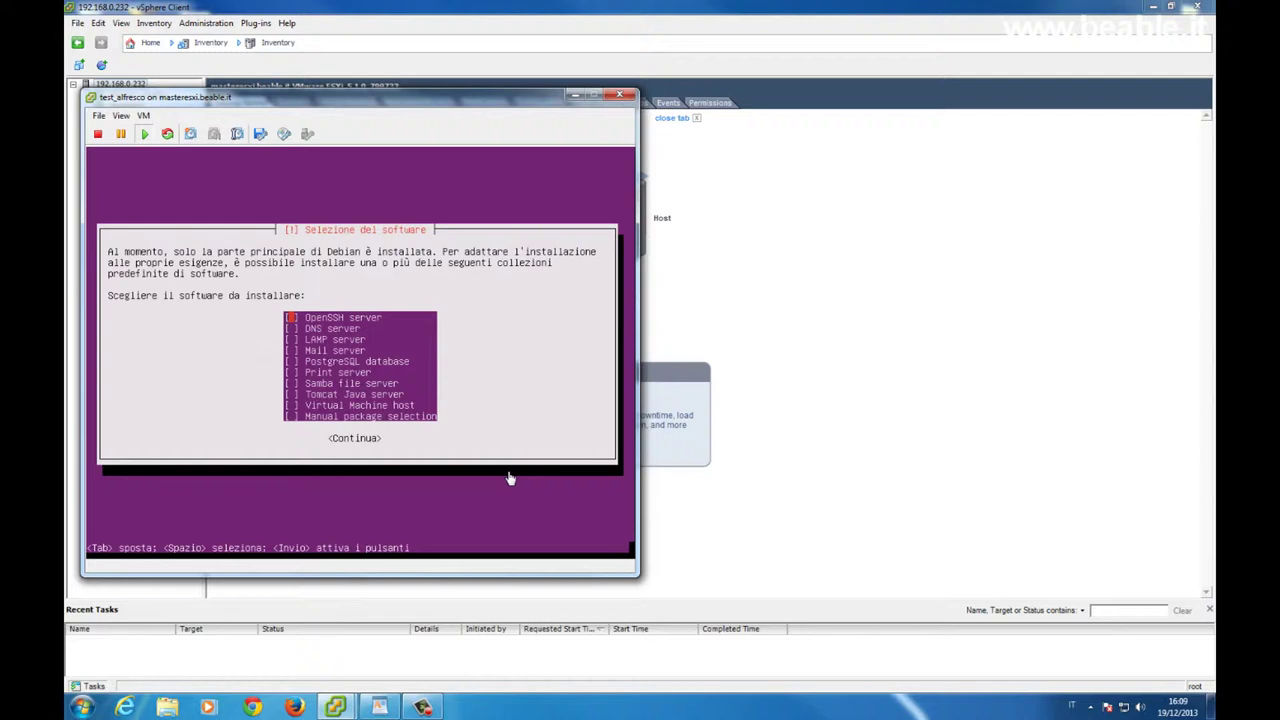
left_click(510, 479)
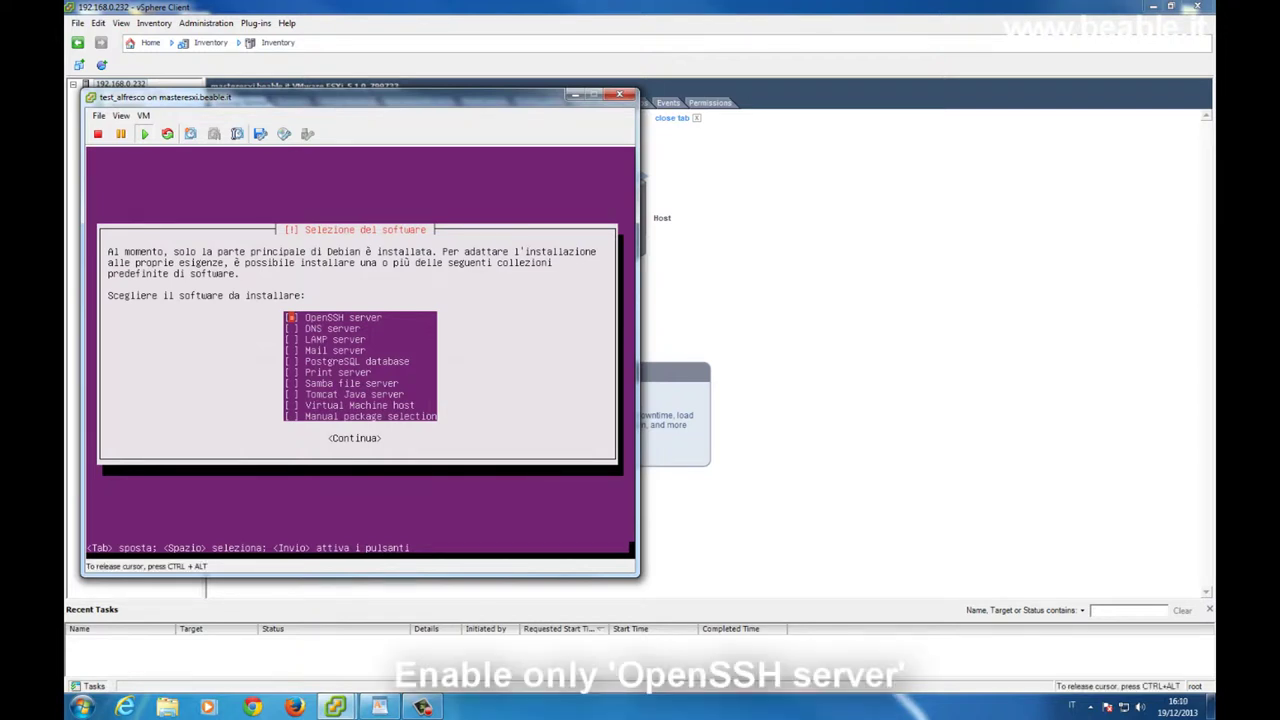
key("Tab")
key("Return")
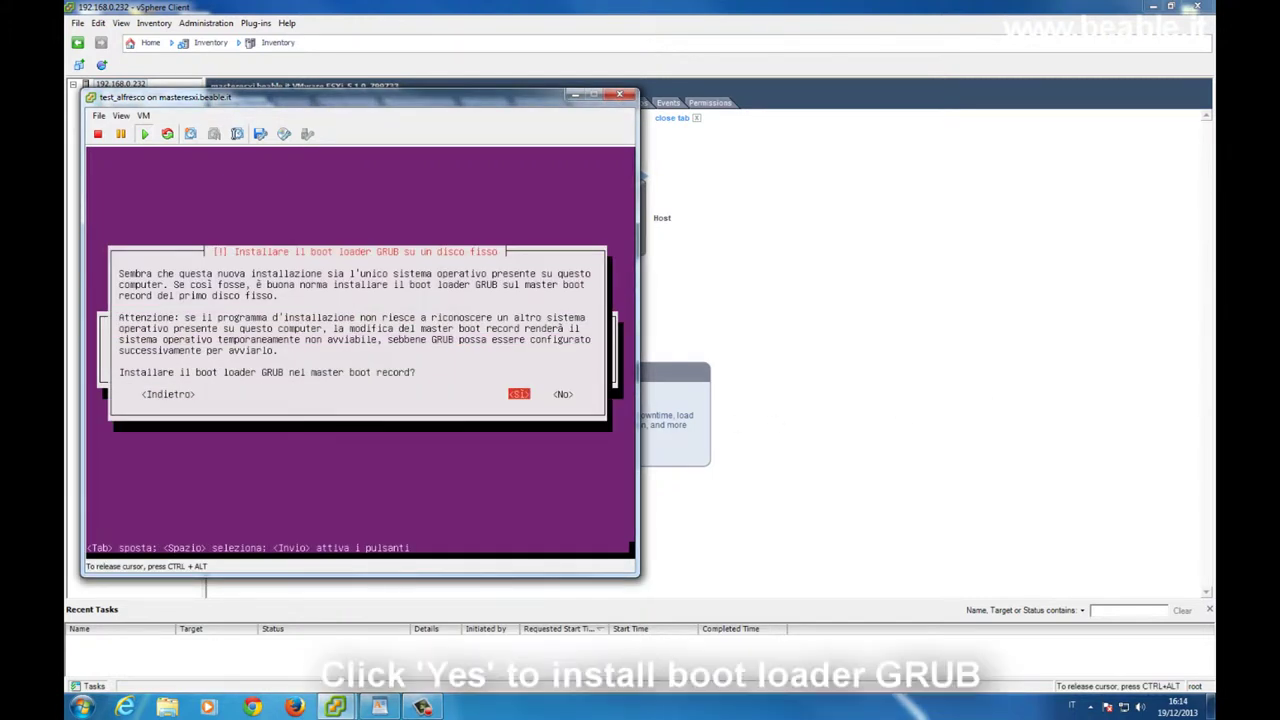
key("Return")
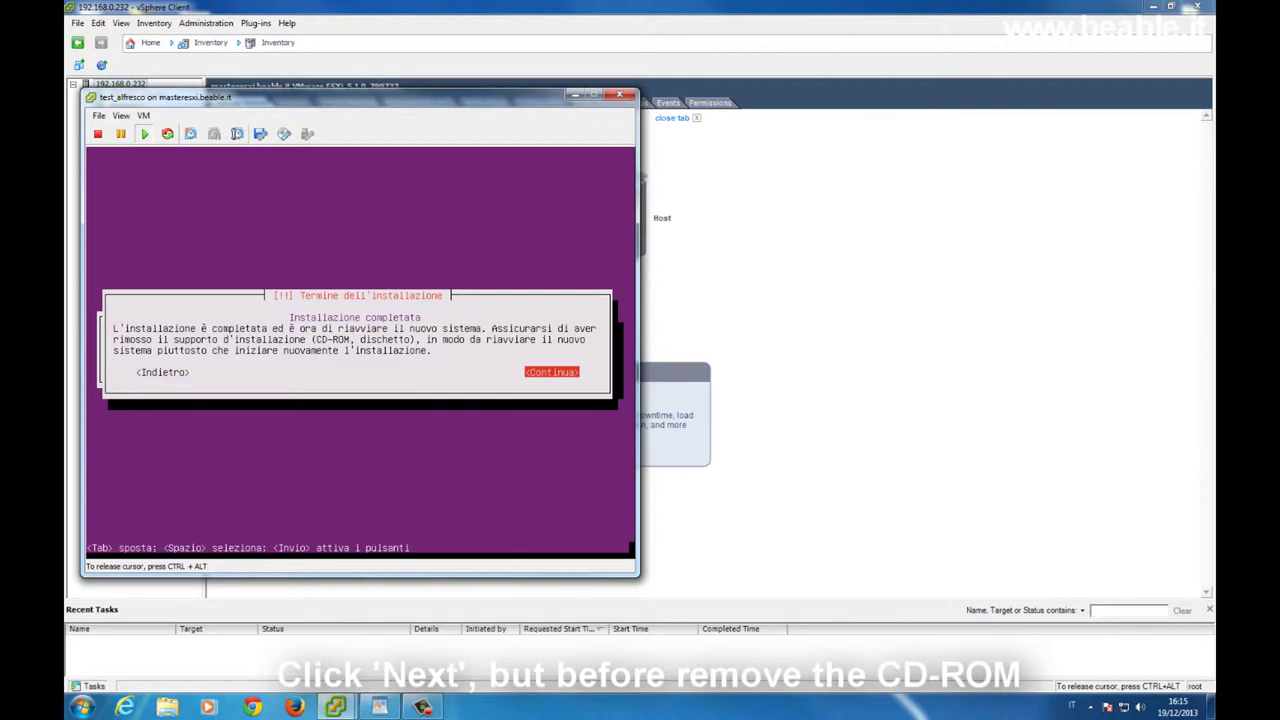
Release the cursor from the VM console with Ctrl+Alt and bring the main vSphere window forward.
key("ctrl+alt")
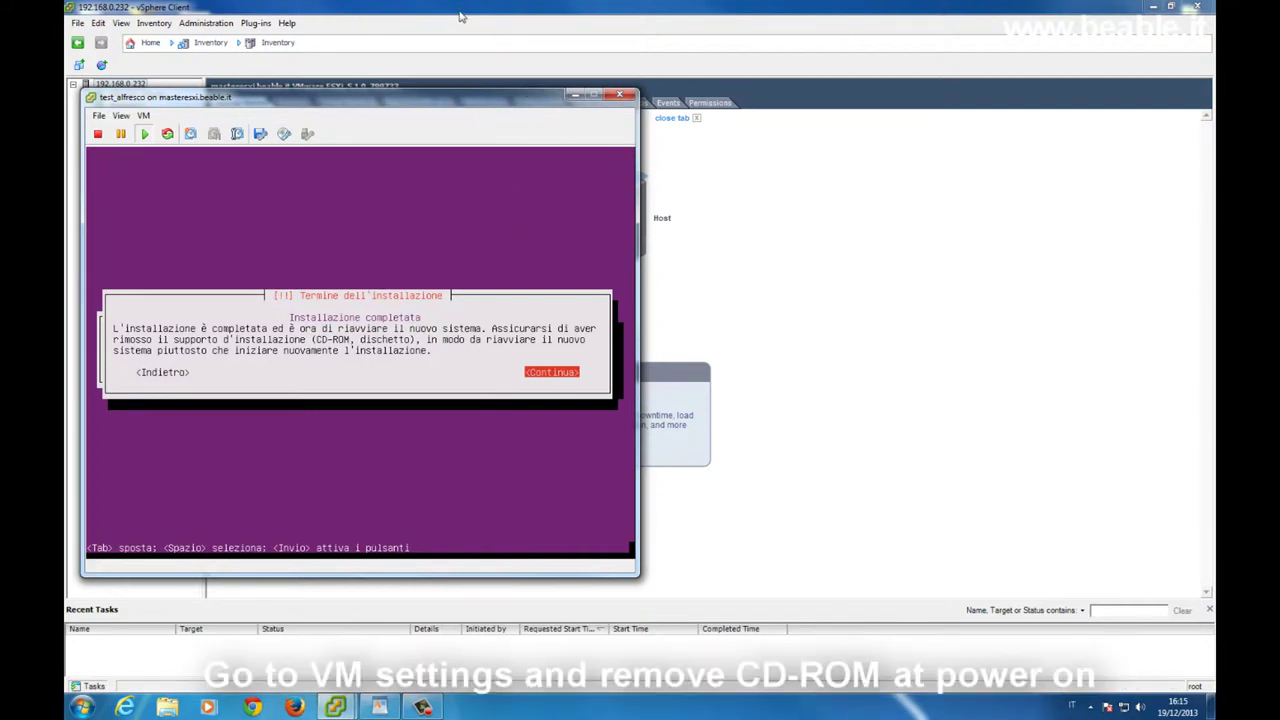
left_click(455, 20)
Turn off 'Connect at power on' for test_alfresco's CD/DVD drive 1, then return to its console.
right_click(141, 146)
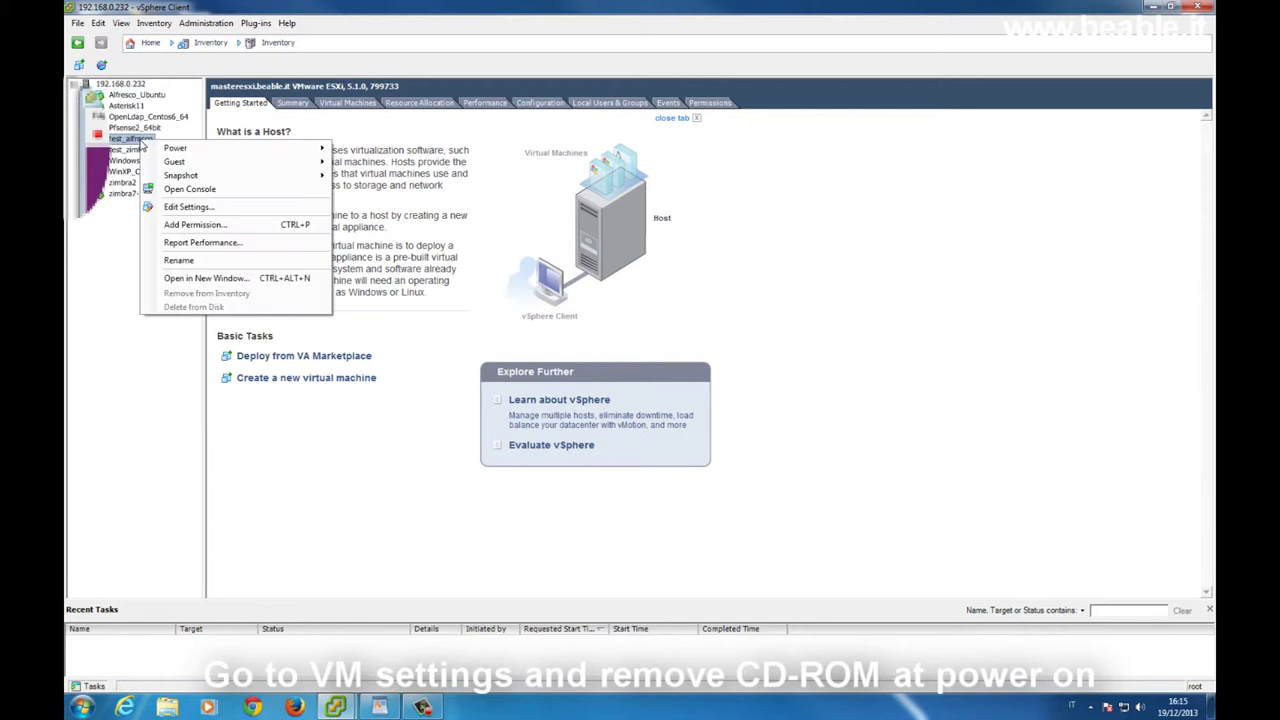
left_click(190, 207)
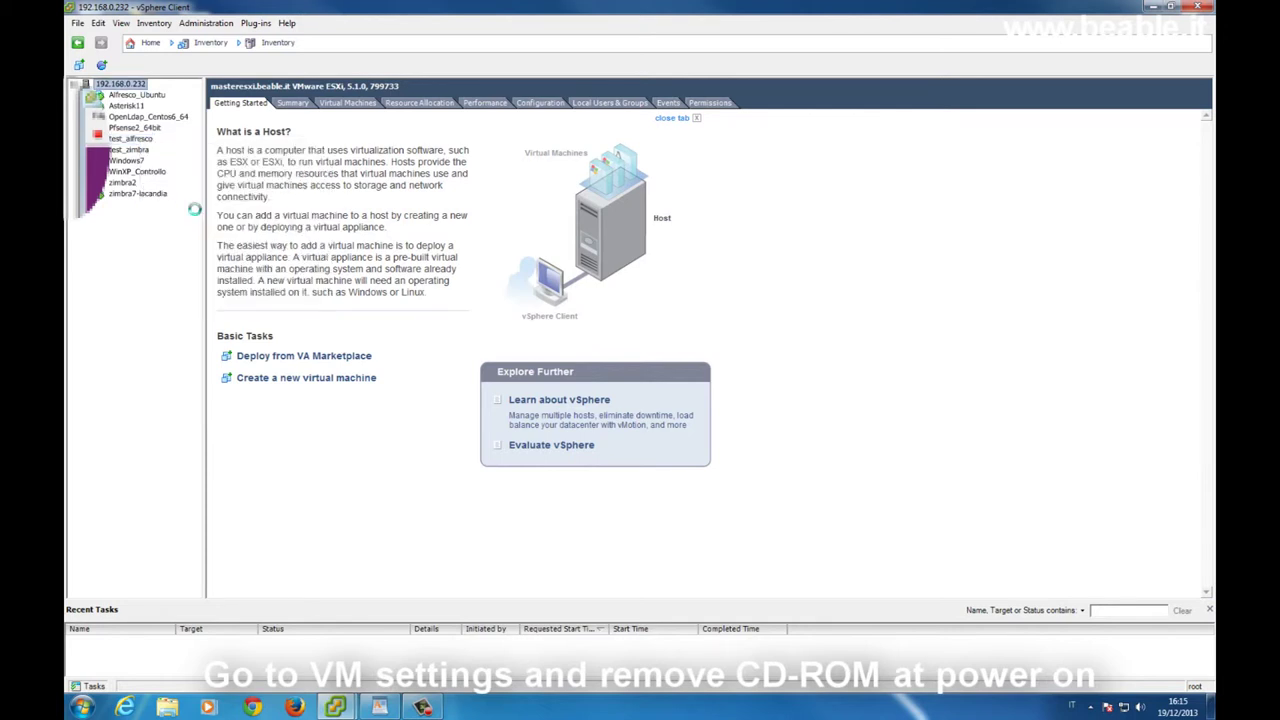
left_click(500, 287)
left_click(705, 198)
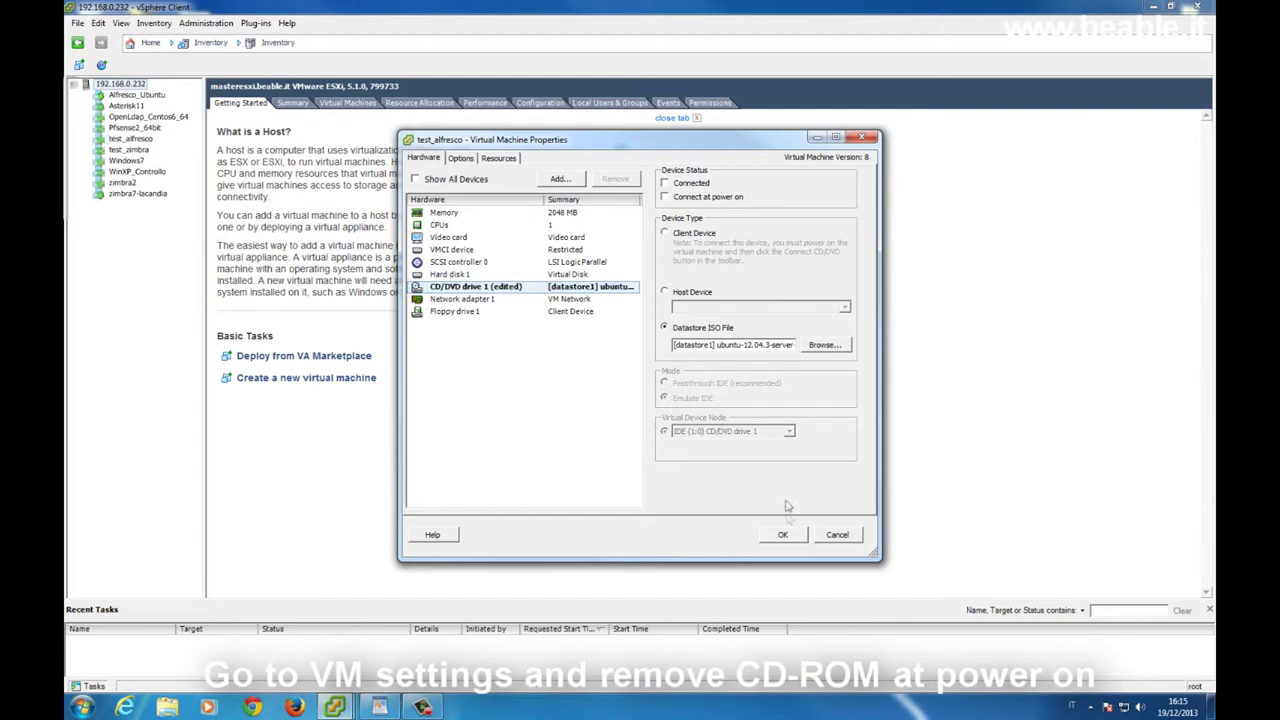
left_click(785, 535)
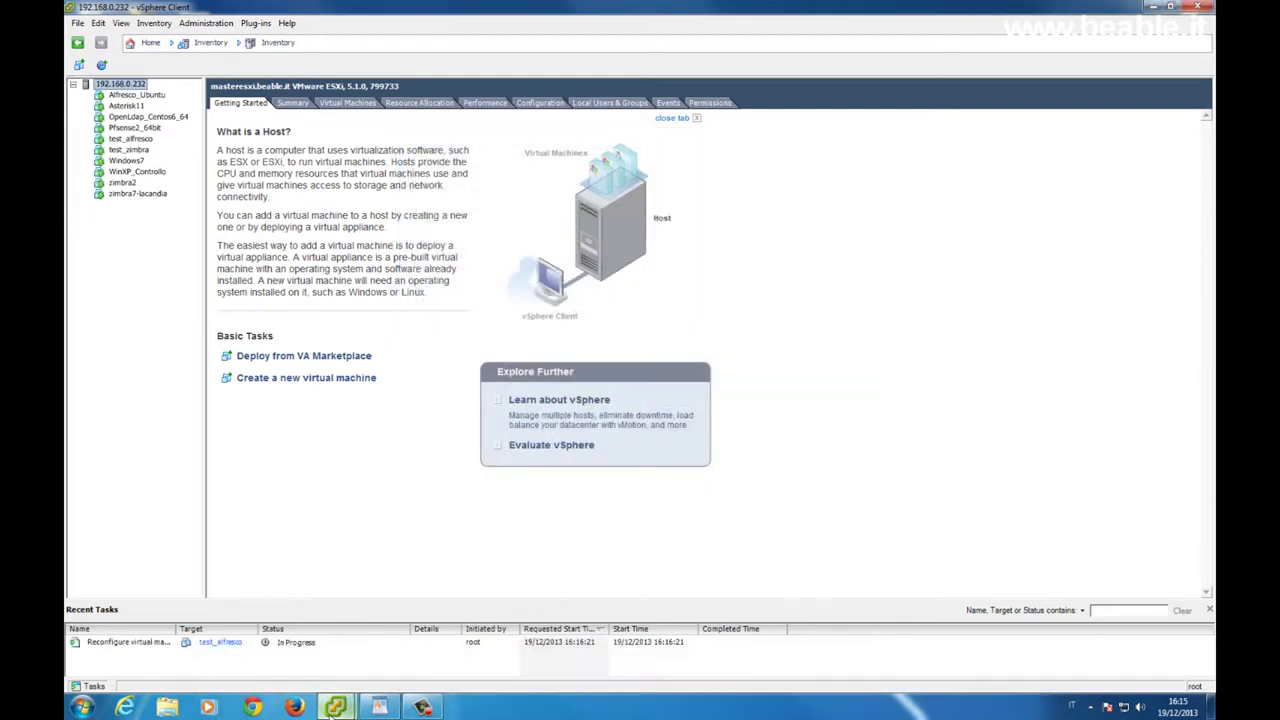
mouse_move(338, 707)
left_click(390, 660)
Continue past the installation-complete screen so test_alfresco reboots into Ubuntu 12.04.3 LTS.
left_click(499, 357)
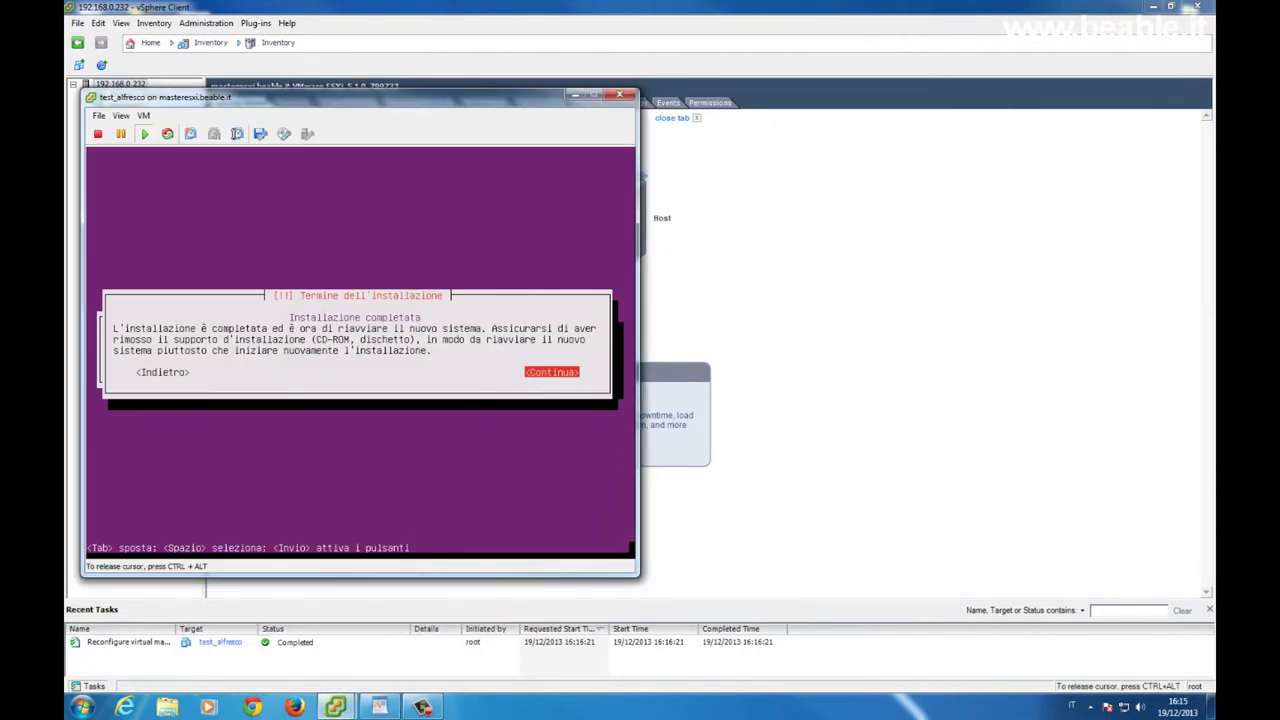
key("Return")
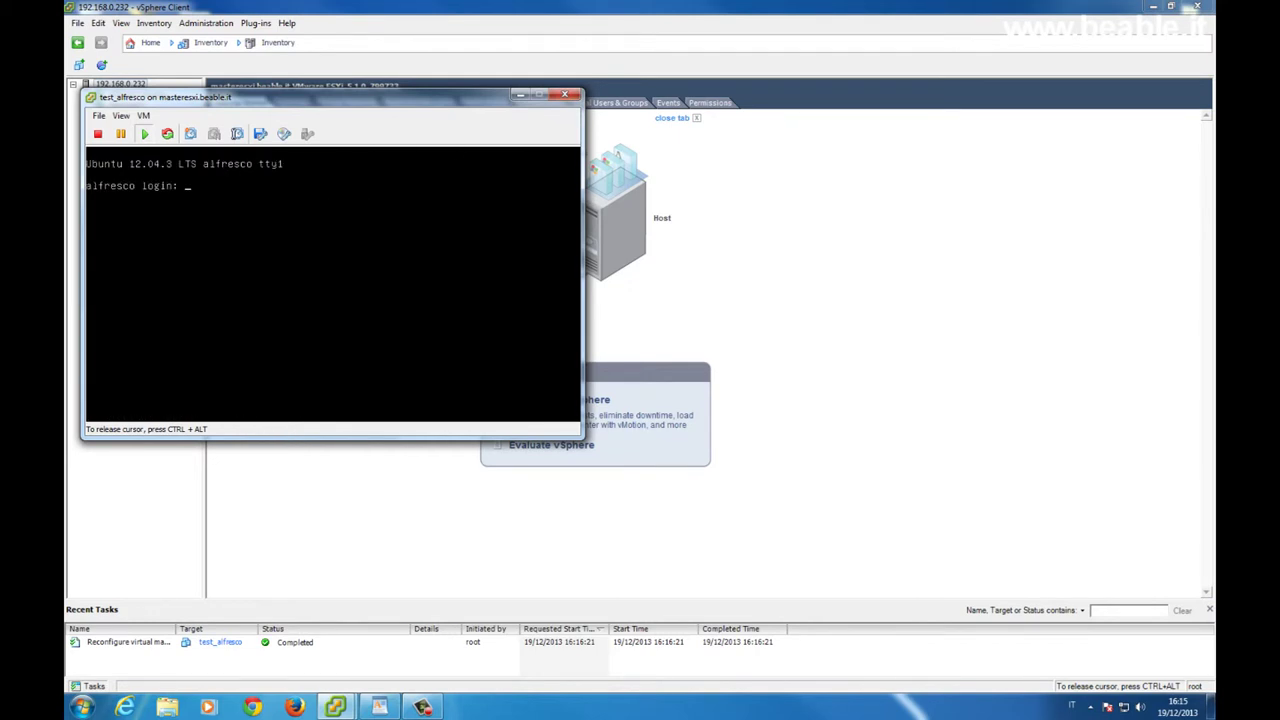
Log in at the VM console as alfresco with the account's password.
type("alfresco")
key("Return")
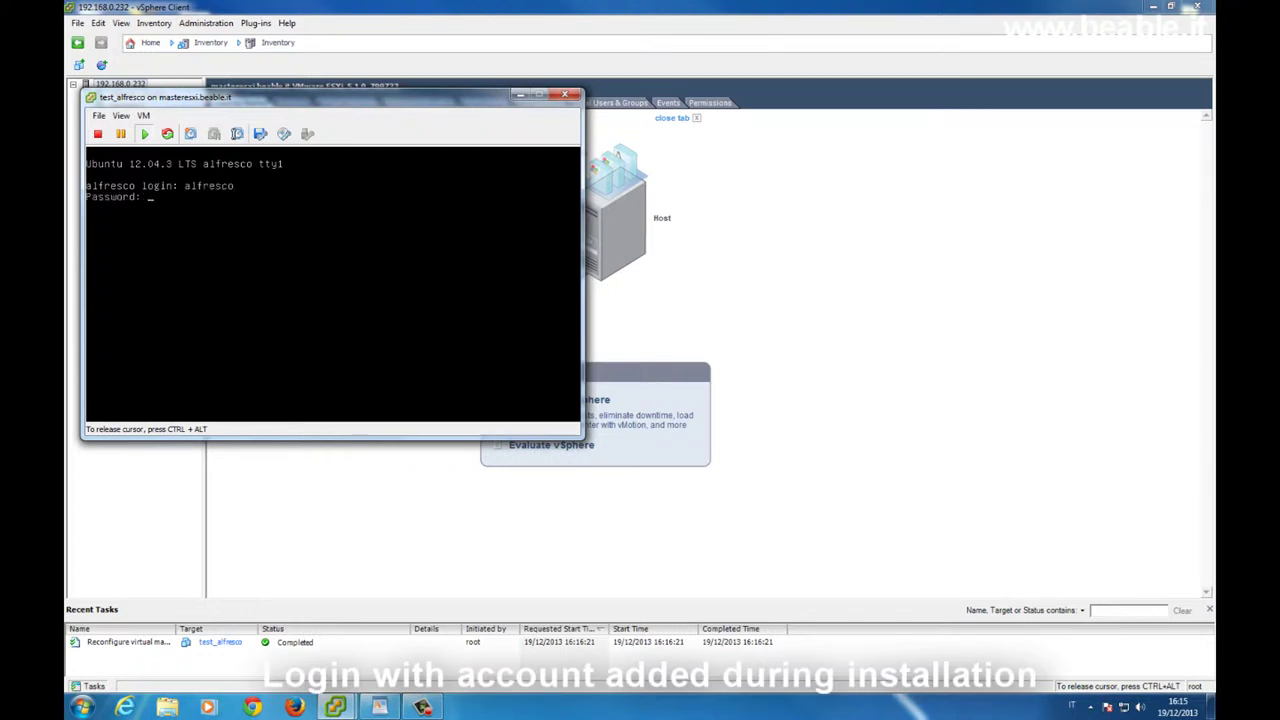
key("Return")
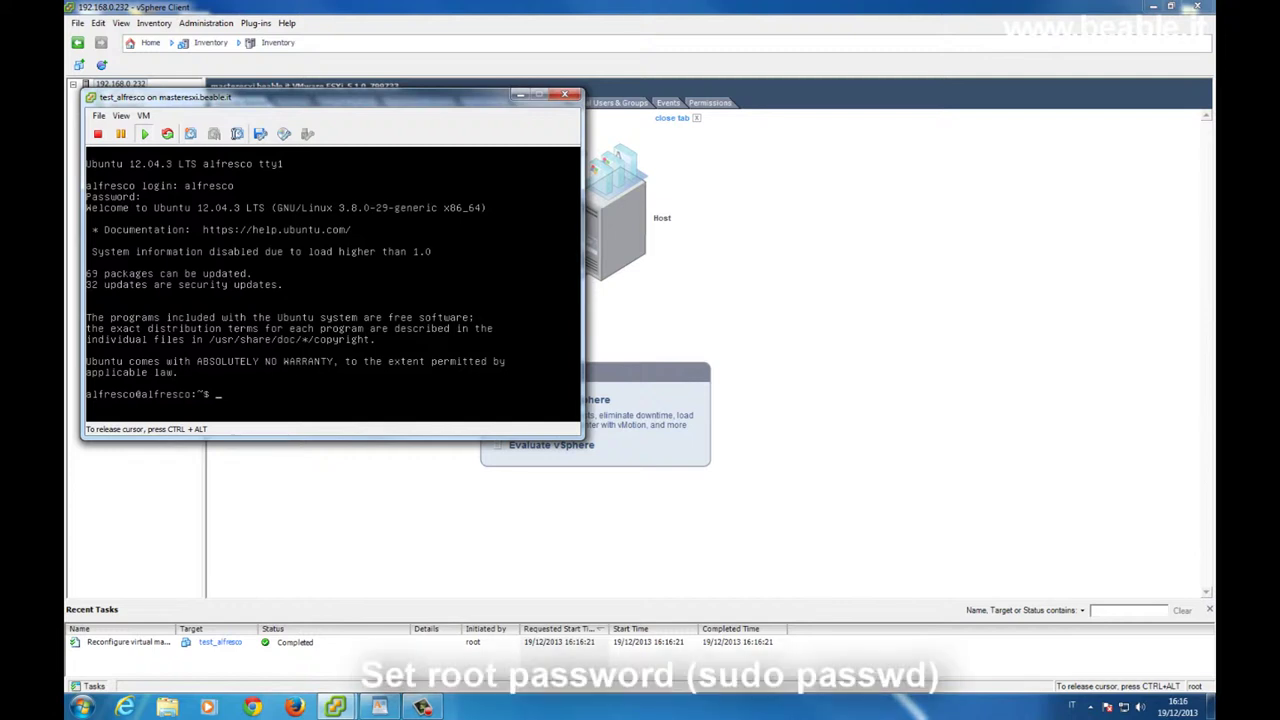
Run sudo passwd and enter then confirm a new root password.
type("sudo passwd")
key("Return")
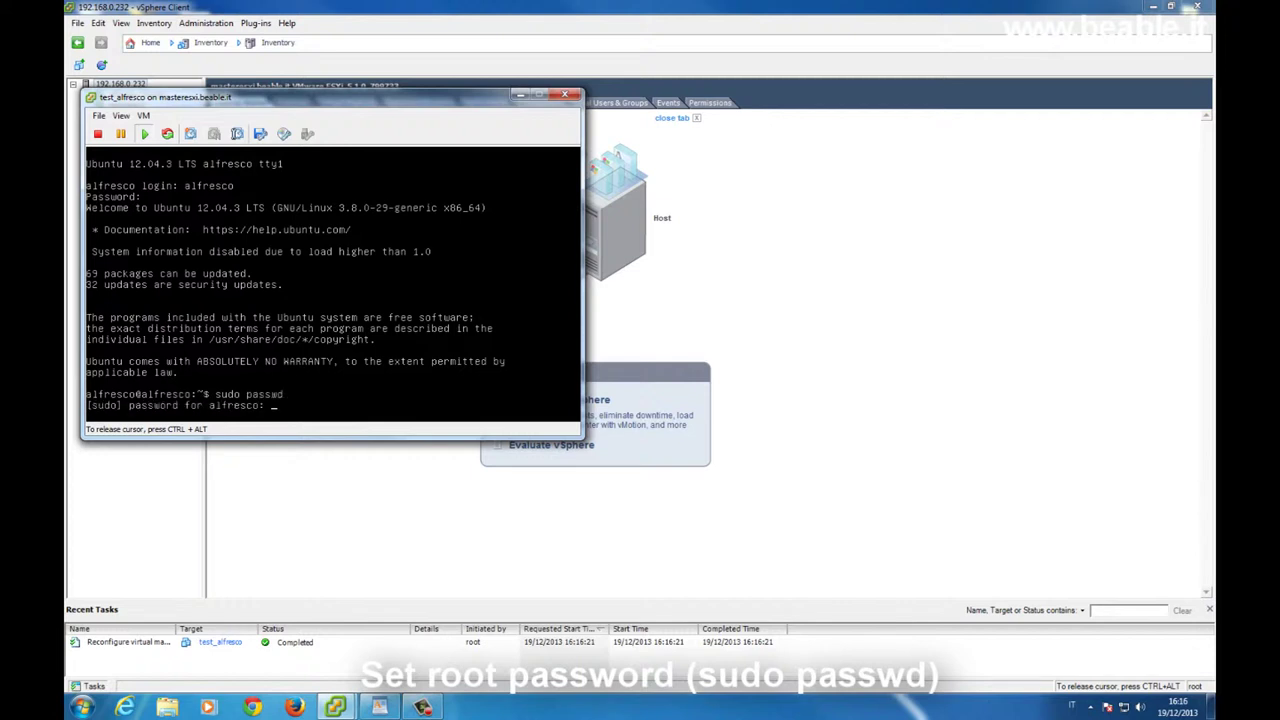
key("Return")
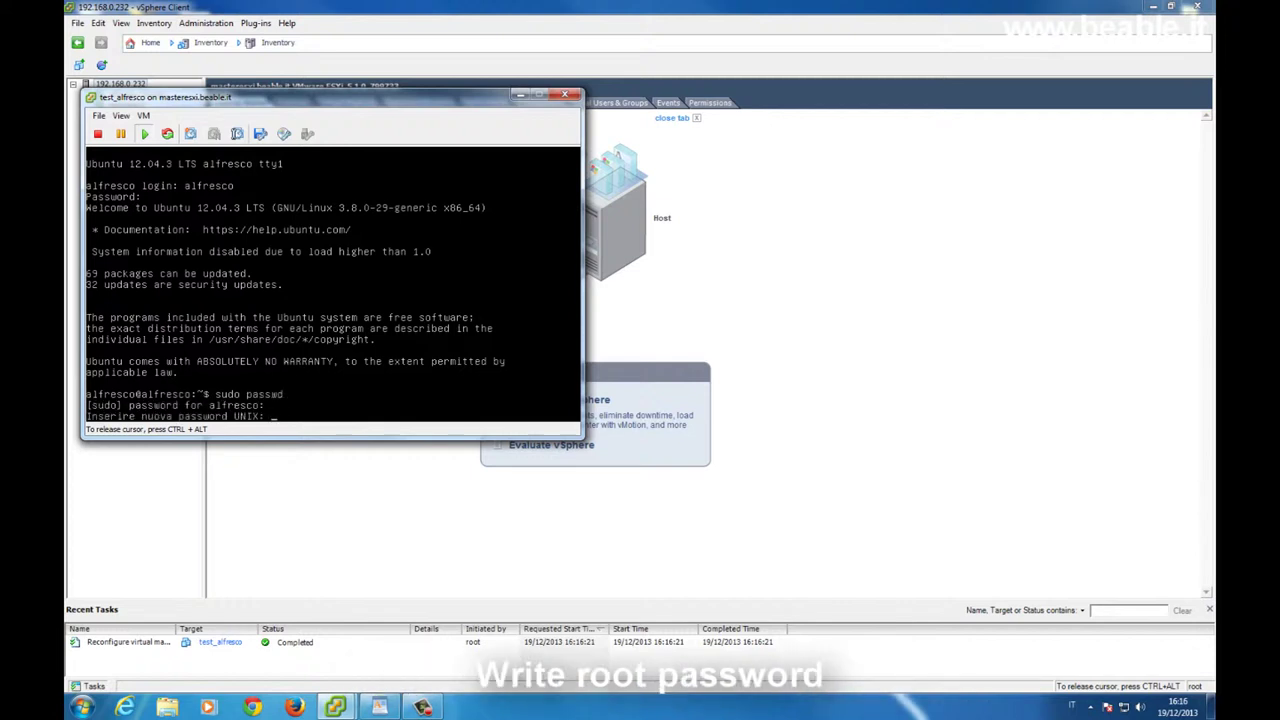
key("Return")
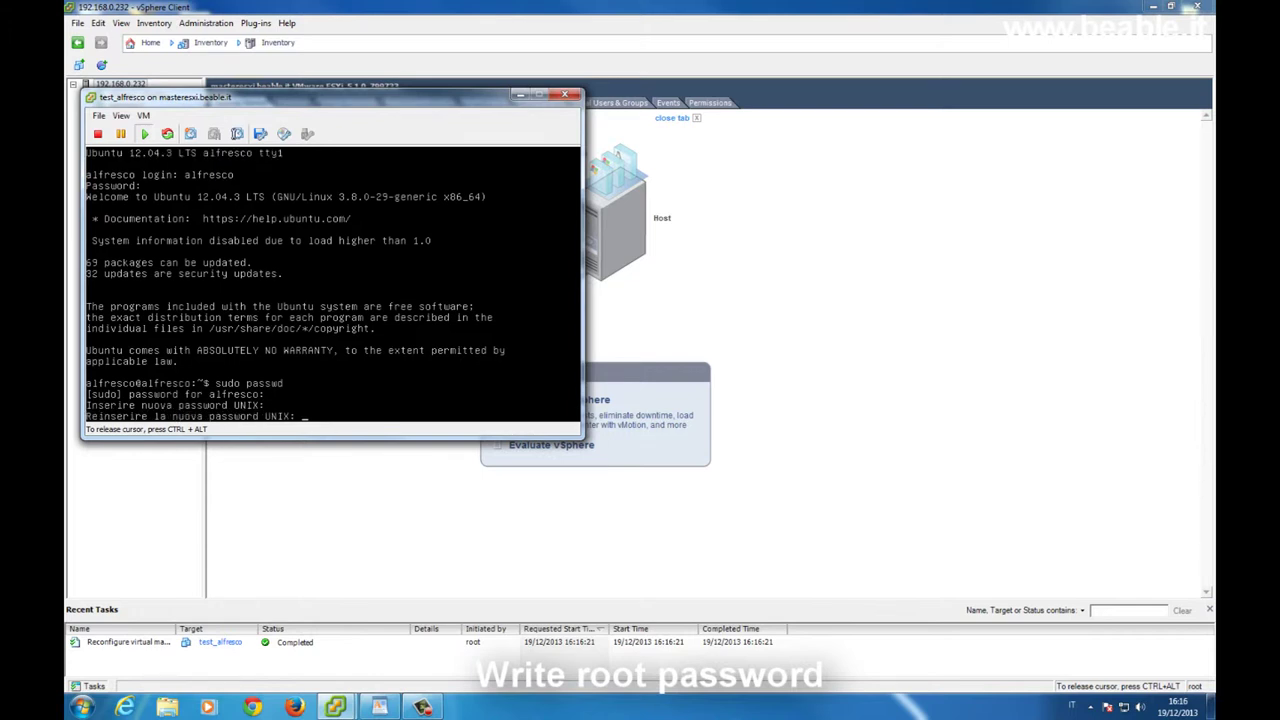
key("Return")
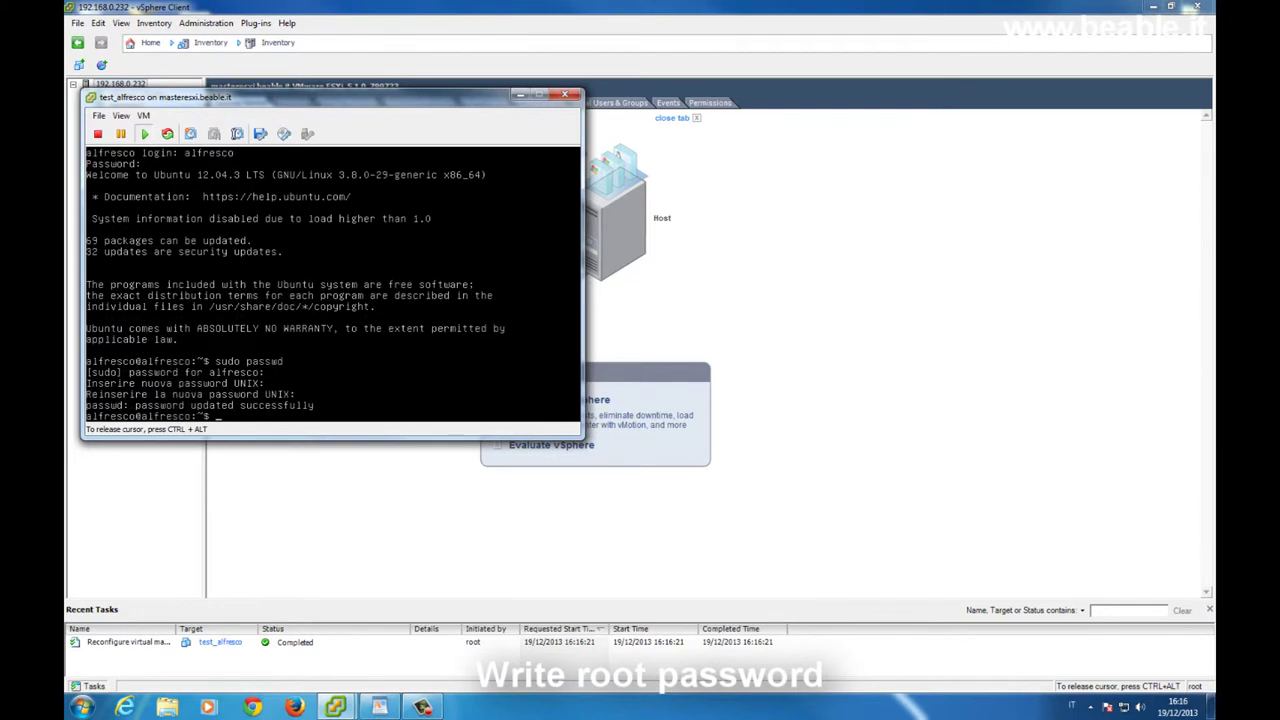
Run ifconfig to read eth0's address 192.168.0.62, then release the cursor from the console.
type("ifconfig")
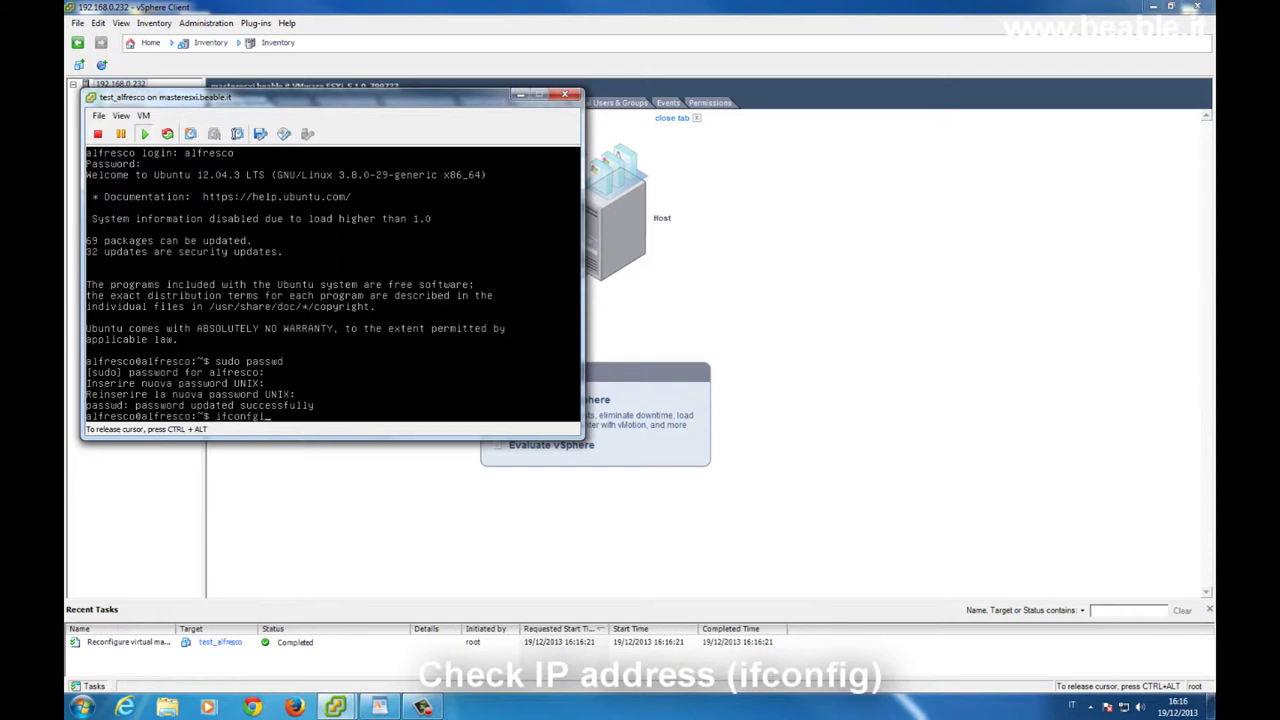
key("BackSpace")
key("Return")
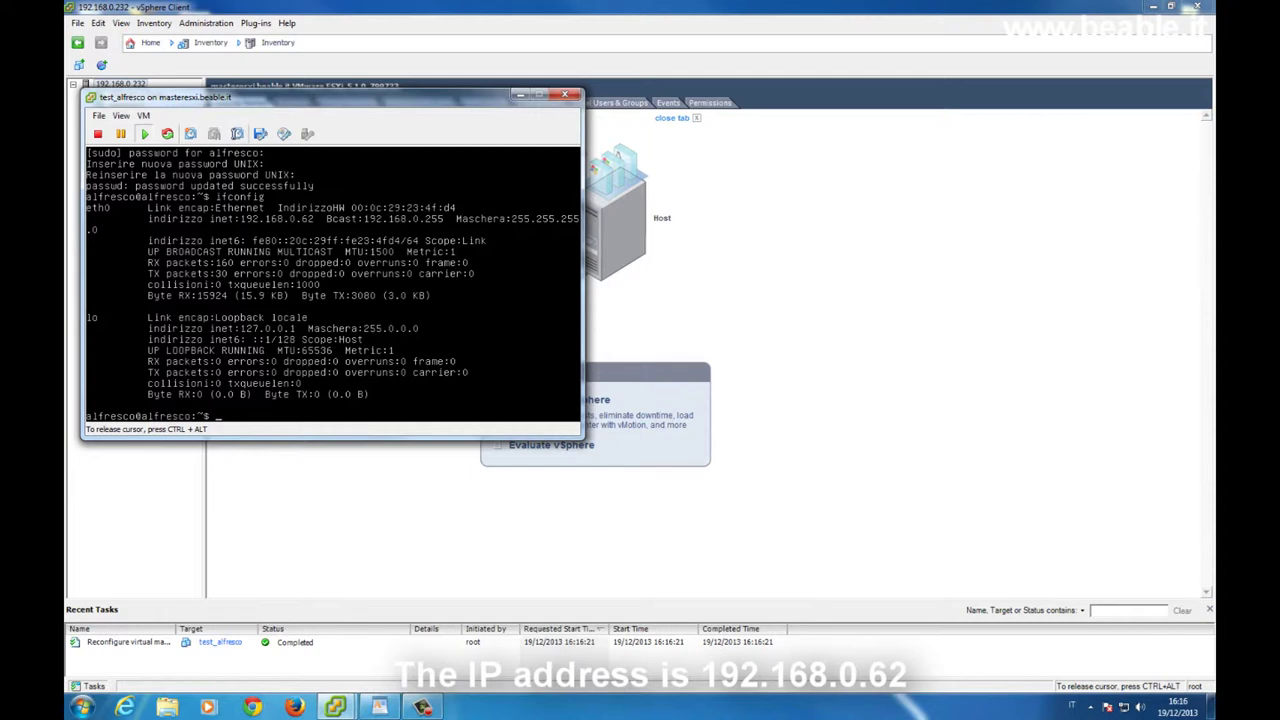
key("ctrl+alt")
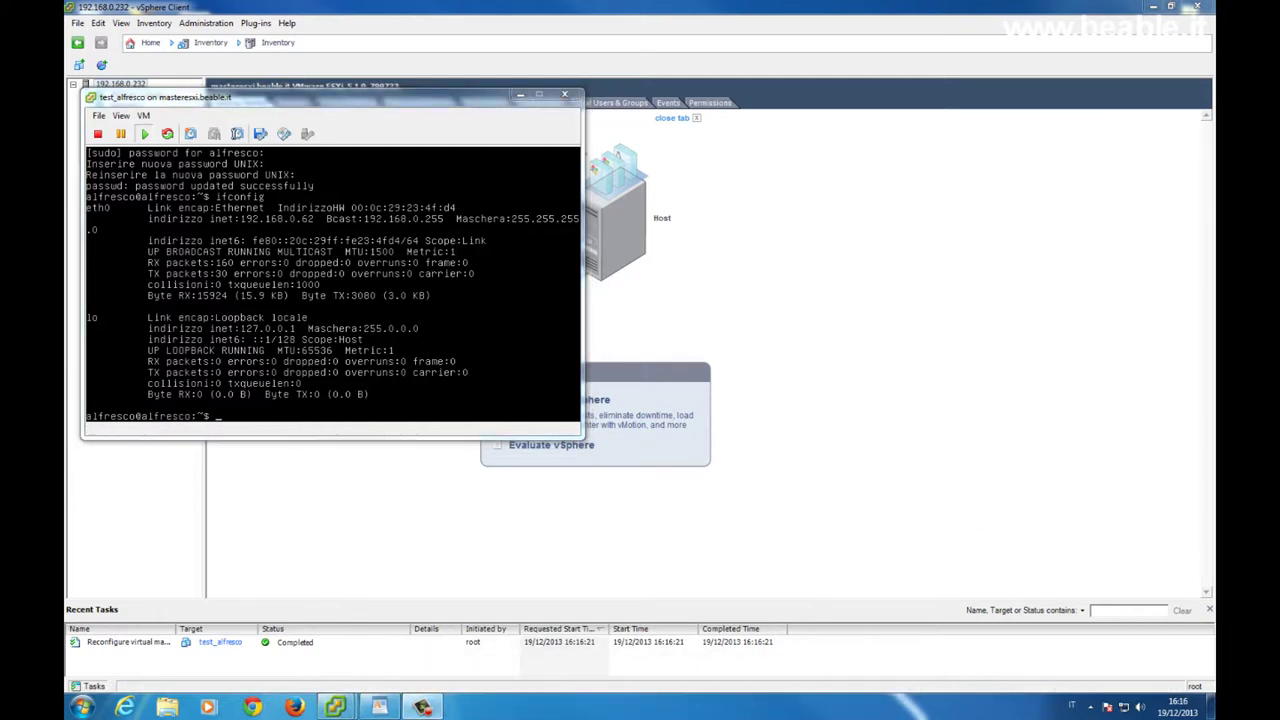
Launch putty.exe from the desktop and open an SSH connection to 192.168.0.62.
left_click(1210, 705)
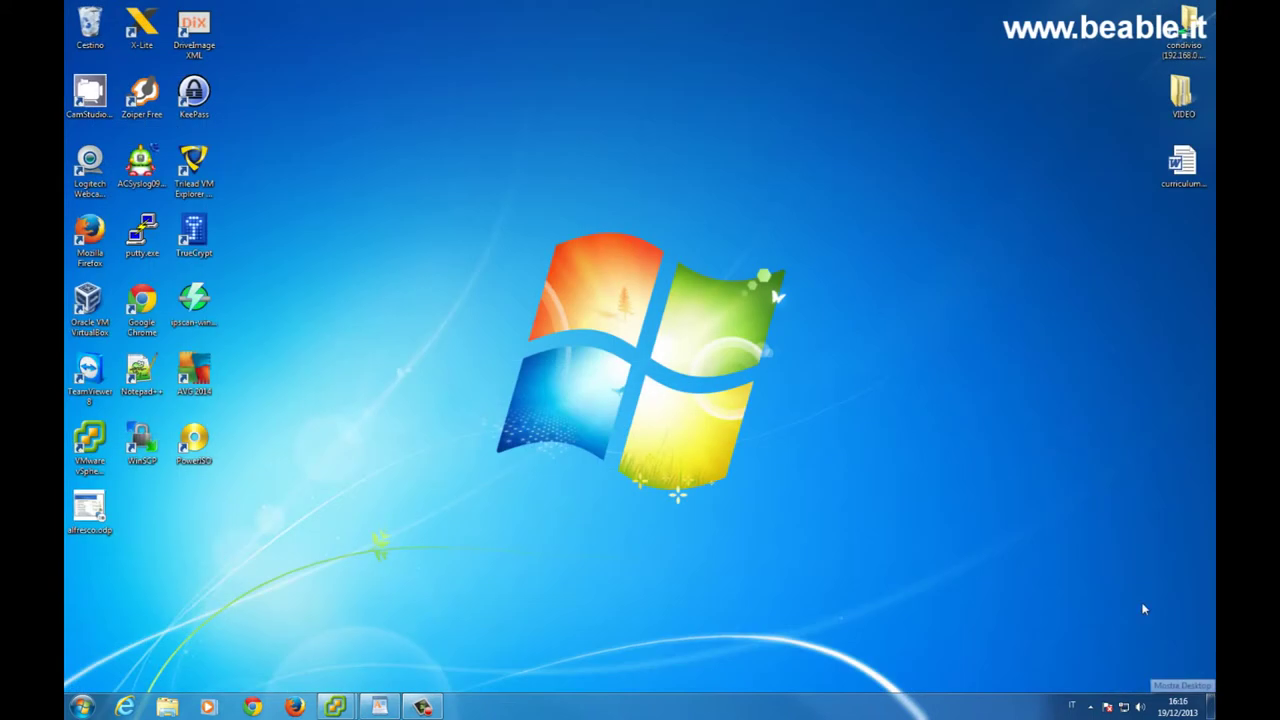
left_click(142, 232)
double_click(142, 232)
left_click(668, 370)
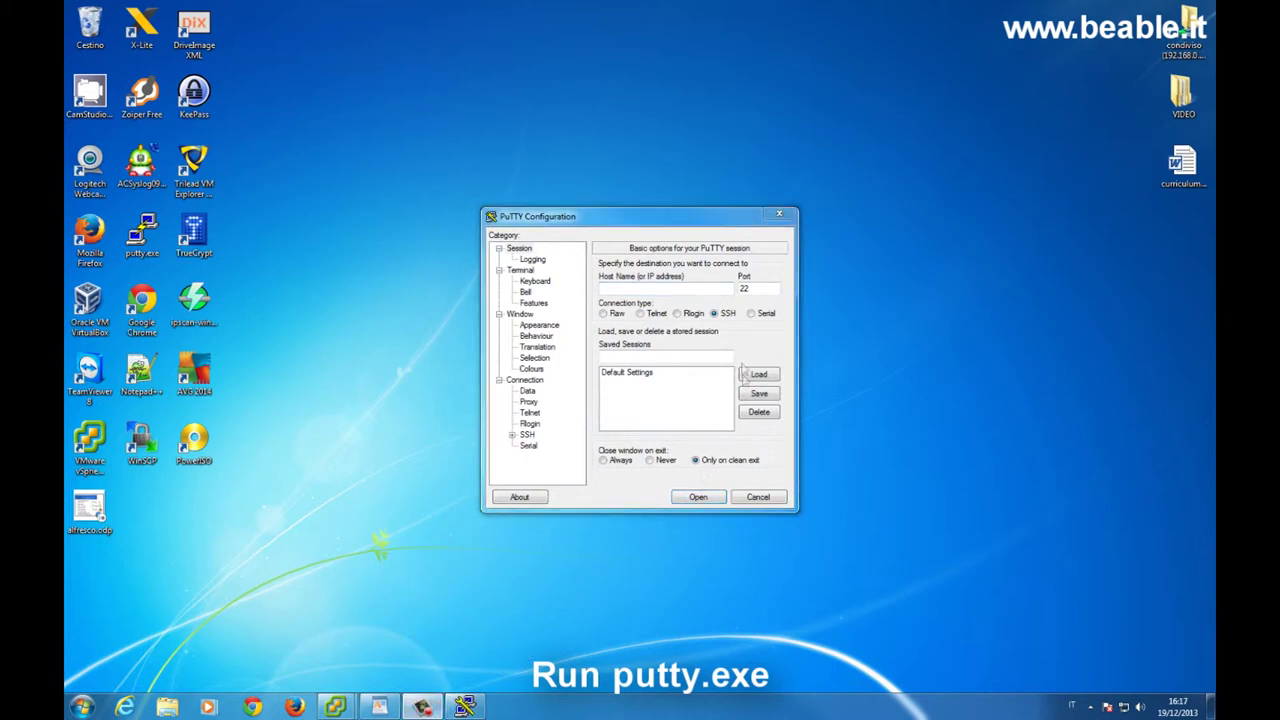
left_click(685, 289)
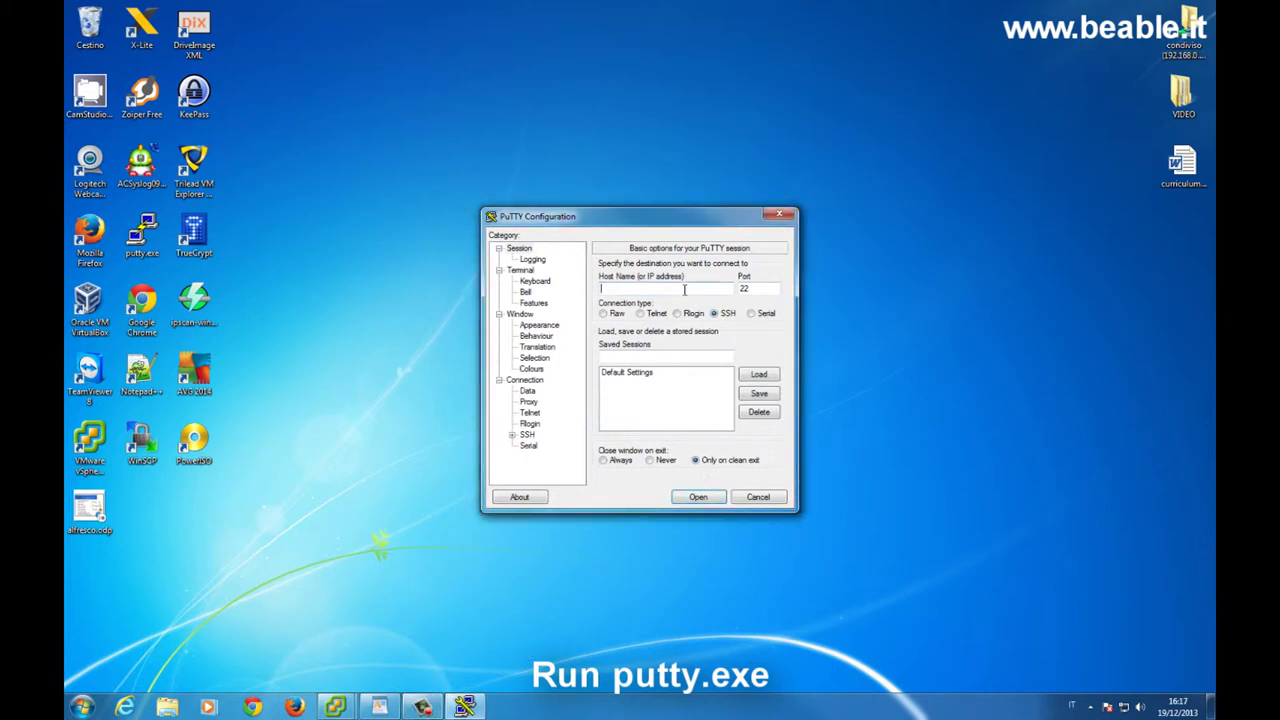
type("192.168.0.62")
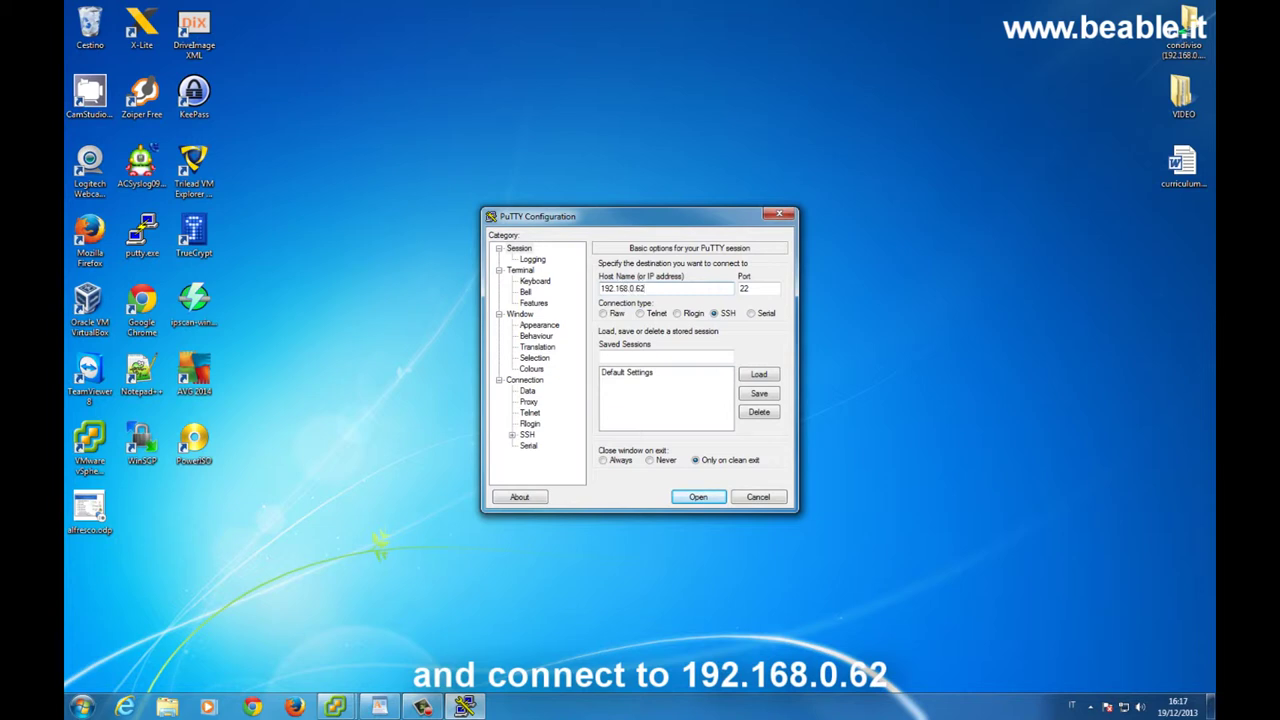
key("Return")
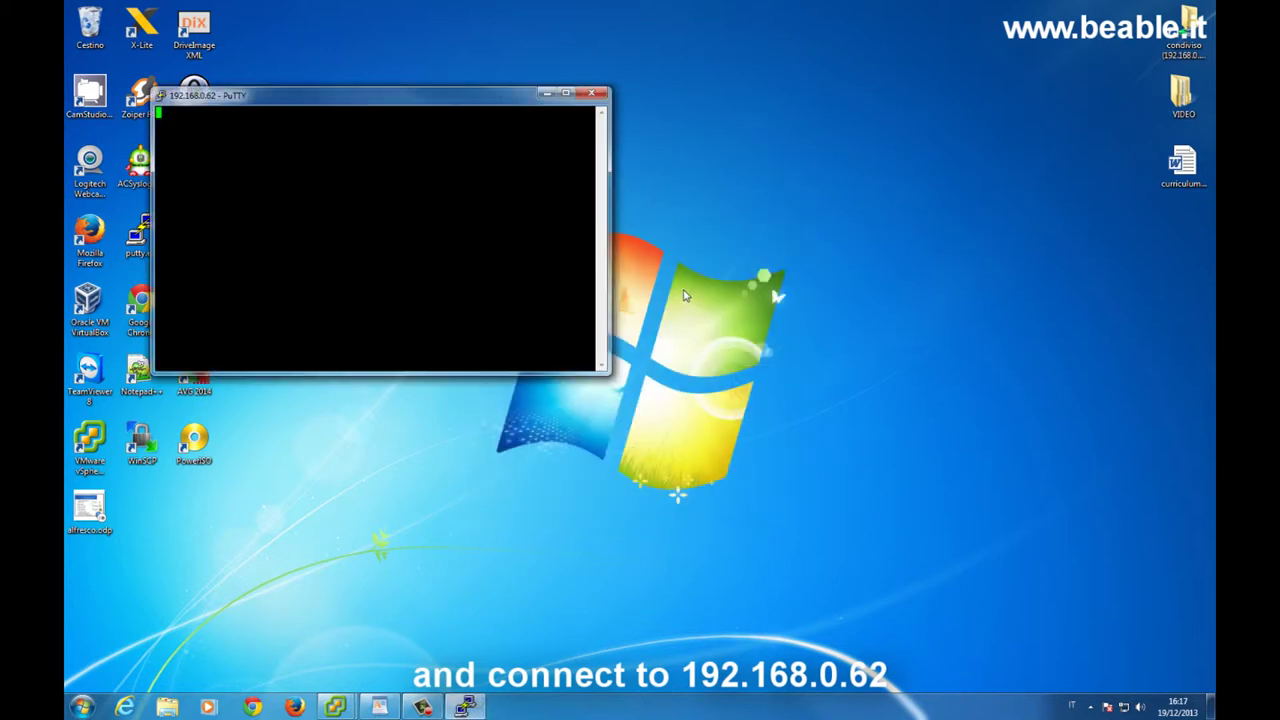
Accept the server's host key and log in as root with the root password.
key("Left")
key("Left")
key("Return")
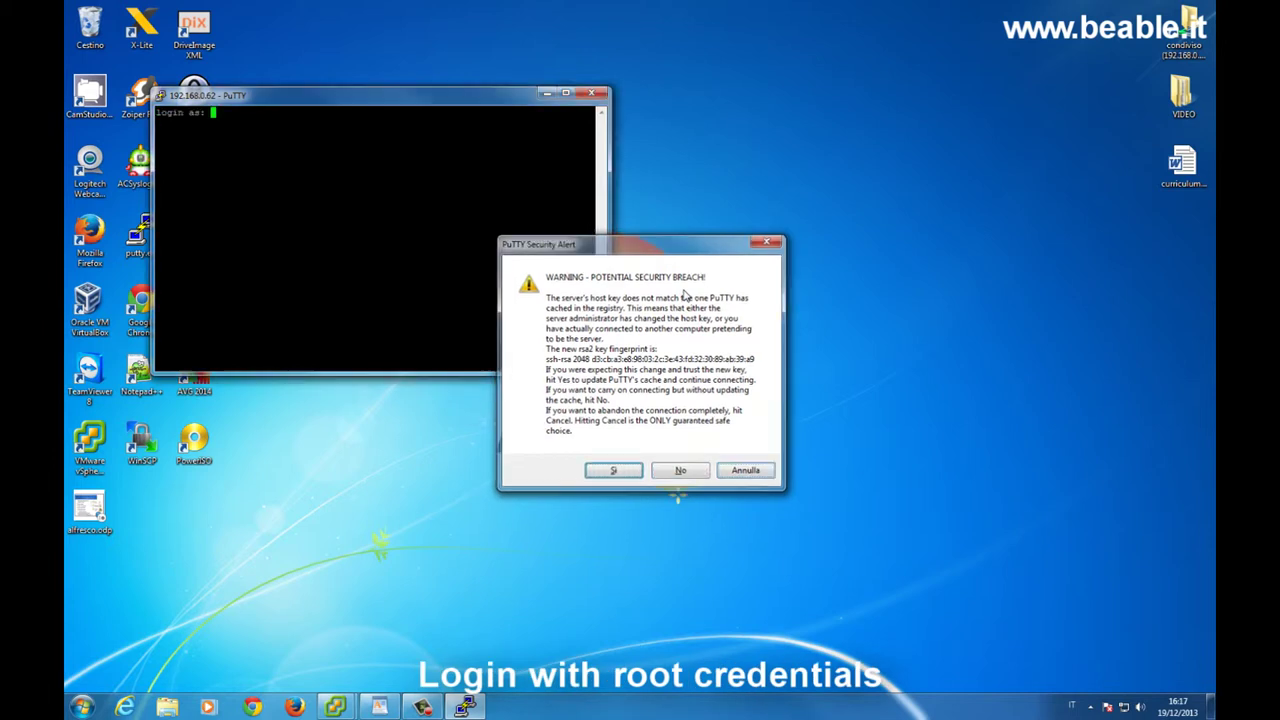
type("root")
key("Return")
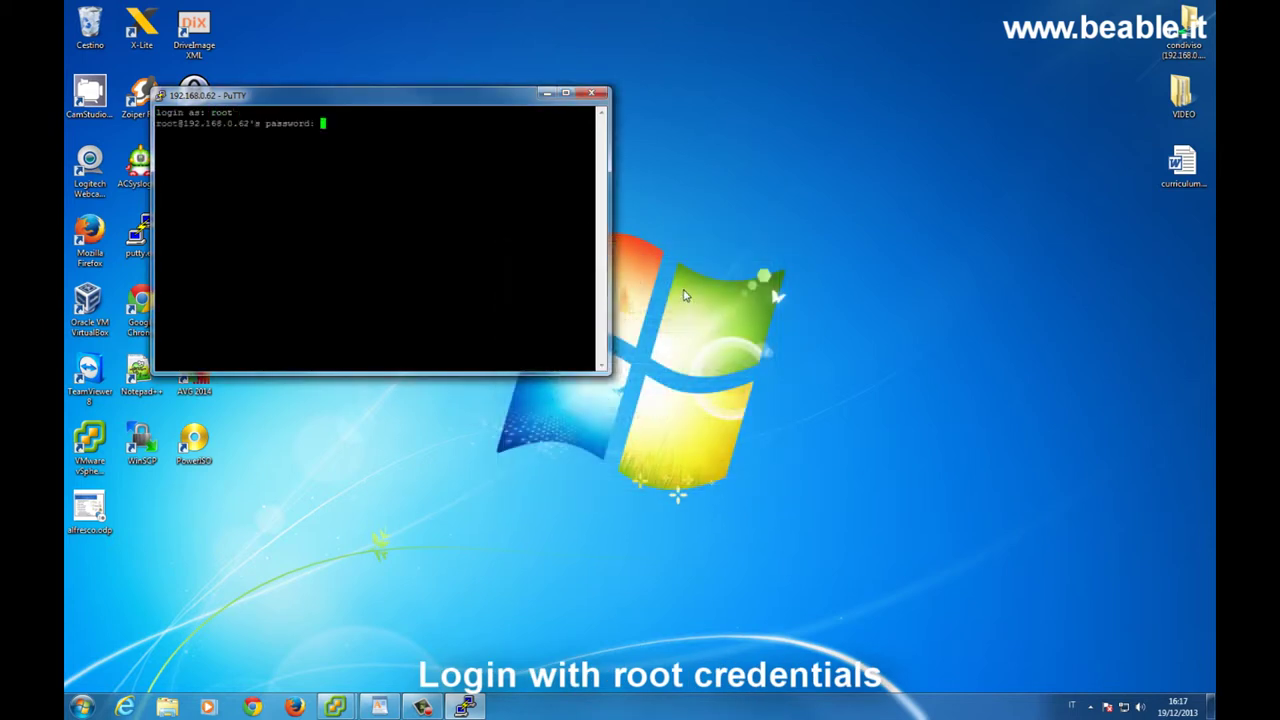
key("Return")
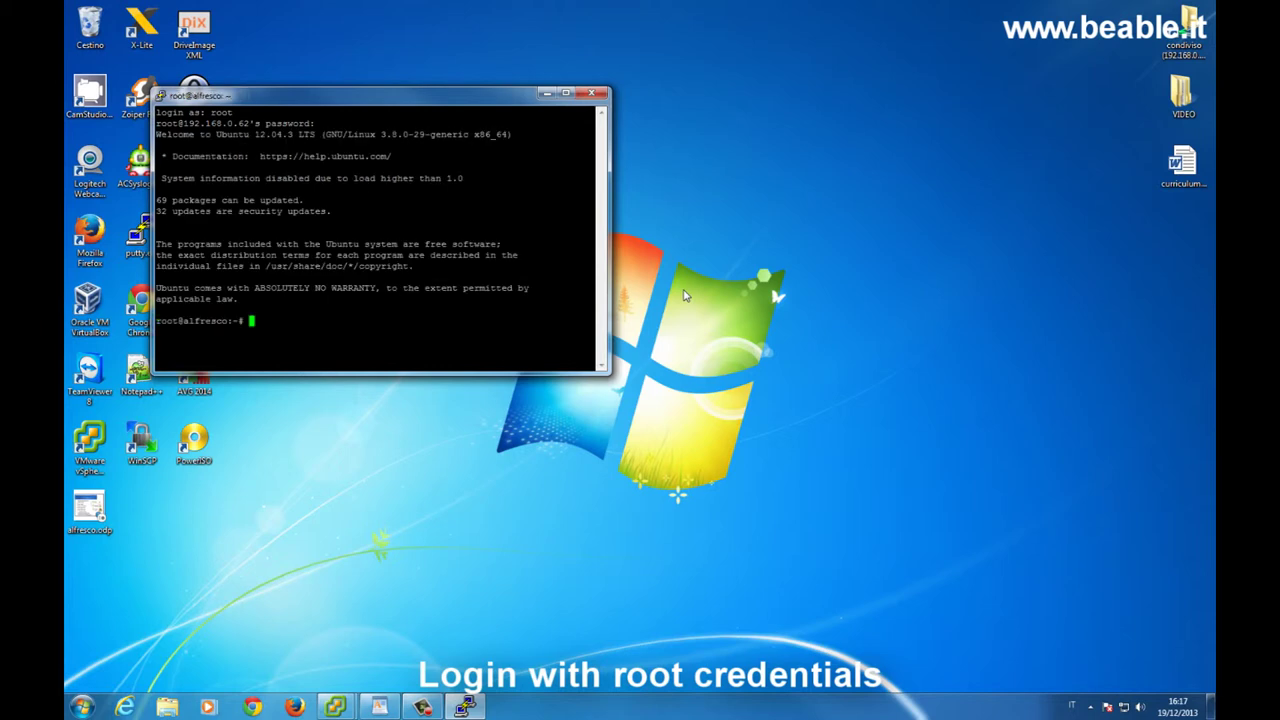
Open /etc/network/interfaces in vi and change eth0 from dhcp to static.
type("vi /etc/n")
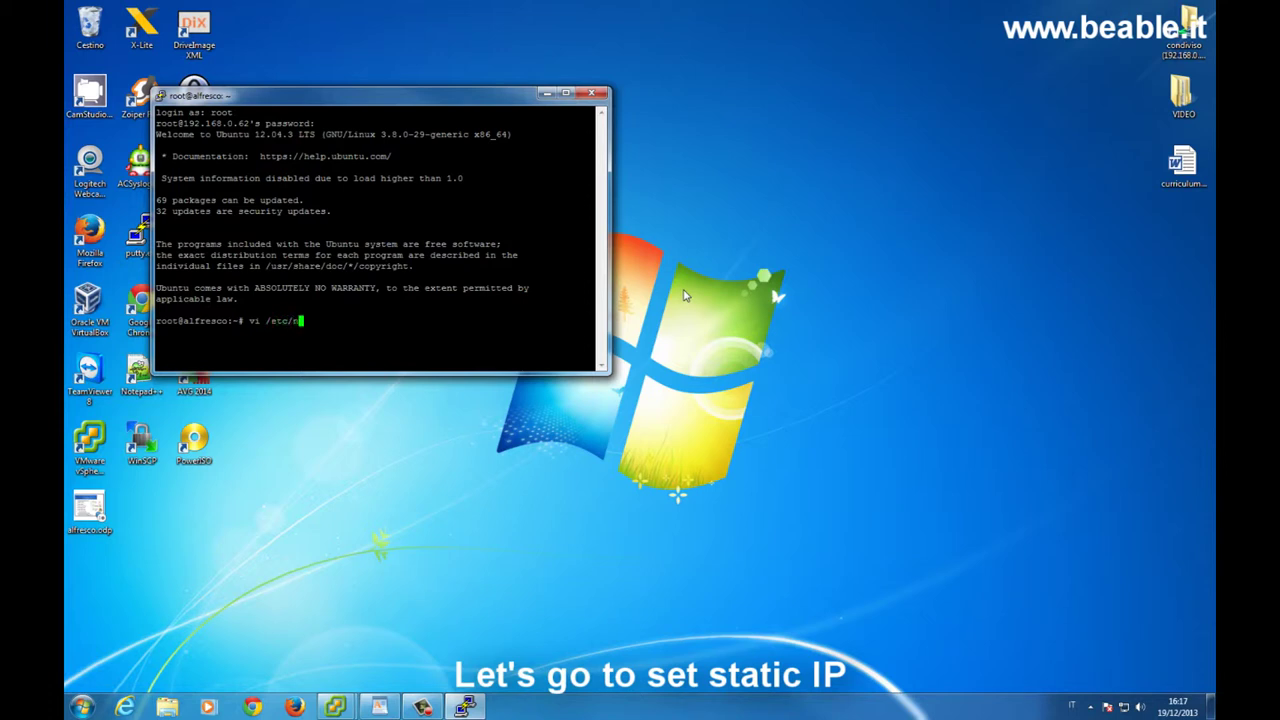
type("etwork/inte")
key("Tab")
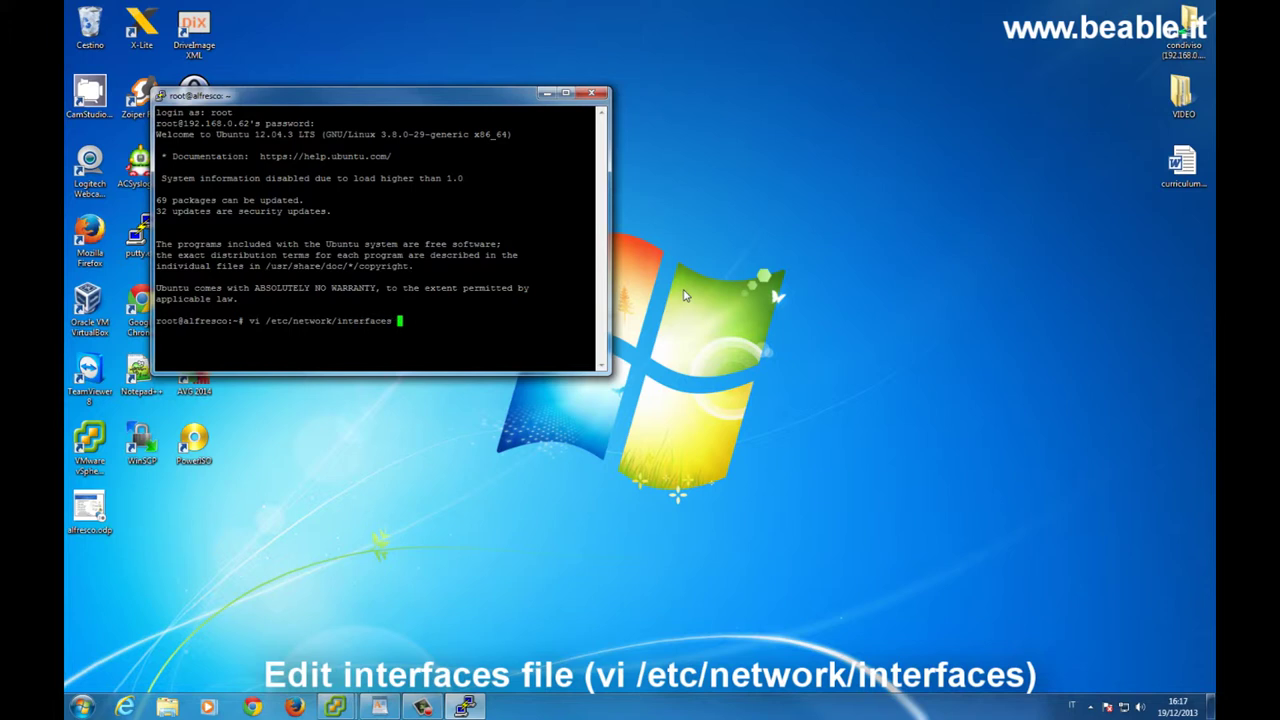
key("Return")
key("Down")
key("Down")
key("Down")
key("Down")
key("Down")
key("Down")
key("Down")
key("Down")
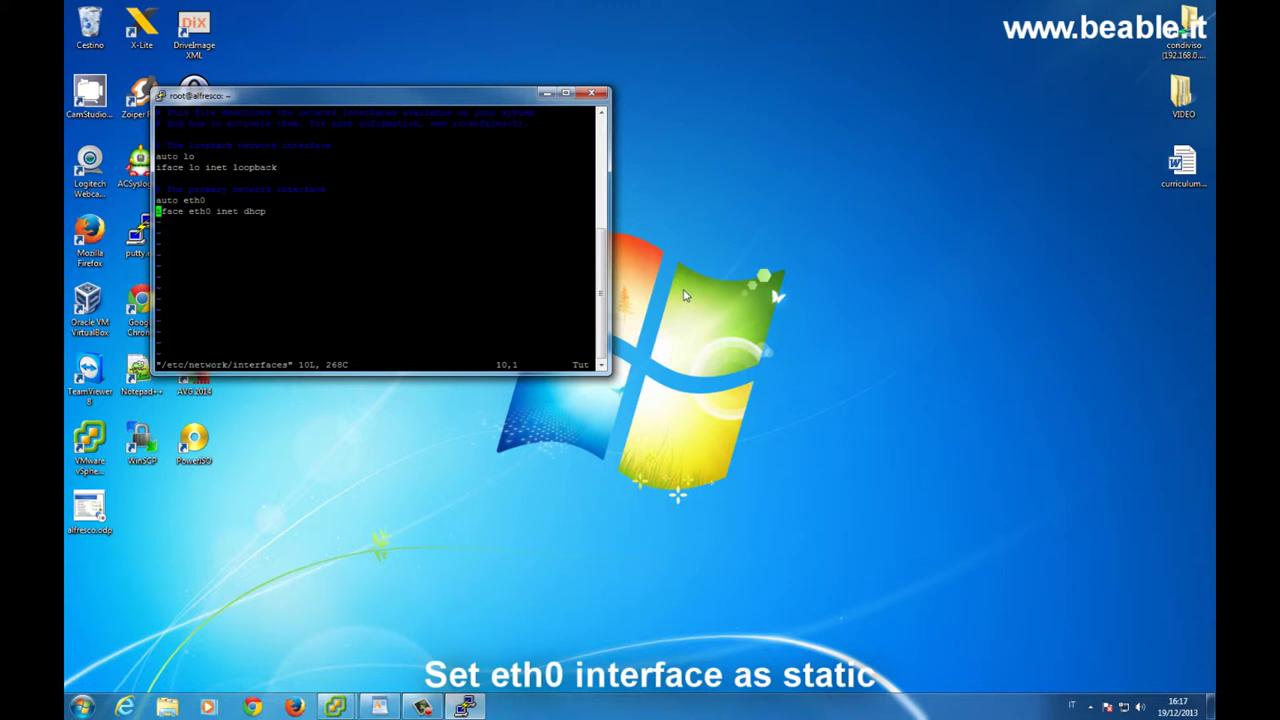
key("i")
key("Right")
key("Right")
key("Right")
key("Right")
key("Right")
key("Right")
key("Right")
key("Right")
key("Right")
key("Right")
key("Right")
key("Right")
key("Right")
key("Right")
key("Right")
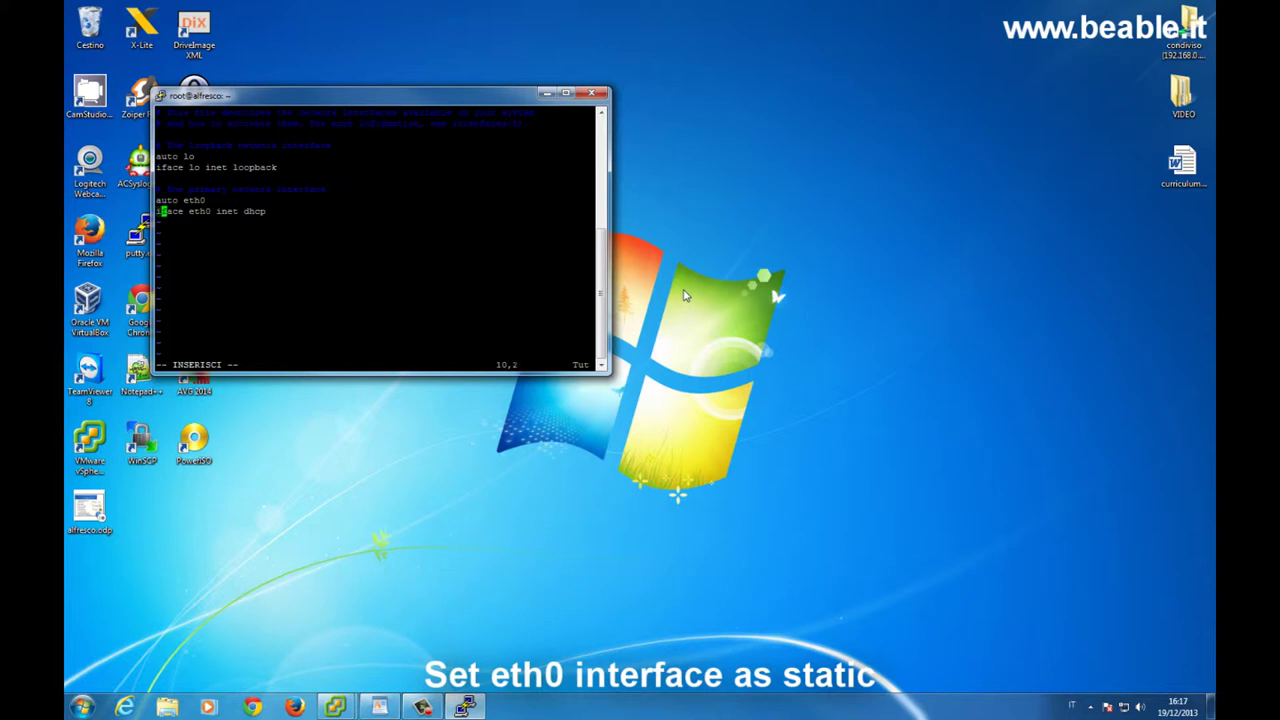
key("Right")
key("Delete")
key("Delete")
type("static")
Add address 192.168.0.62, netmask 255.255.255.0 and gateway 192.168.0.2, then save with :wq!
key("Return")
type("address 192.168.0.")
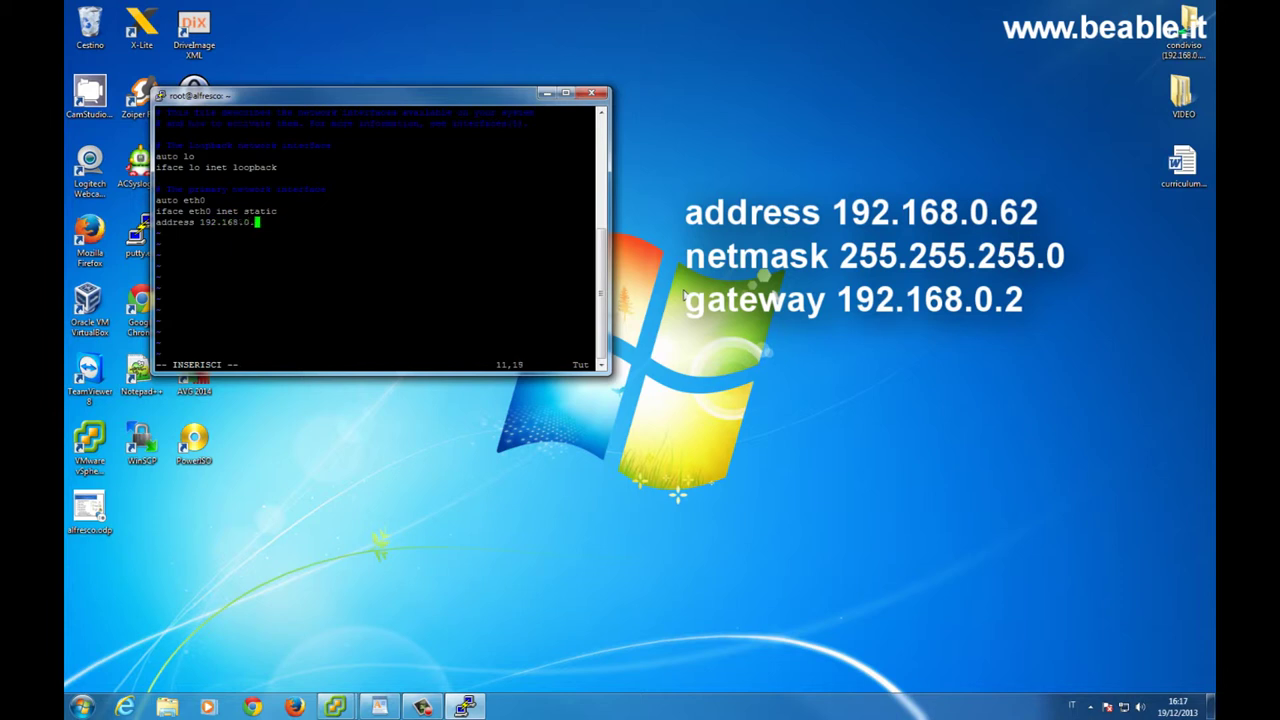
type("62")
key("Return")
type("netmask 255.255.255.0")
key("Return")
type("gateway 192.168.0.")
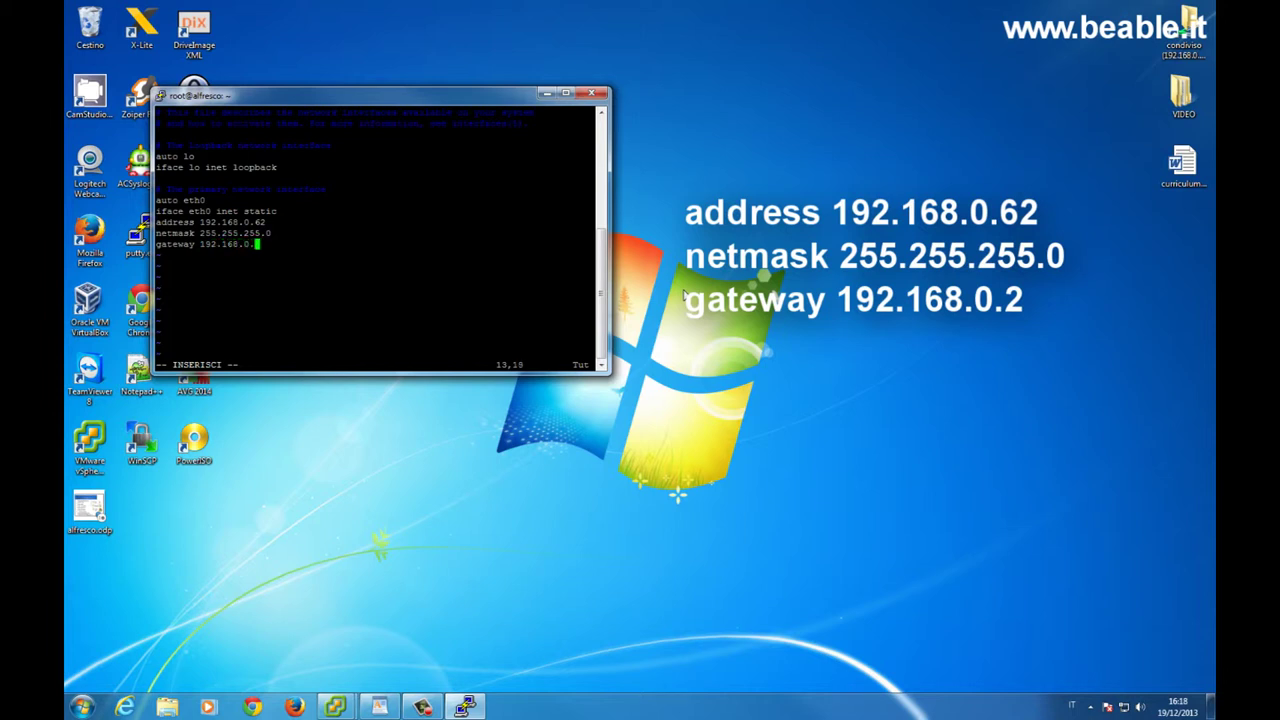
type("2")
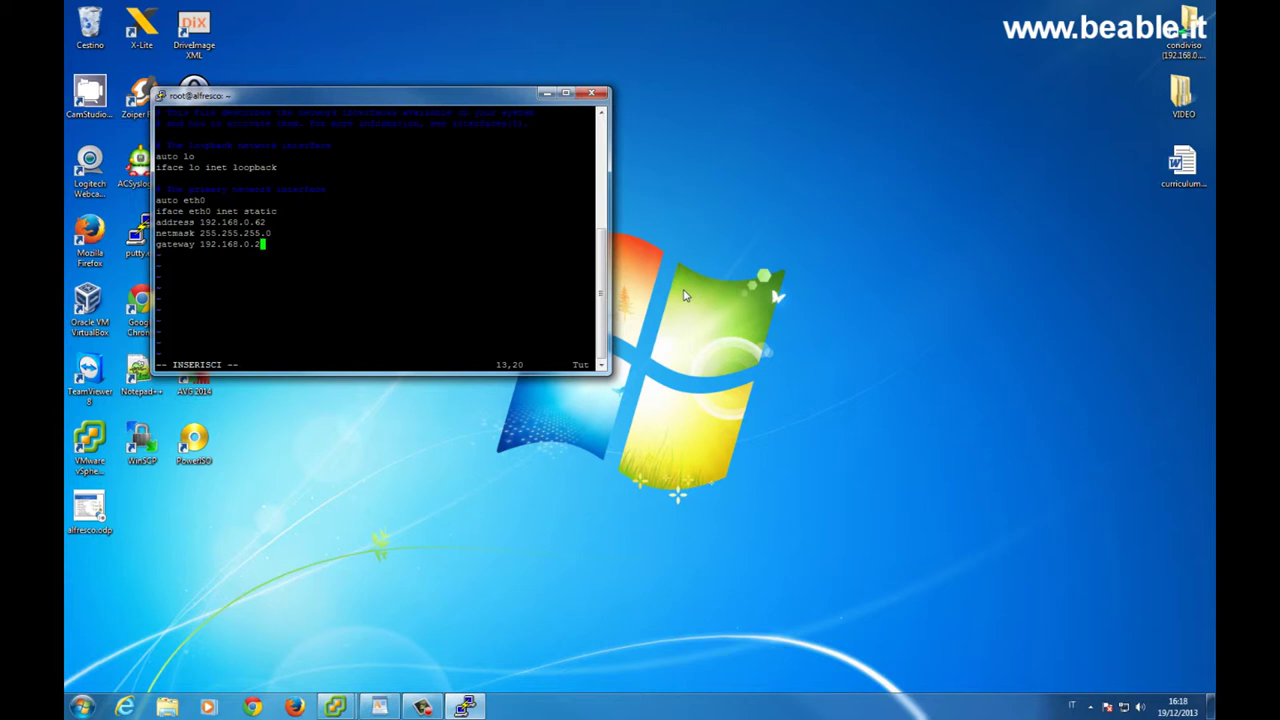
key("Escape")
type(":wq!")
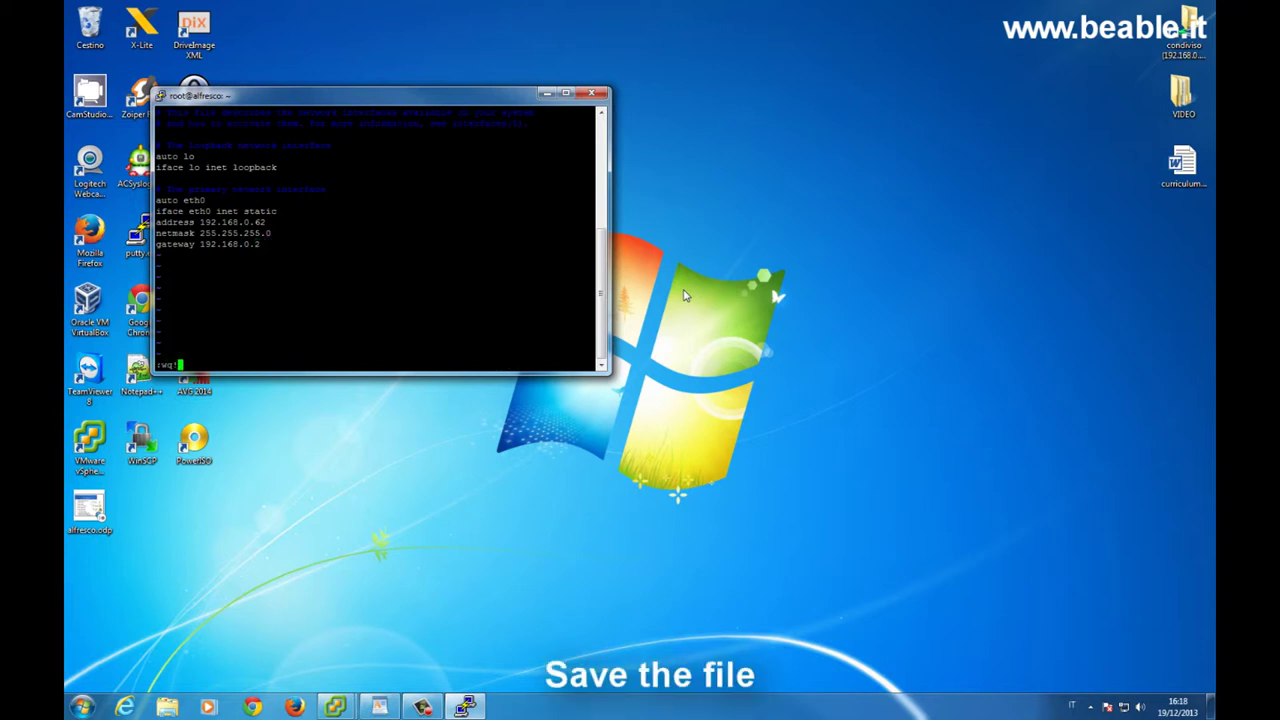
key("Return")
Inspect /etc/resolv.conf in nano and exit without changes.
type("nano ")
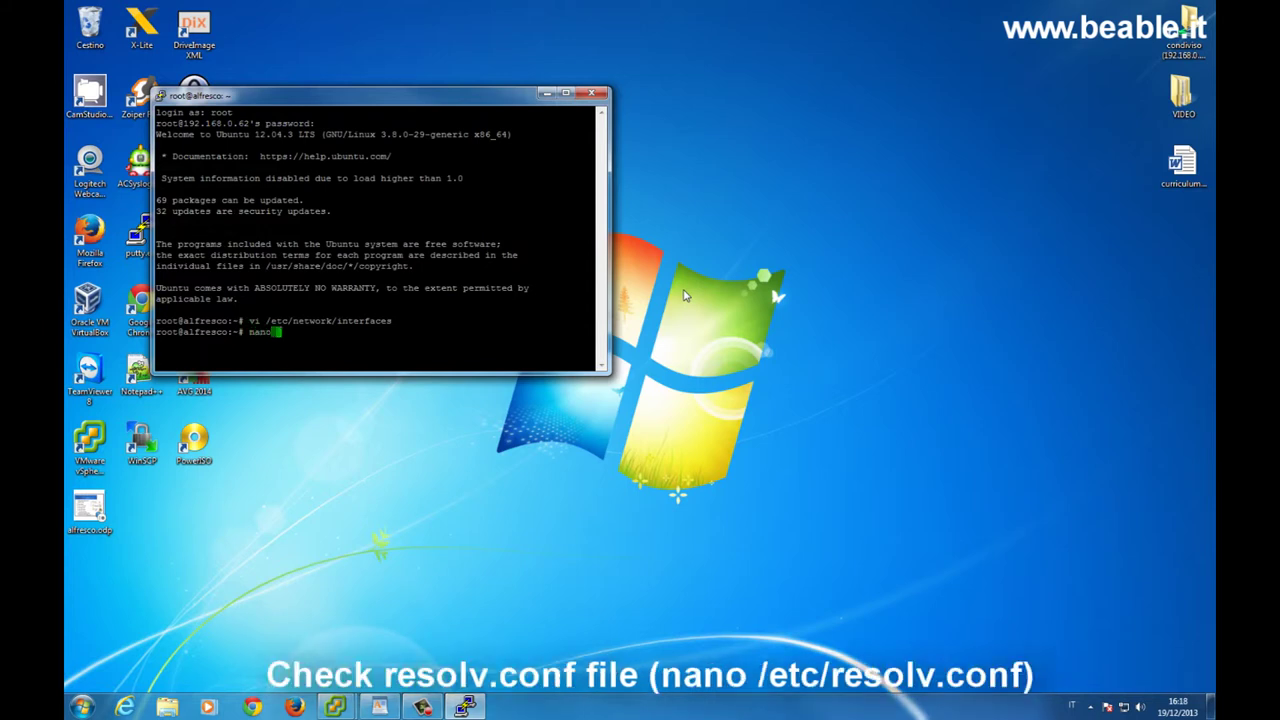
type("/etc/resolv.conf")
key("Return")
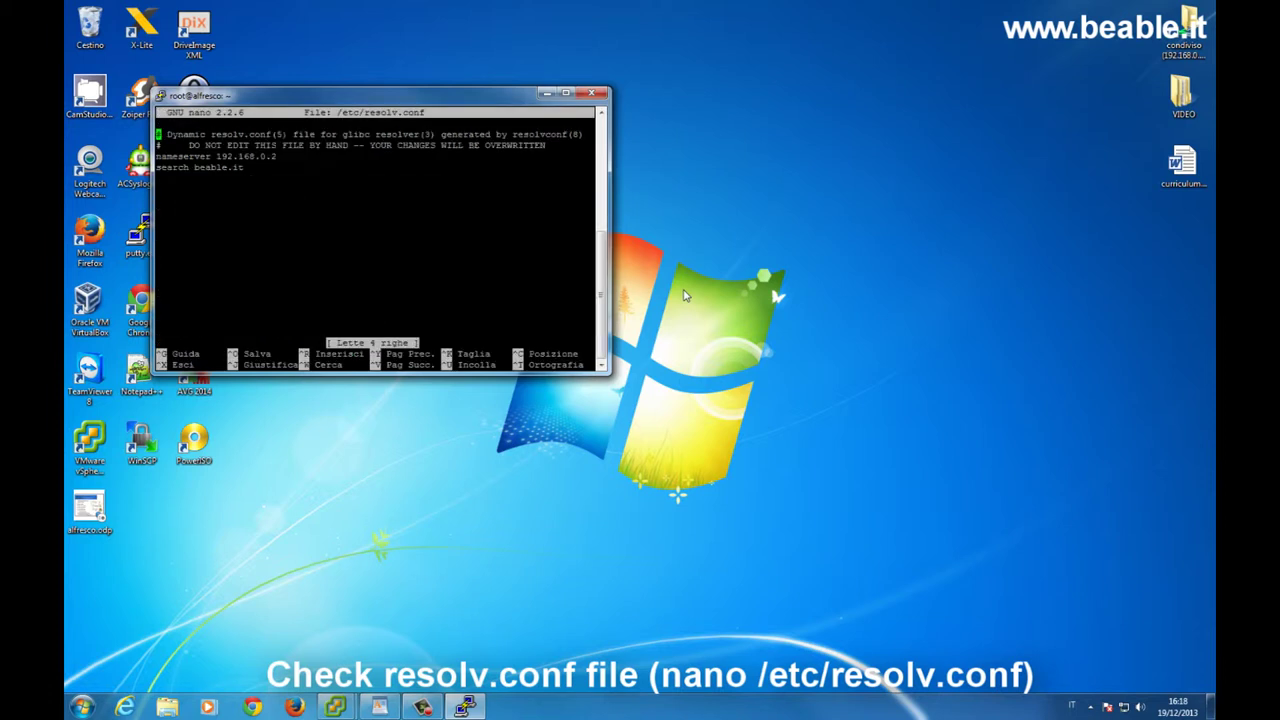
key("Down")
key("Down")
key("Down")
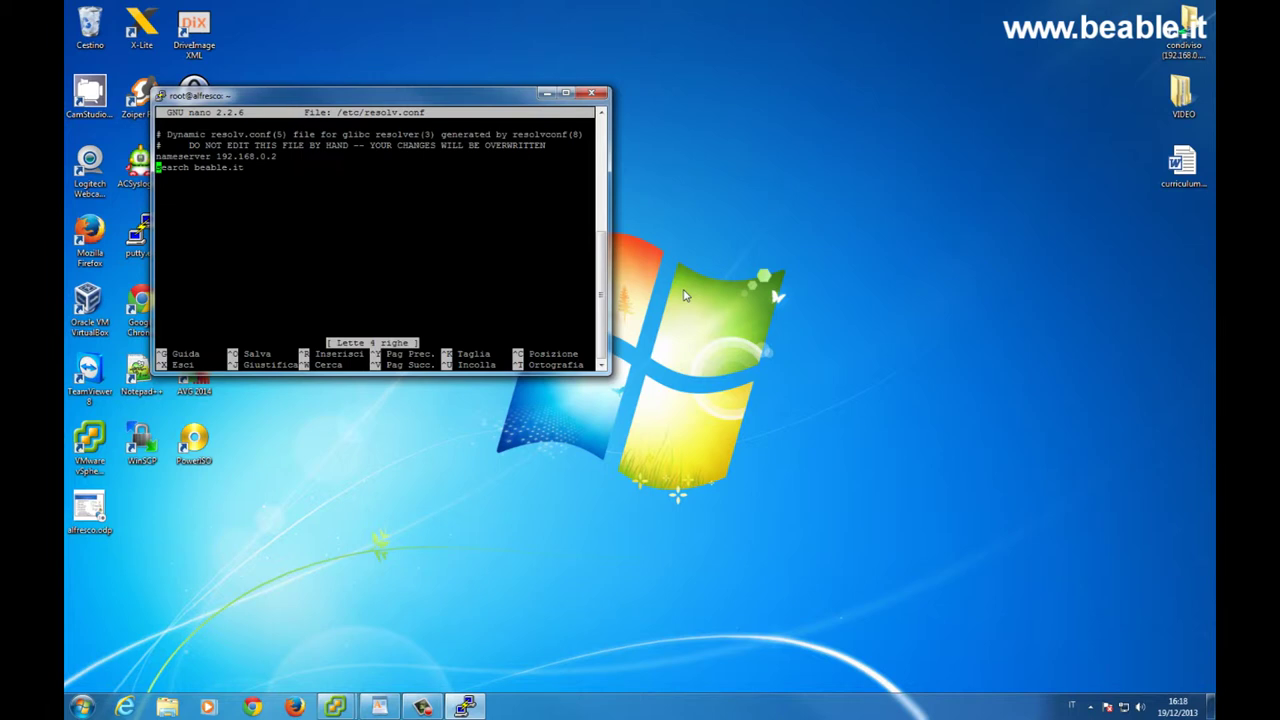
key("ctrl+x")
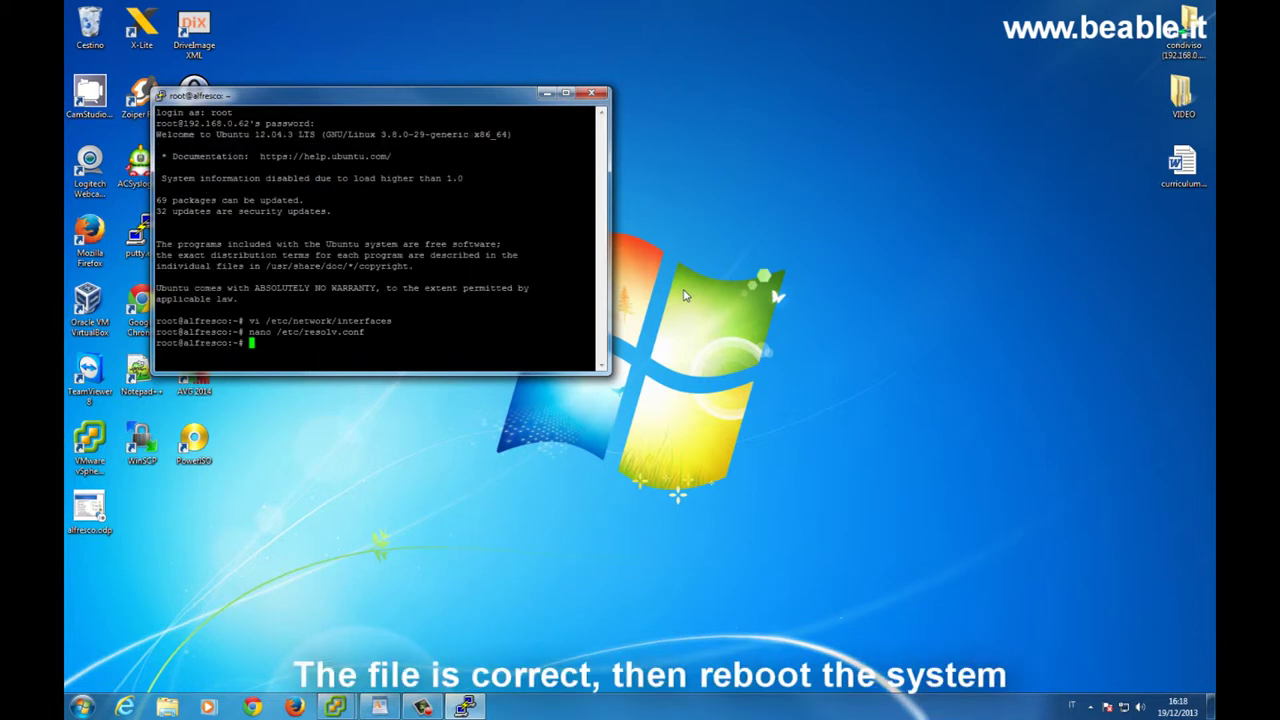
Reboot the server and dismiss PuTTY's closed-connection error.
type("erboot")
key("BackSpace")
key("BackSpace")
key("BackSpace")
key("BackSpace")
key("BackSpace")
key("BackSpace")
type("reboot")
key("Return")
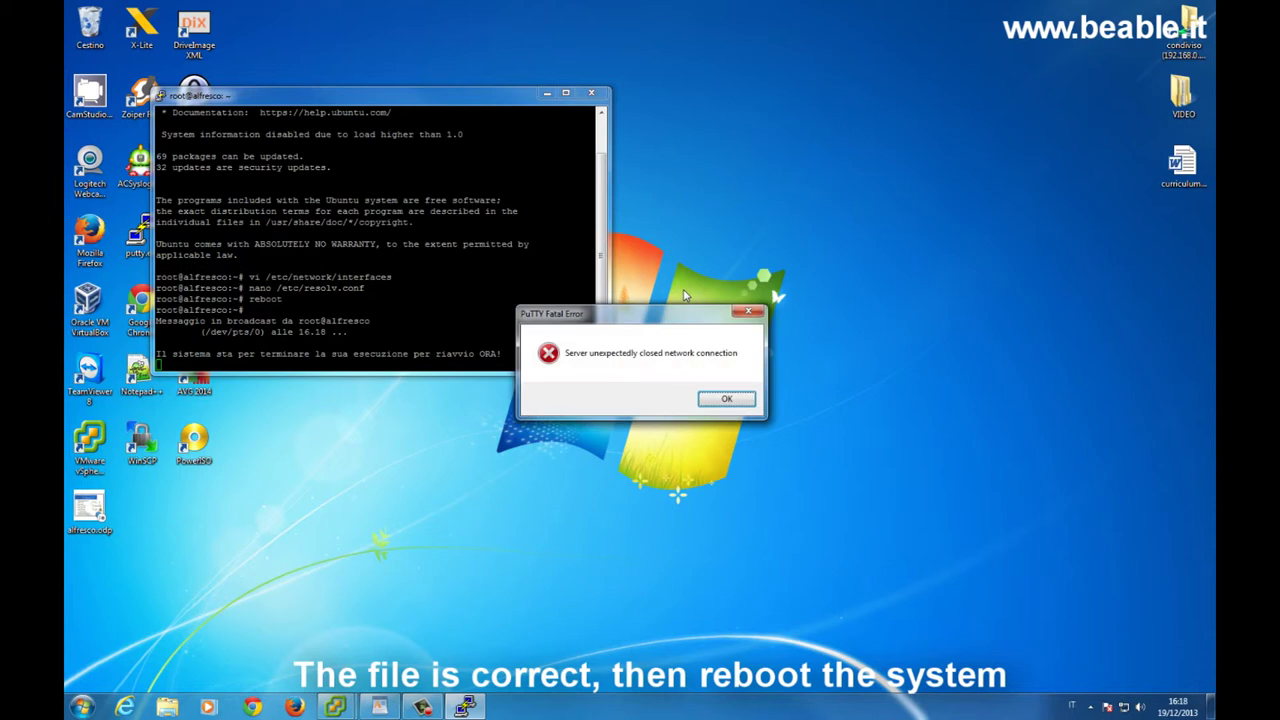
left_click(733, 403)
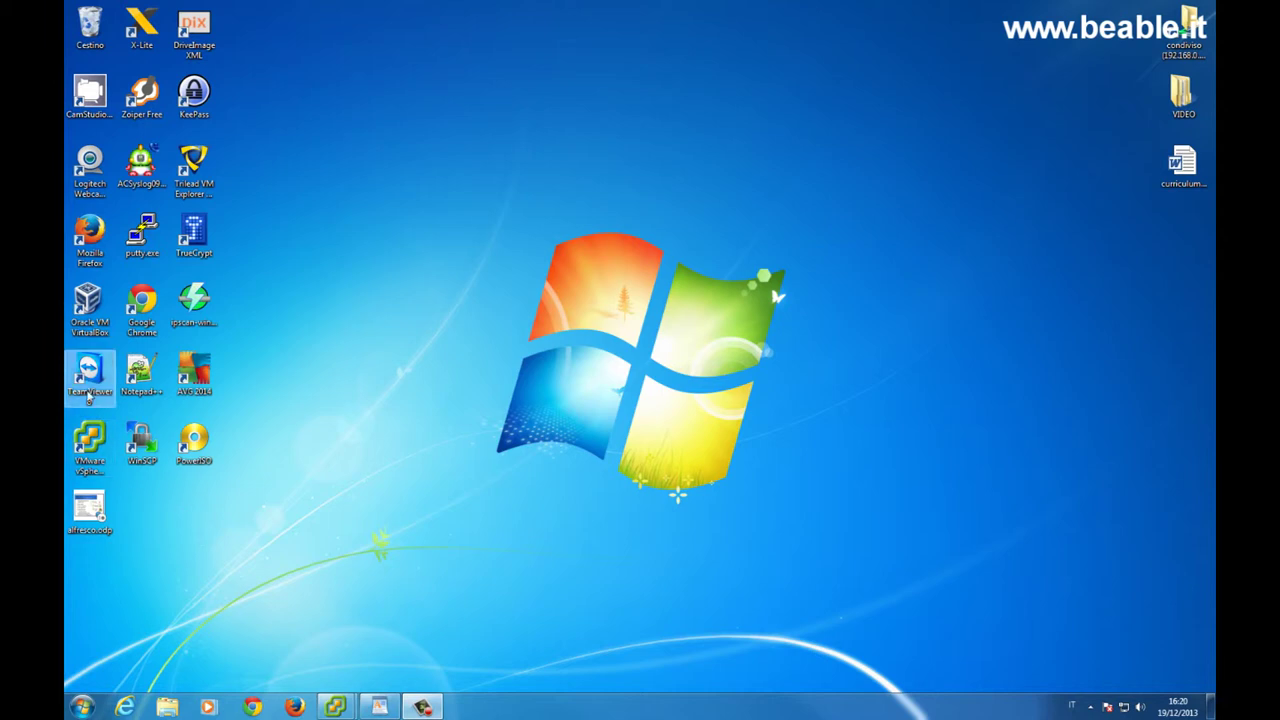
double_click(142, 232)
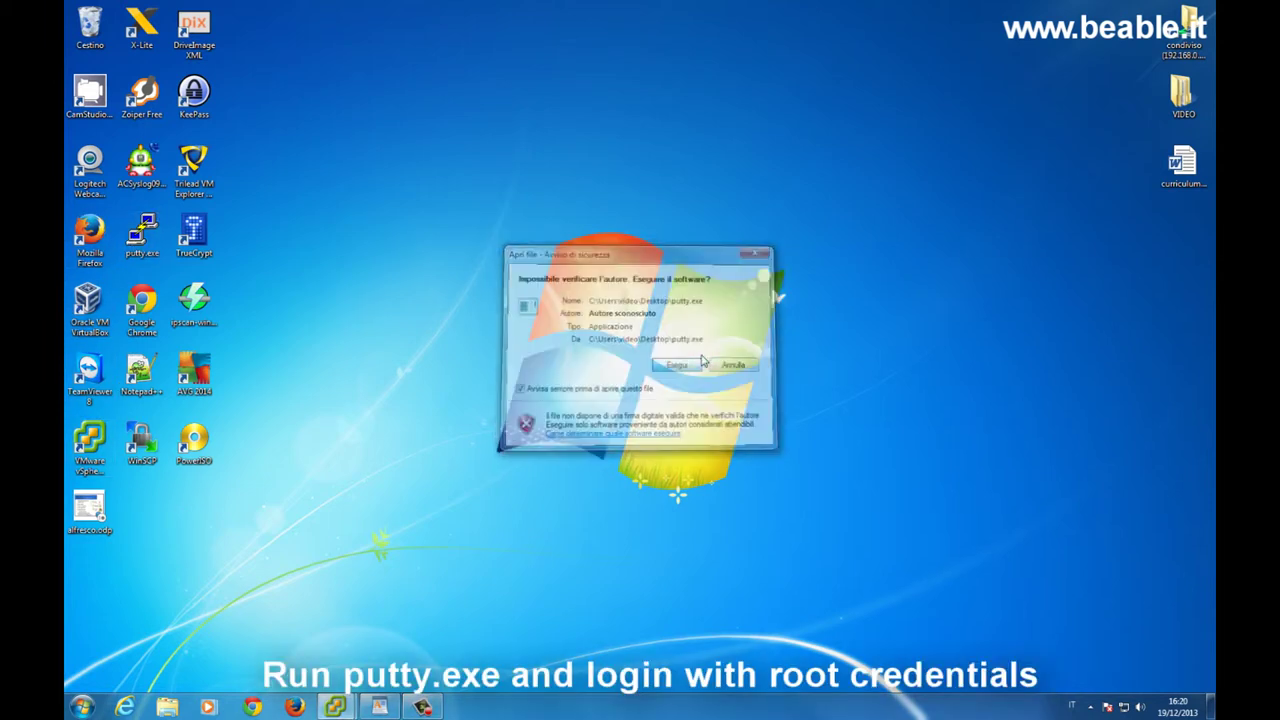
left_click(700, 364)
type("192.168.0.62")
key("Return")
type("root")
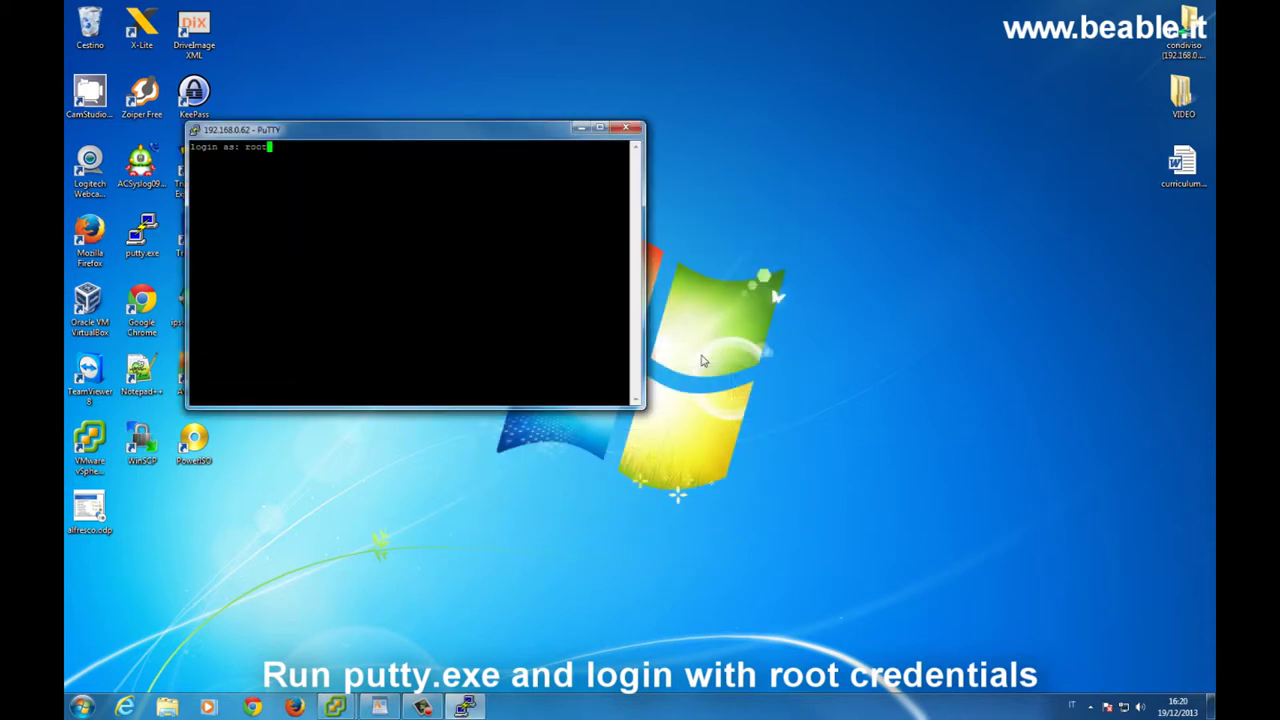
key("Return")
key("Return")
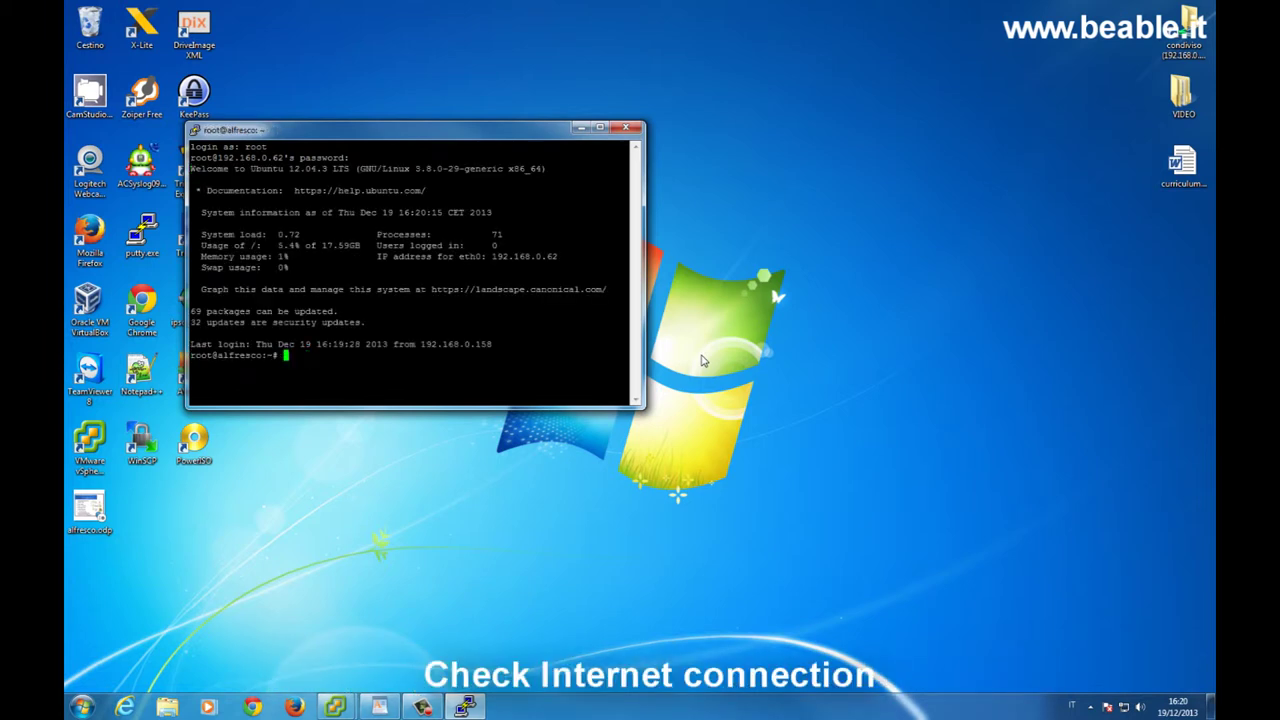
type("ping ww.")
type(".libero.it")
key("Return")
Add 'nameserver 192.168.0.2' to /etc/resolv.conf in nano and save the file.
type("nano /etc/resolv.conf")
key("Return")
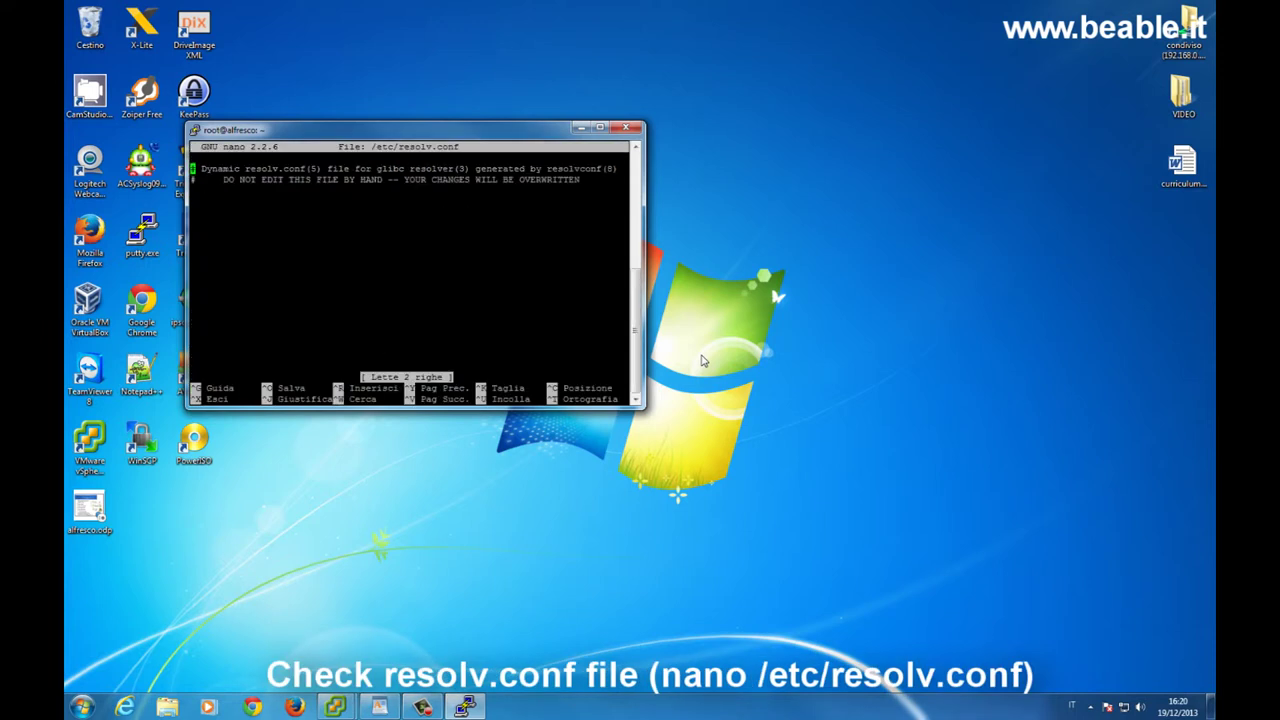
key("Down")
key("Down")
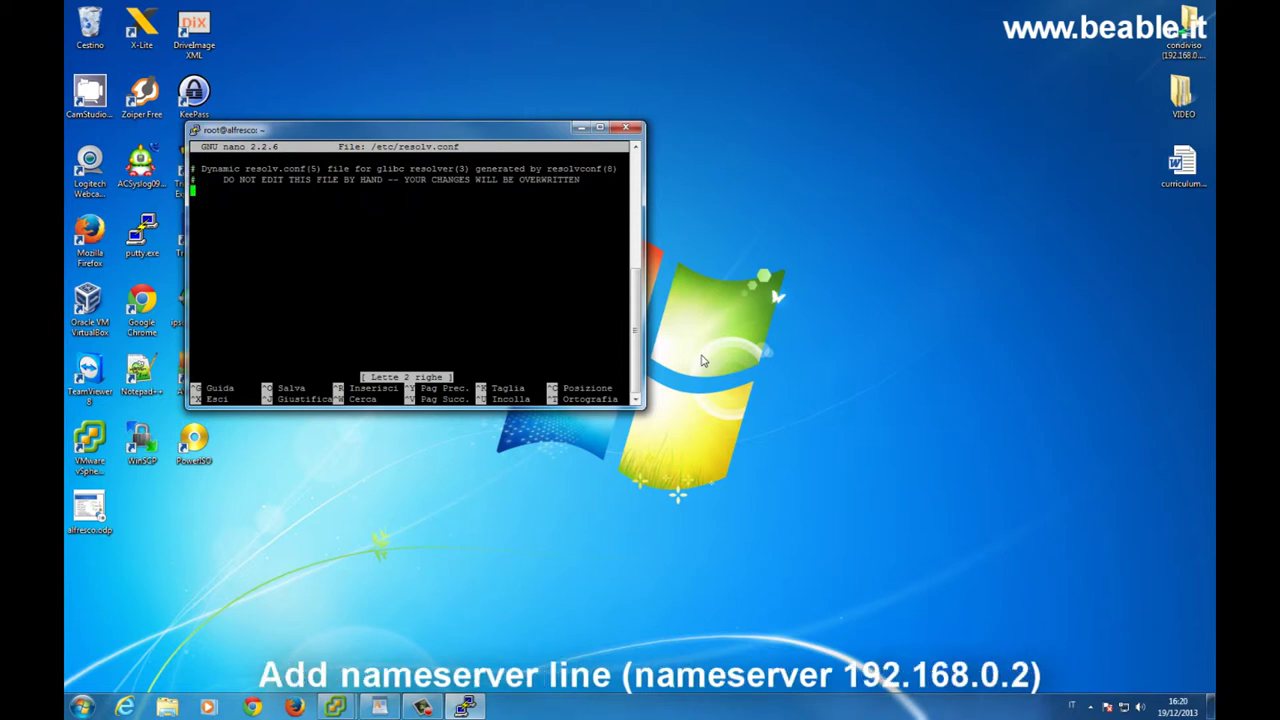
type("nameserver 192.16")
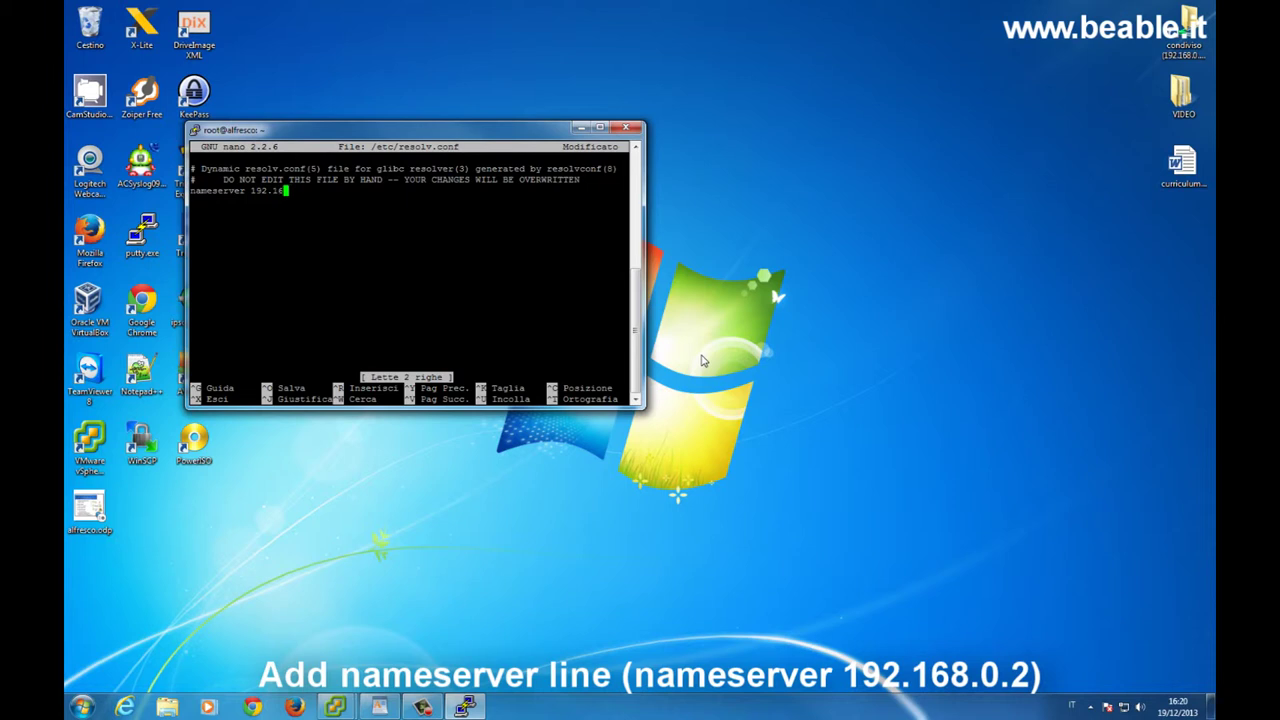
type("8.0.2")
key("ctrl+x")
key("s")
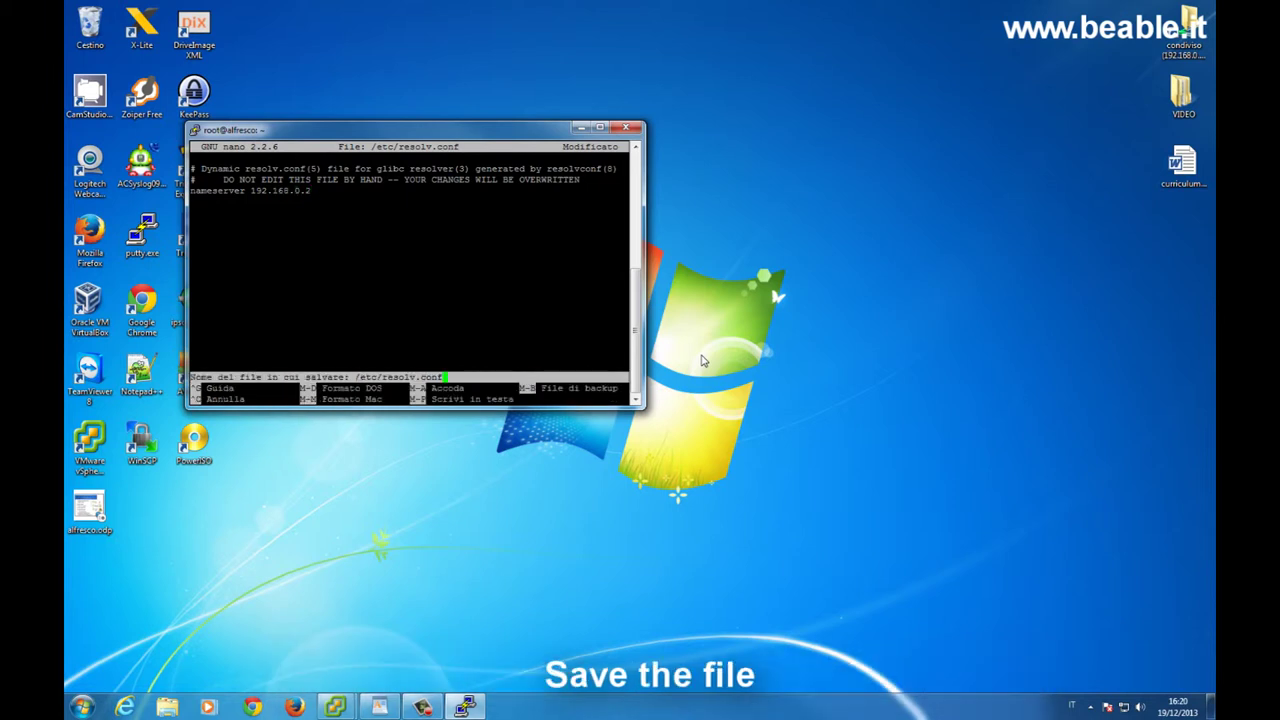
key("Return")
key("Up")
key("Up")
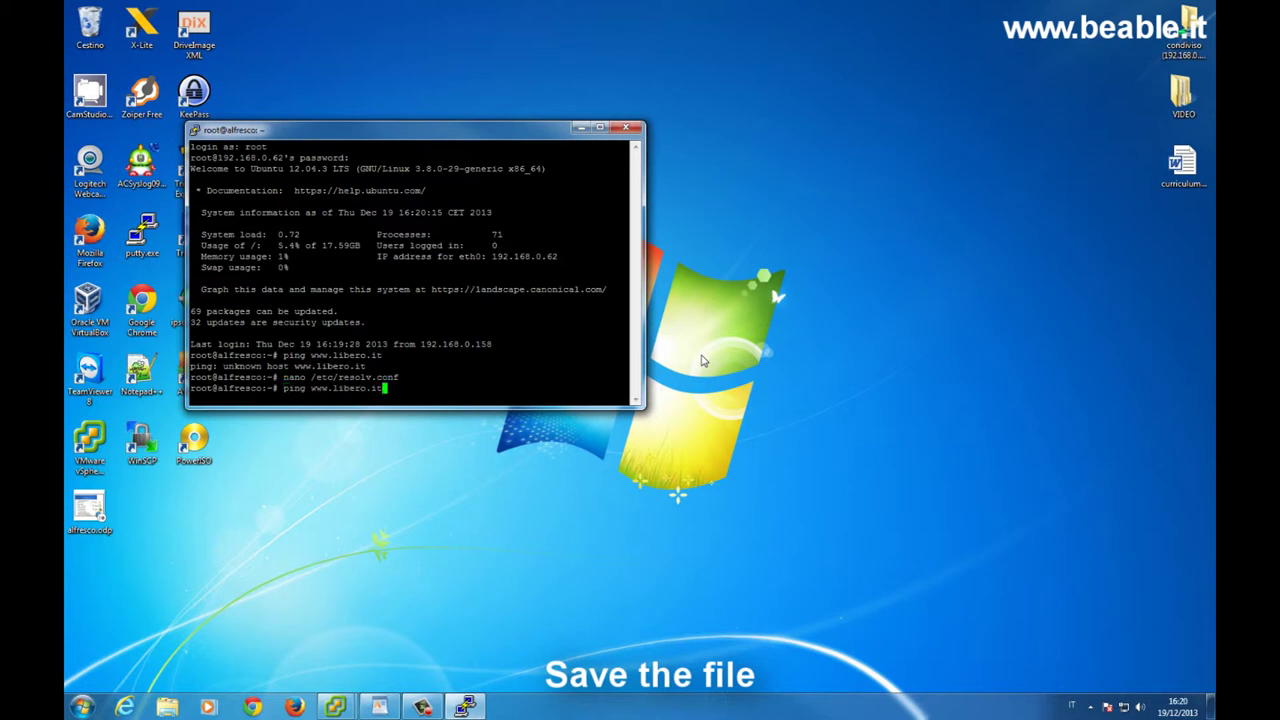
key("Return")
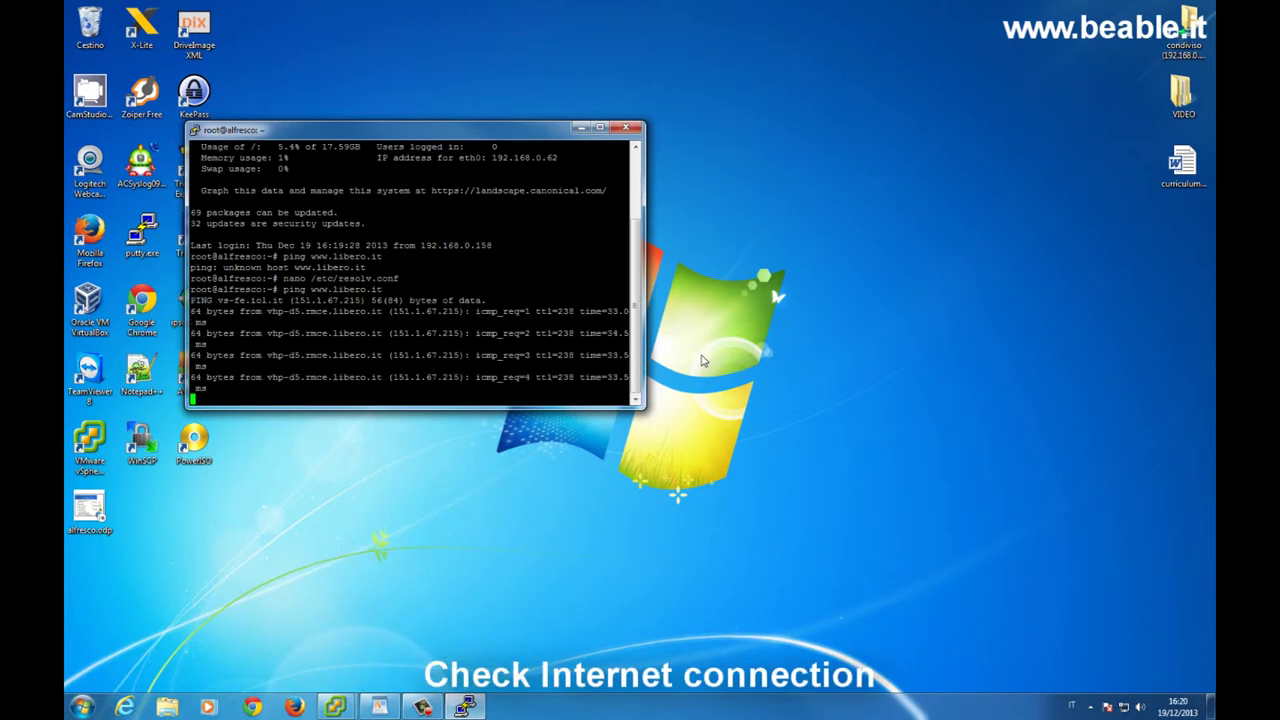
key("ctrl+c")
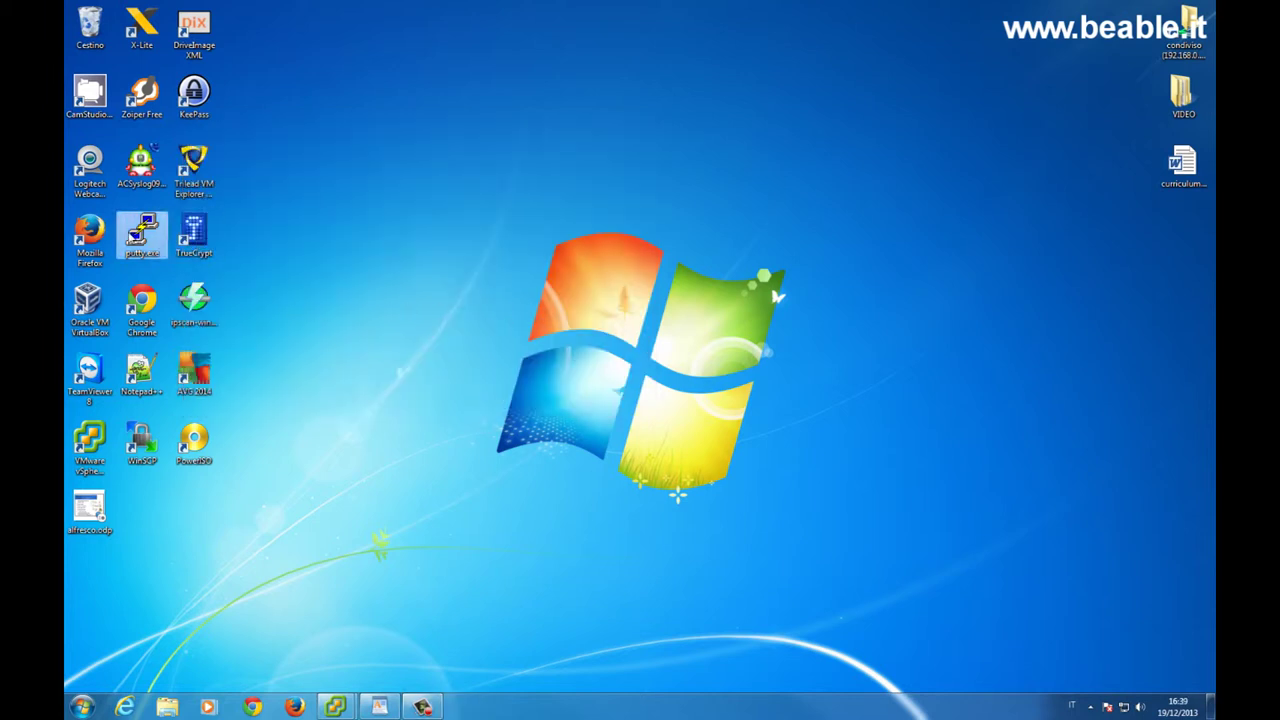
Start a new PuTTY session to 192.168.0.62, maximize it, and log in as root.
double_click(142, 232)
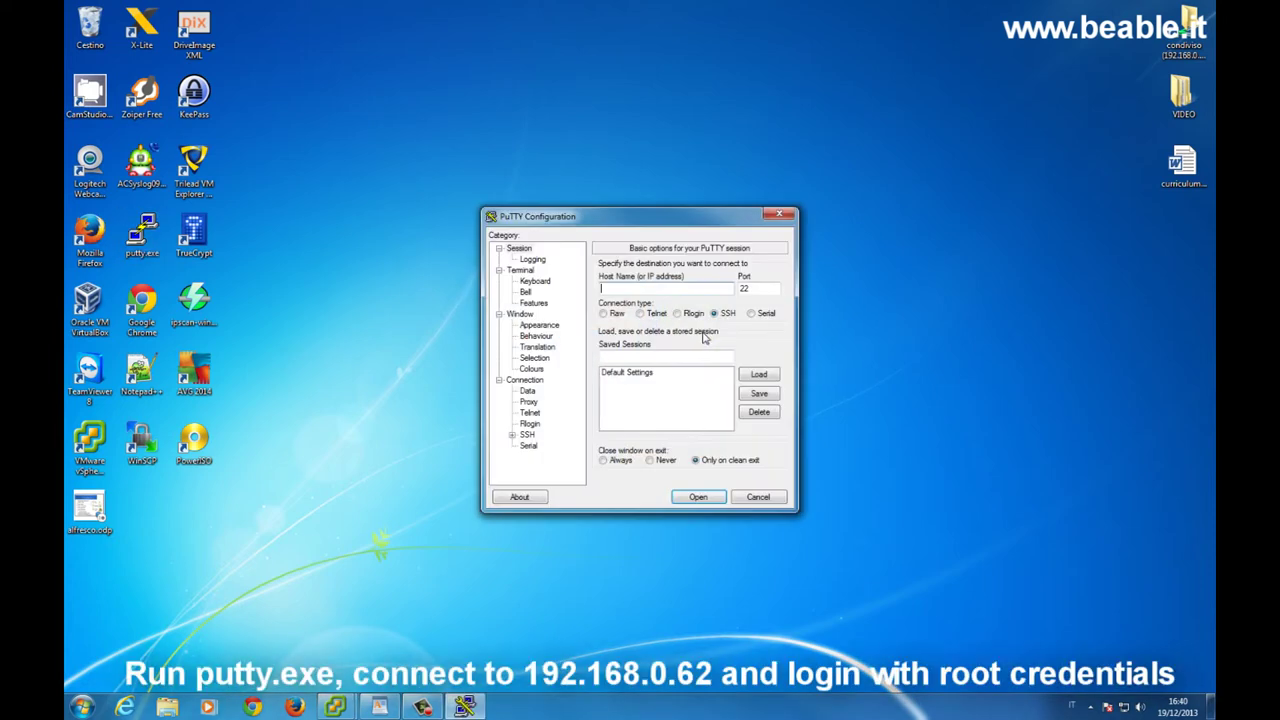
type("192.168.0.62")
key("Return")
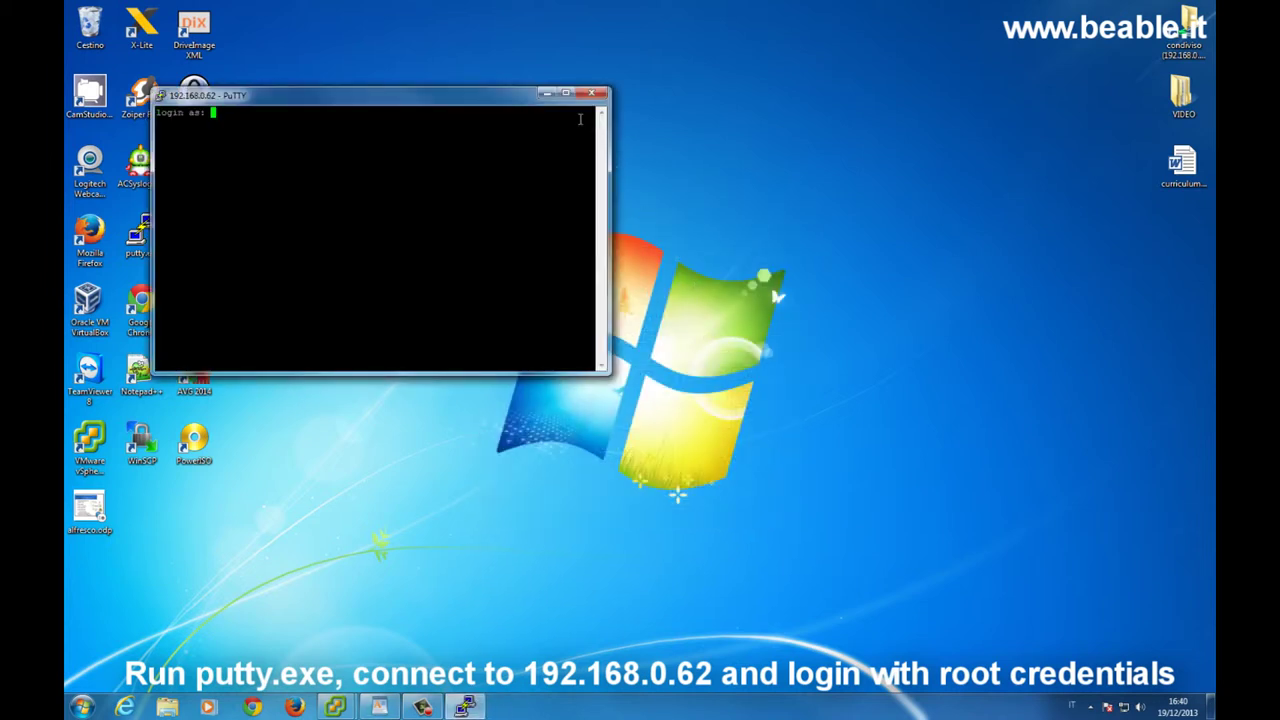
left_click(566, 93)
type("root")
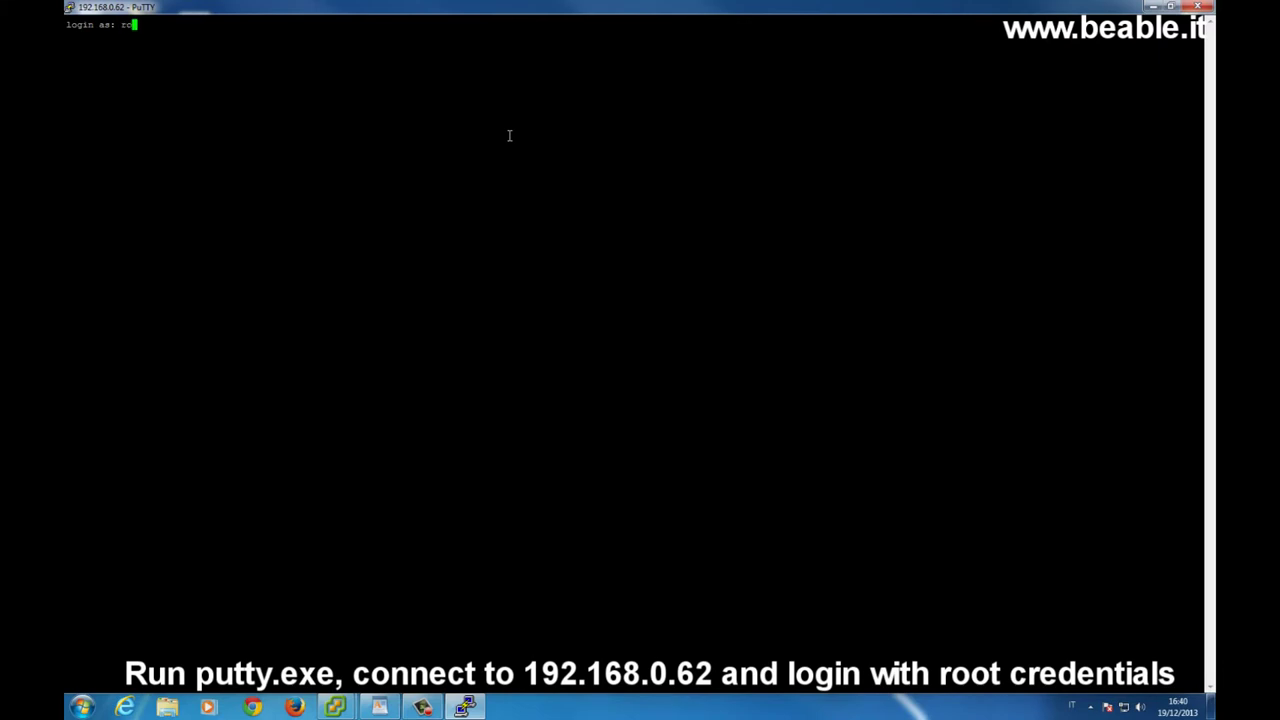
key("Return")
key("Return")
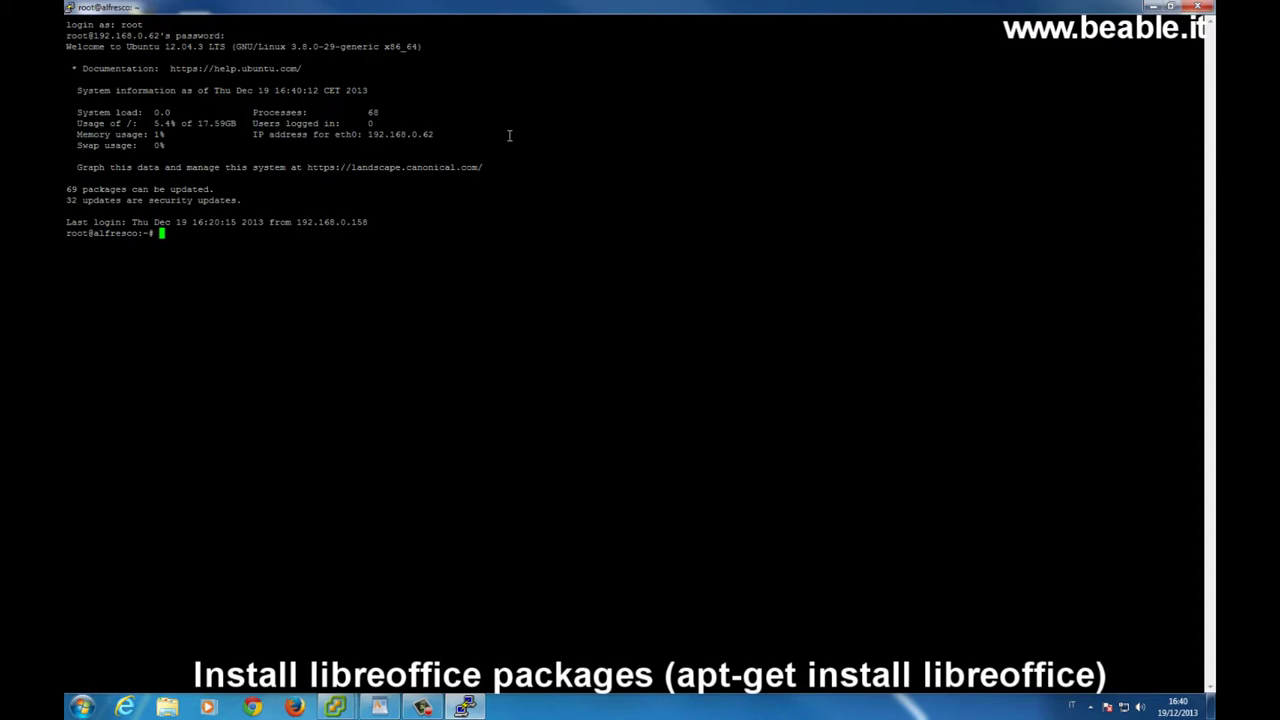
Run apt-get install libreoffice and answer S to confirm the download.
type("apt-get install libreoffice")
key("Return")
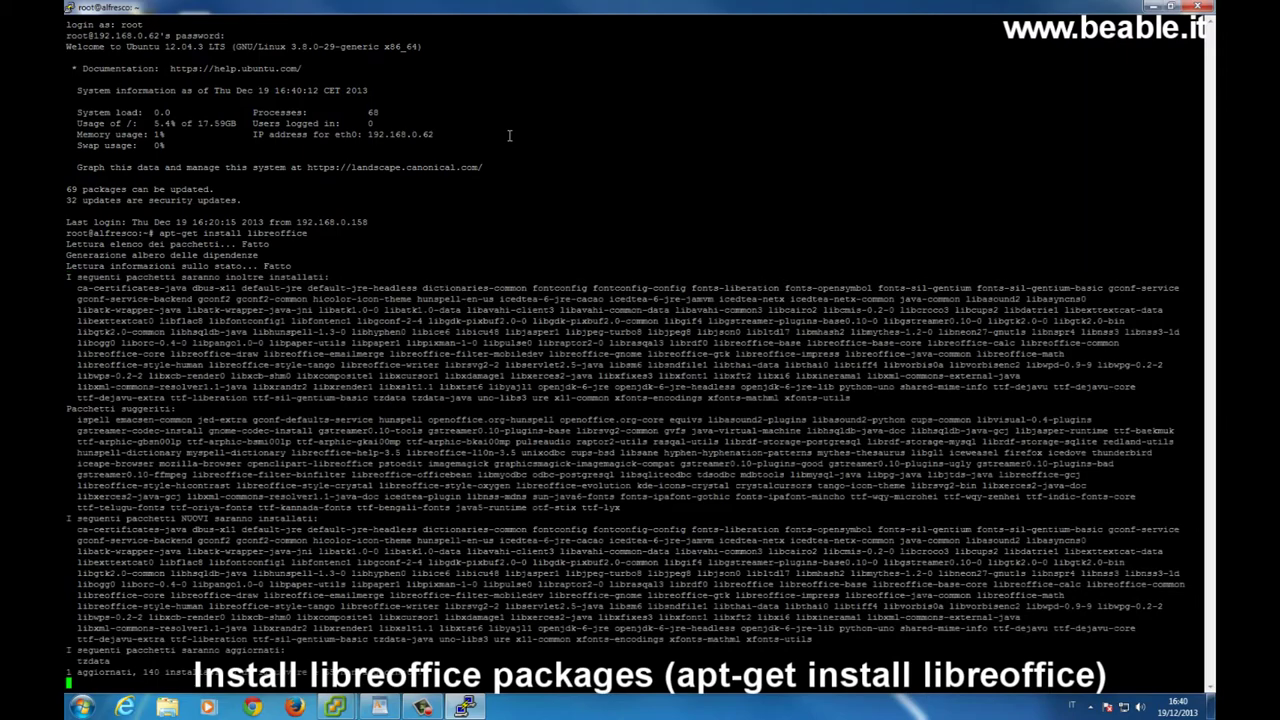
type("S")
key("Return")
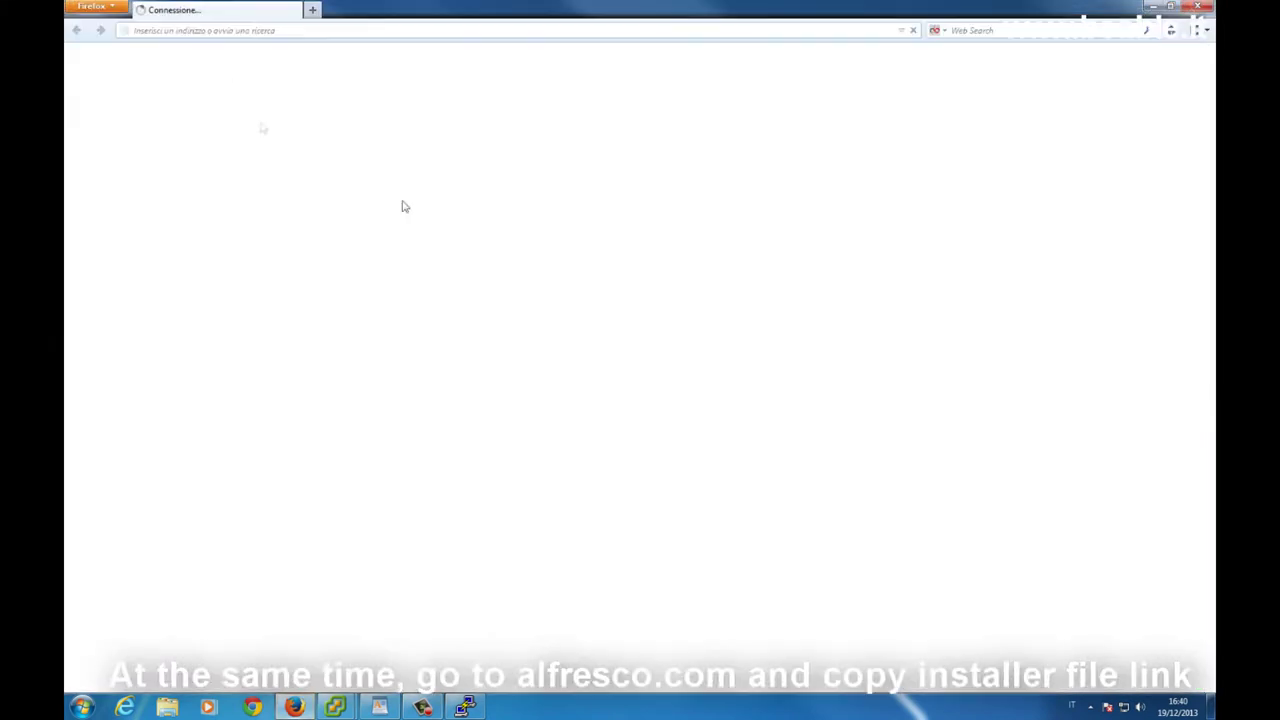
Search Google for 'alfresco download' and open the Alfresco Community 4.2 result.
type("www.google.it")
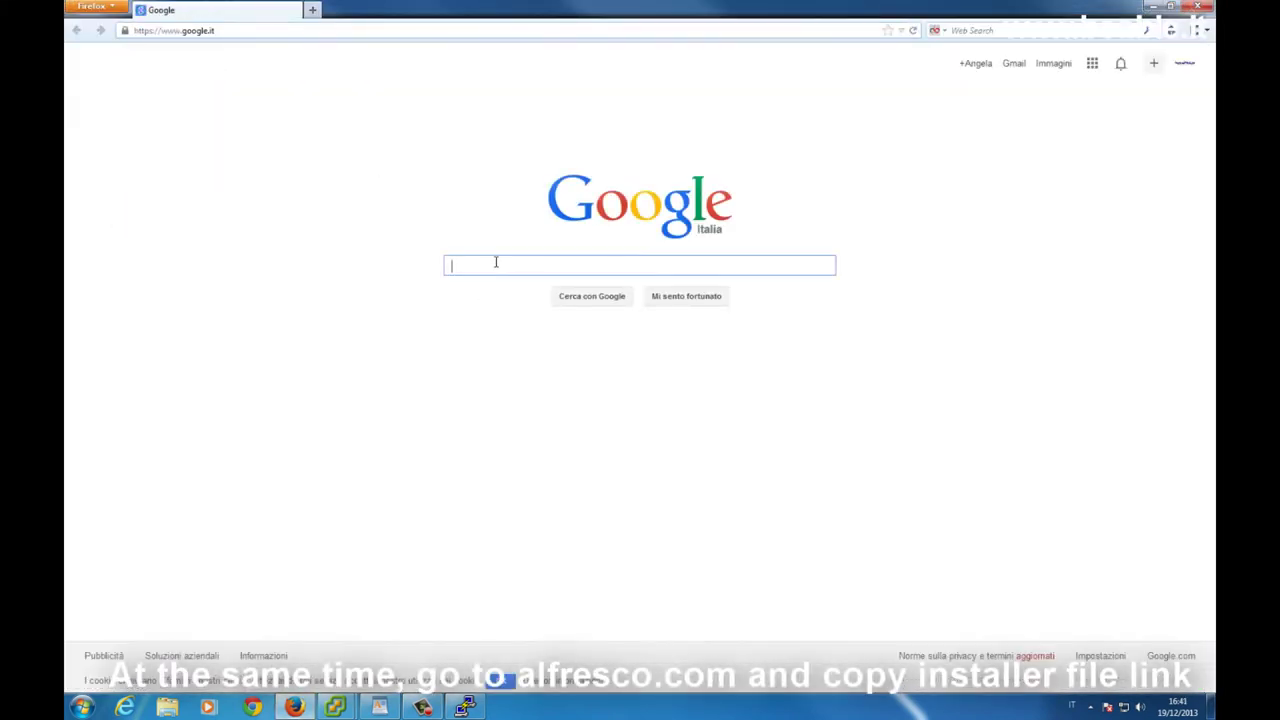
type("al")
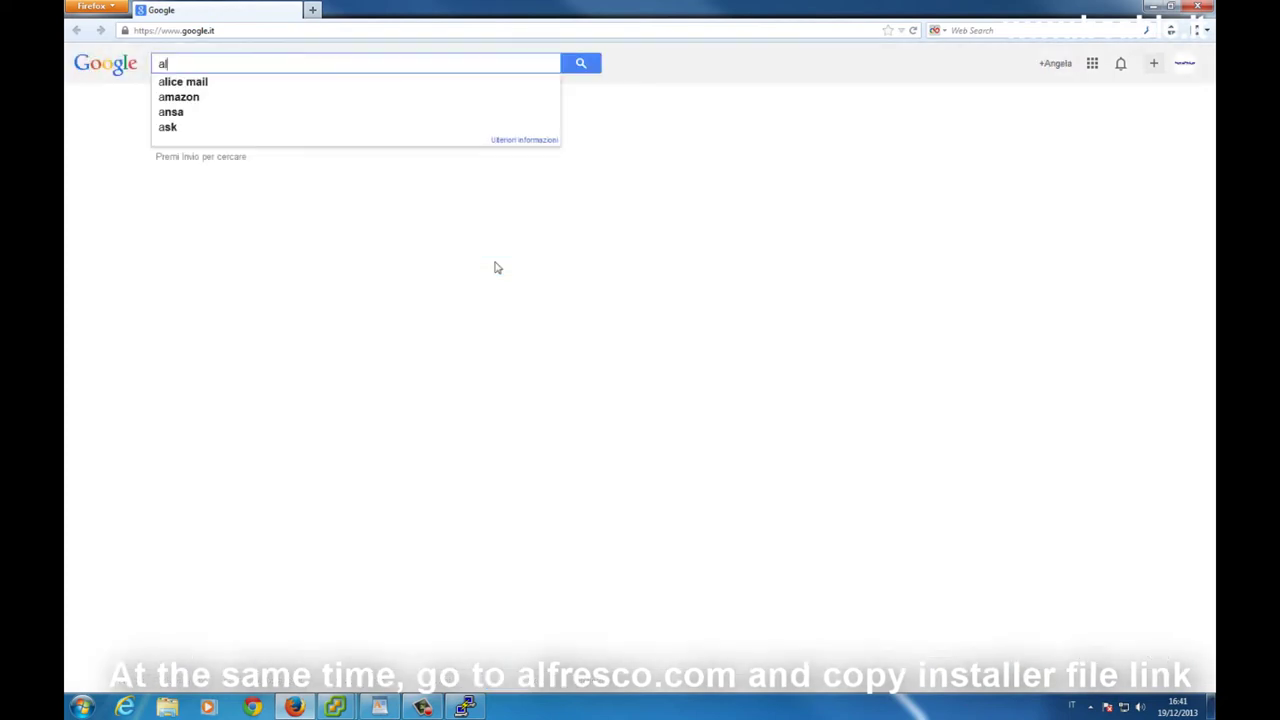
type("fresco download")
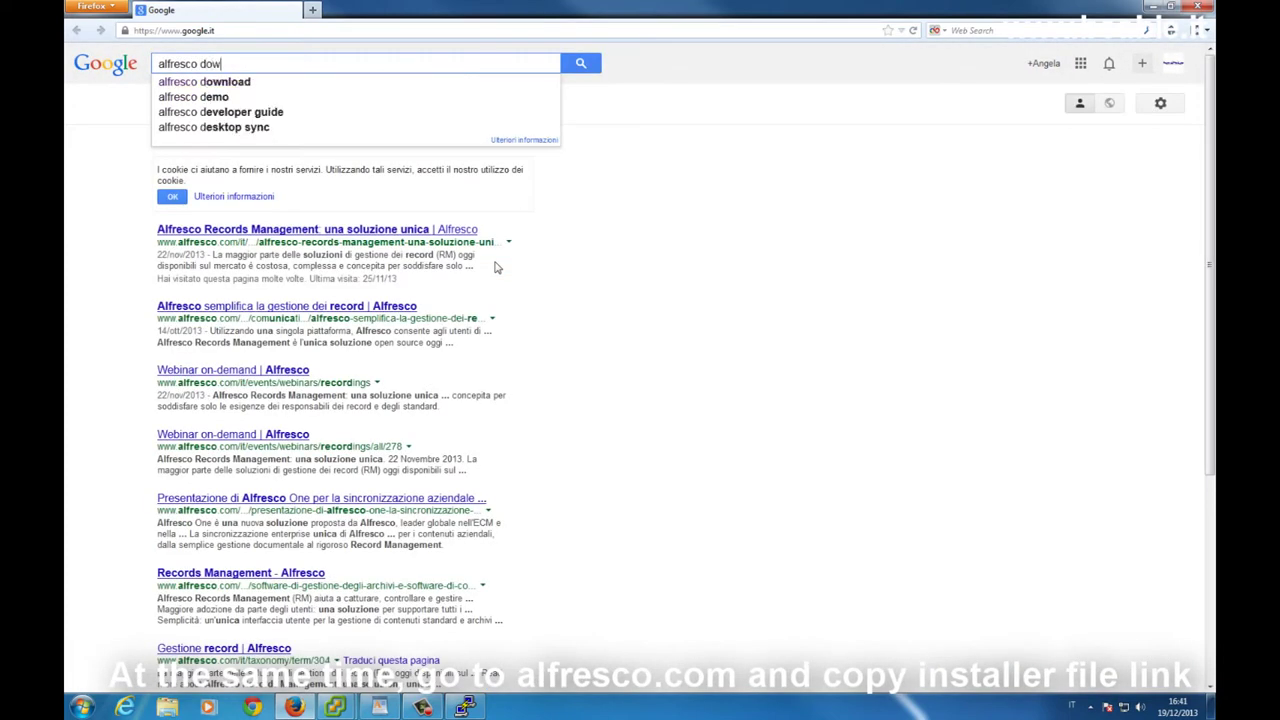
key("Return")
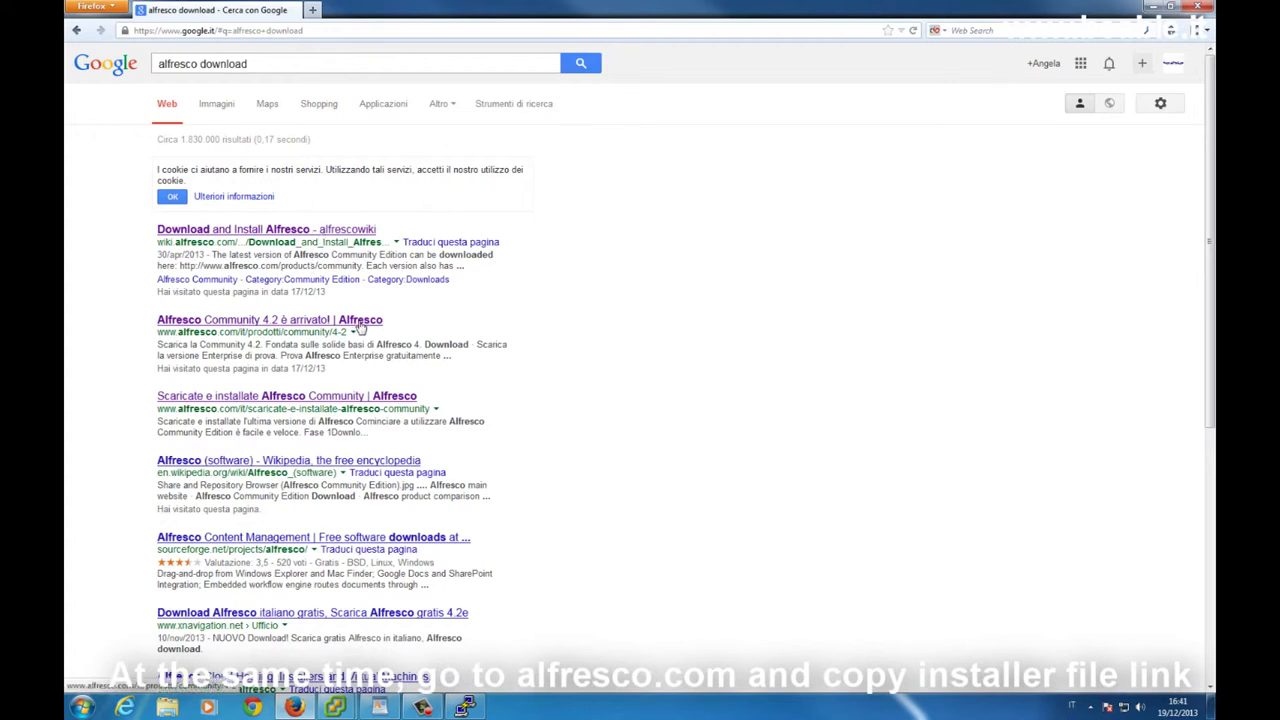
left_click(360, 327)
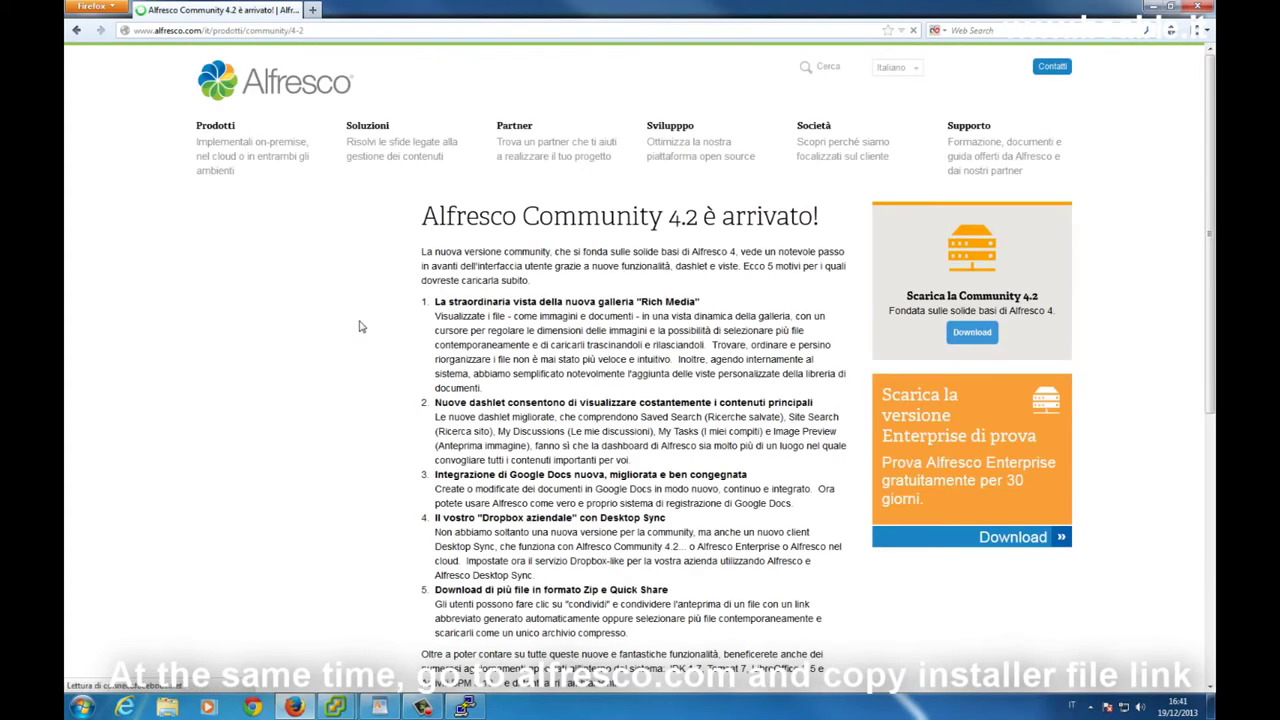
Copy the Linux installer's link address from the Community 4.2 download page.
left_click(961, 340)
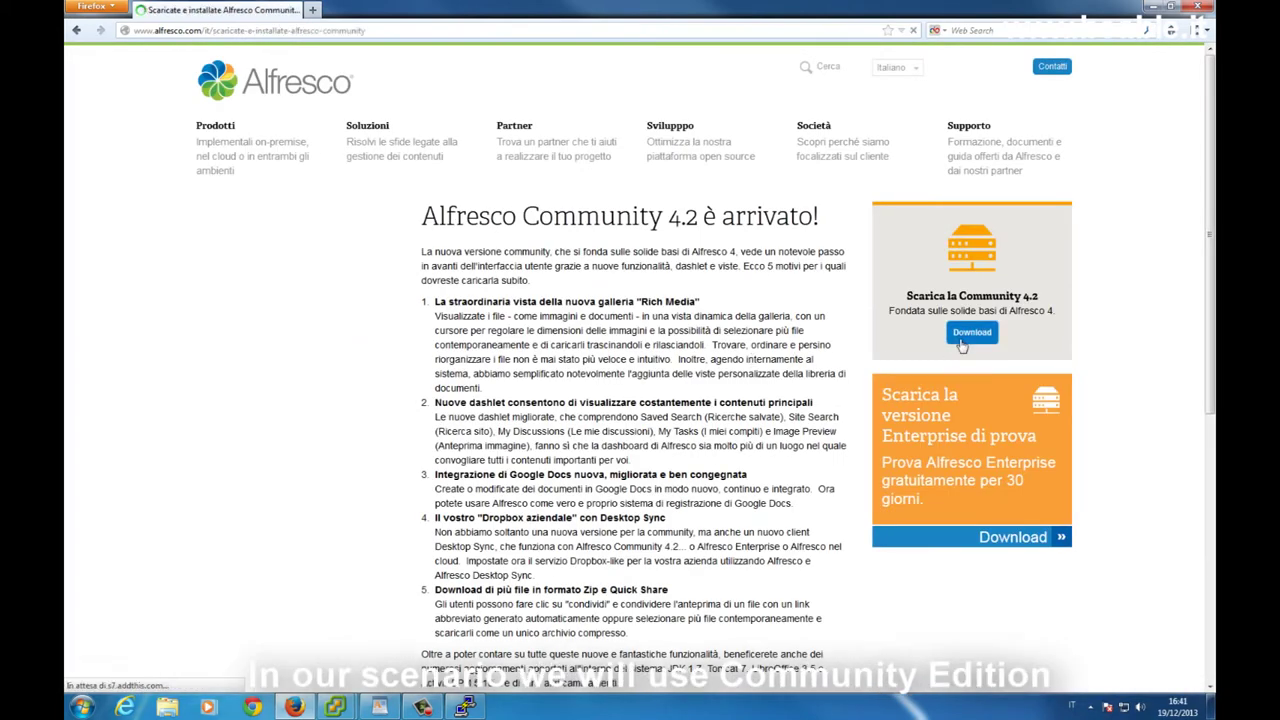
scroll(523, 411, "down", 6)
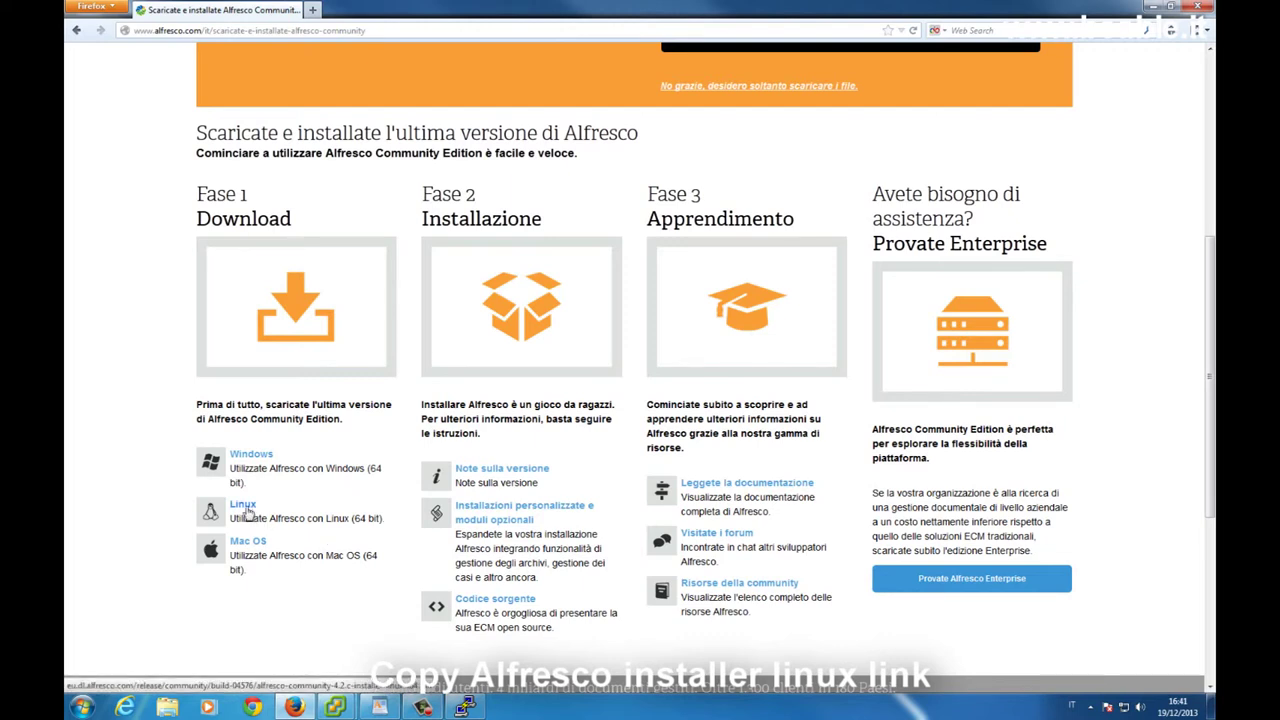
right_click(245, 510)
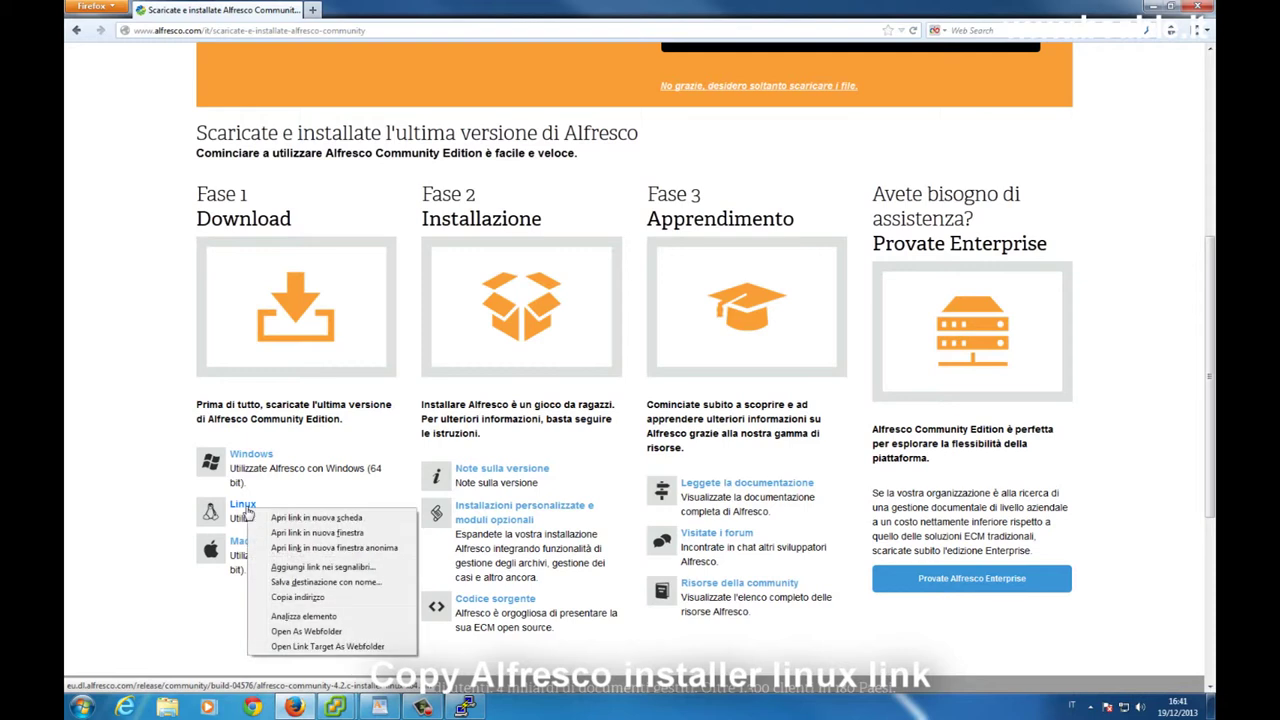
left_click(311, 598)
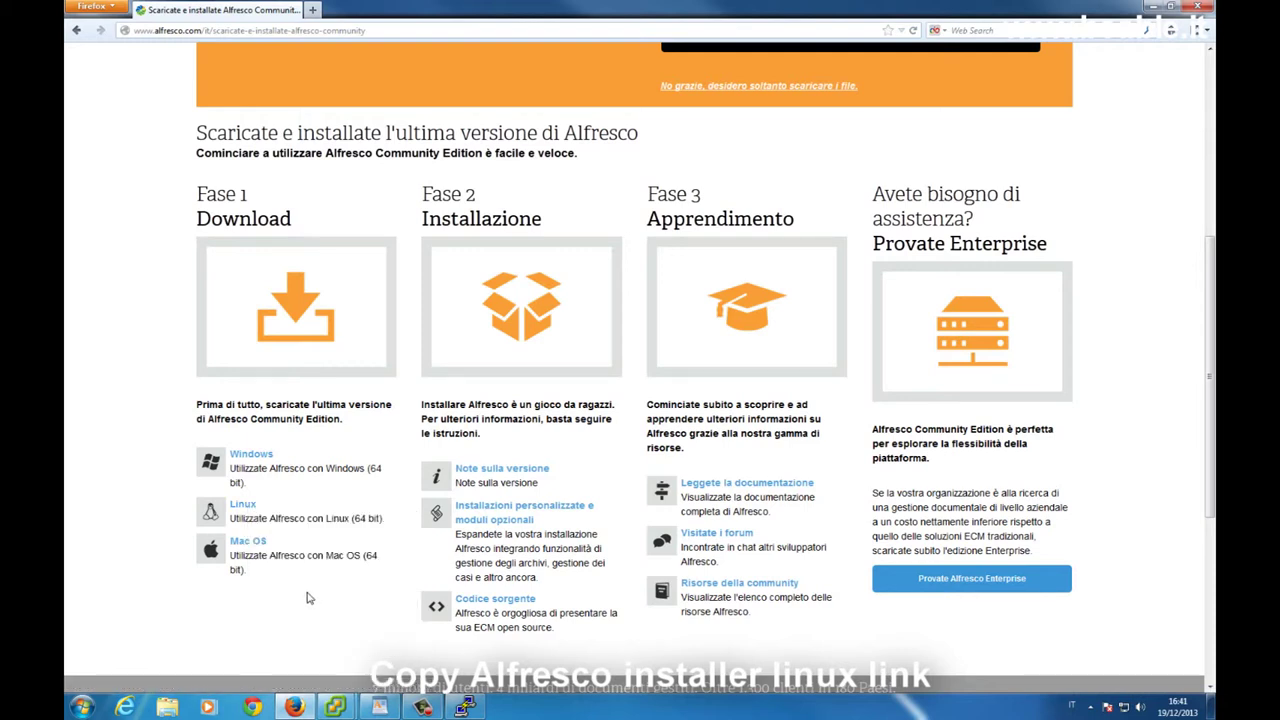
left_click(465, 707)
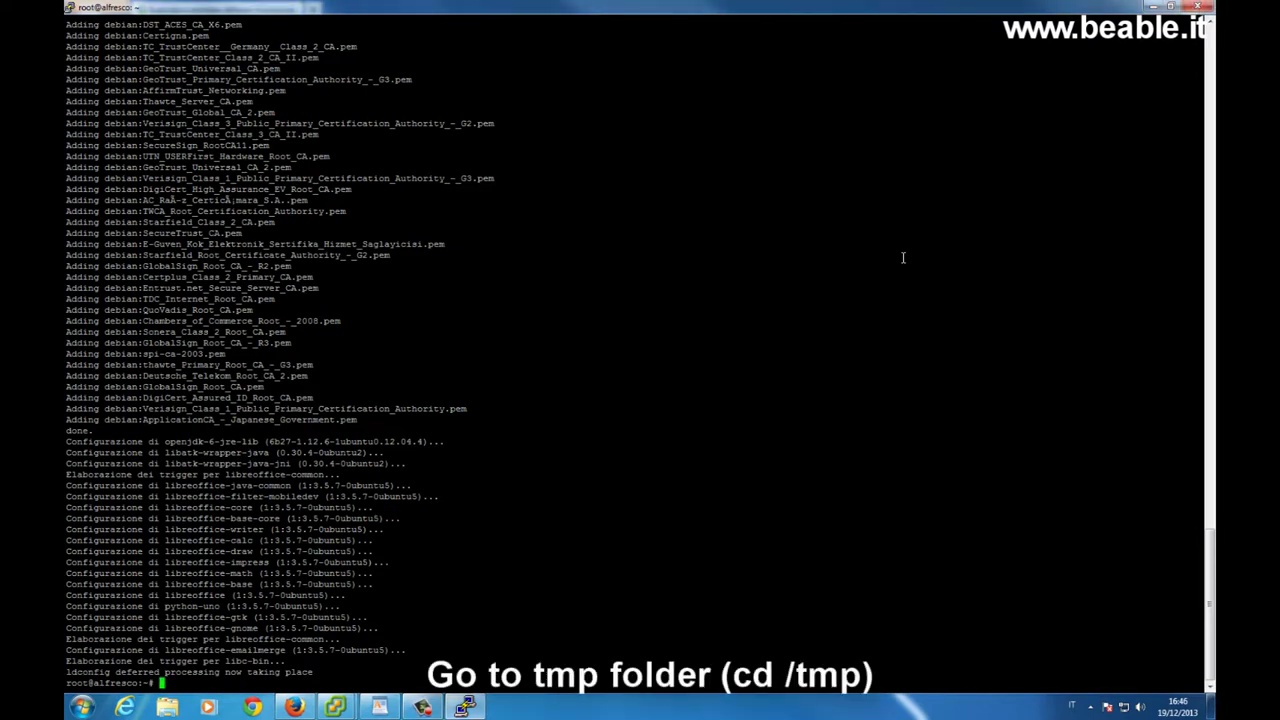
Change into the /tmp directory with cd /tmp.
type("cd /tmp")
key("BackSpace")
type("p")
key("Return")
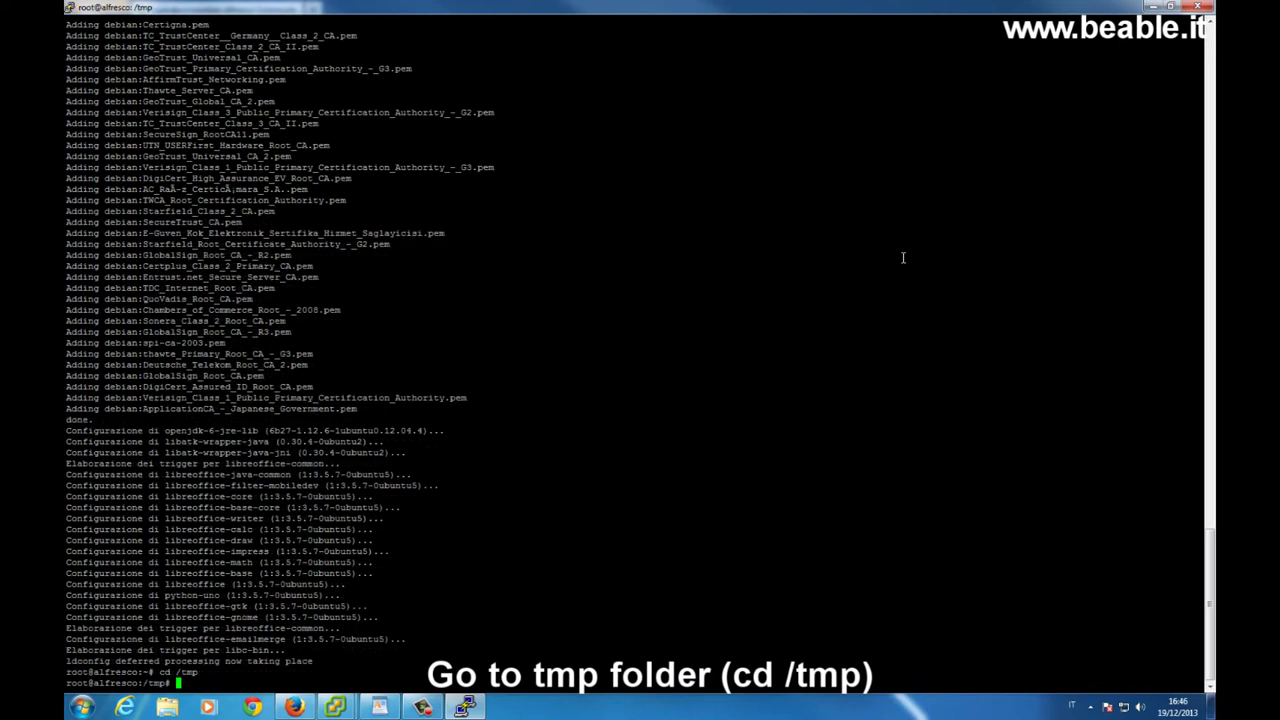
Download the Alfresco installer into /tmp using wget with the pasted installer URL.
type("wget")
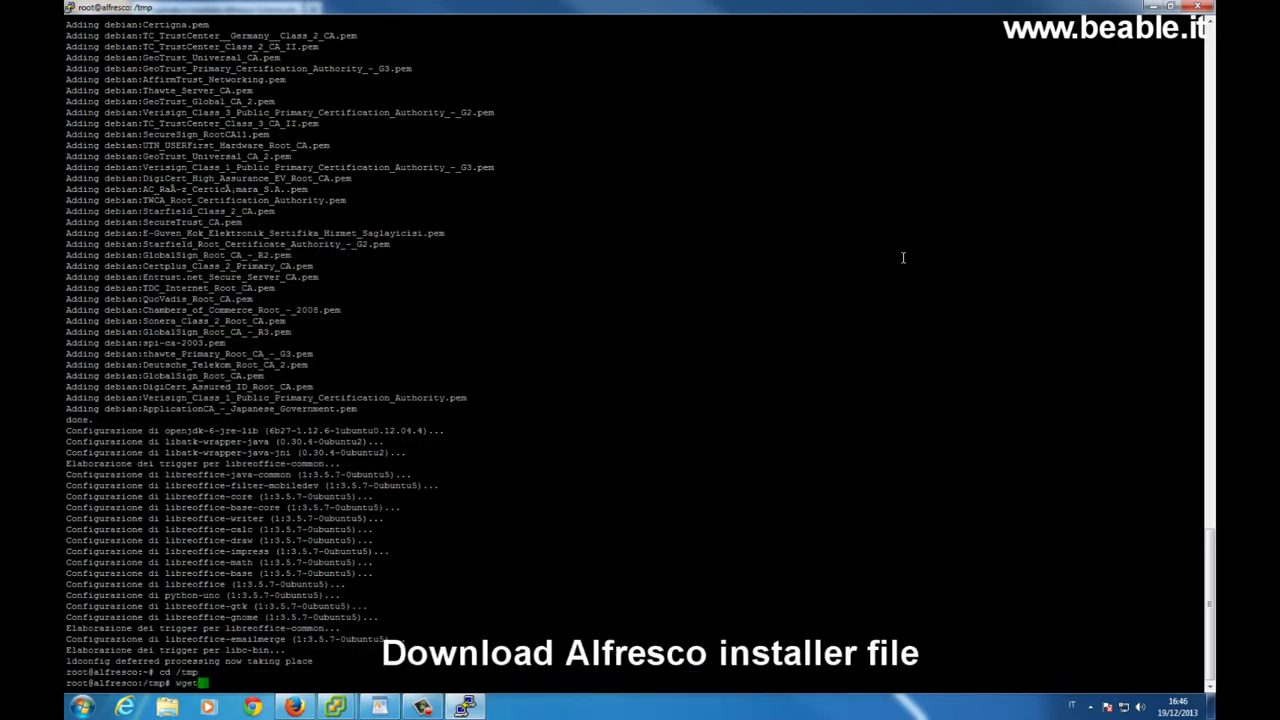
right_click(903, 258)
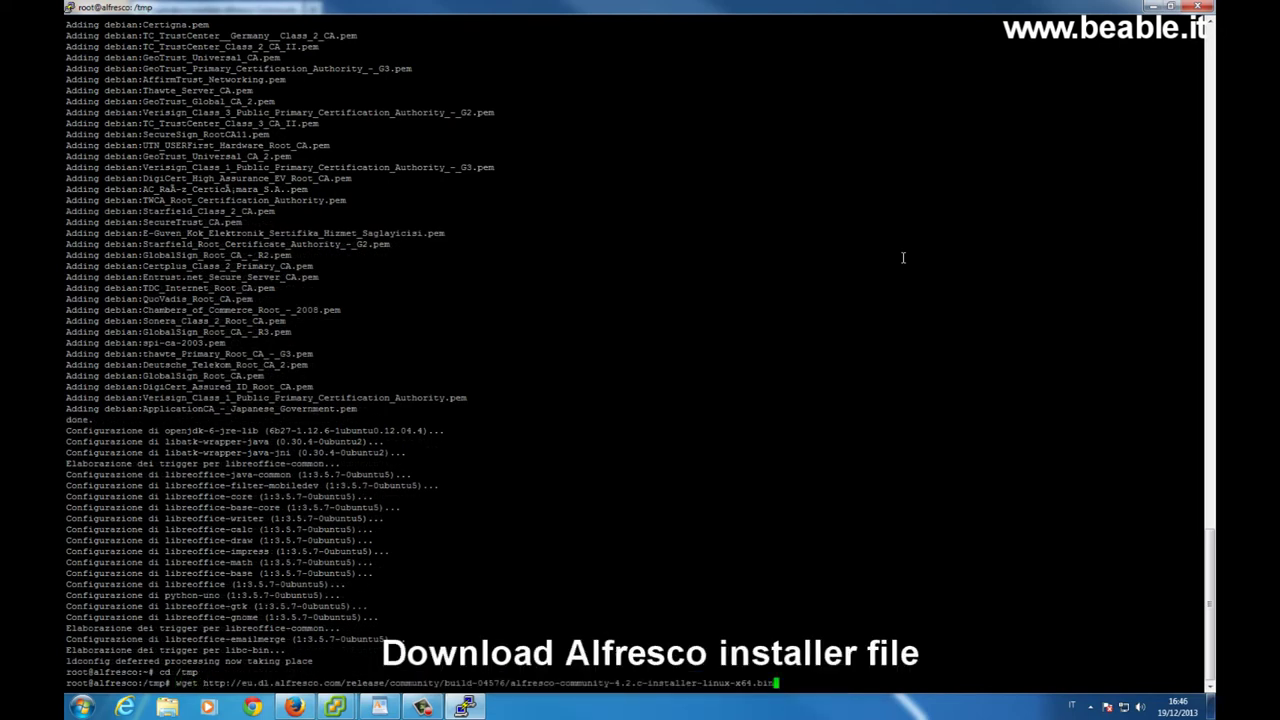
key("Return")
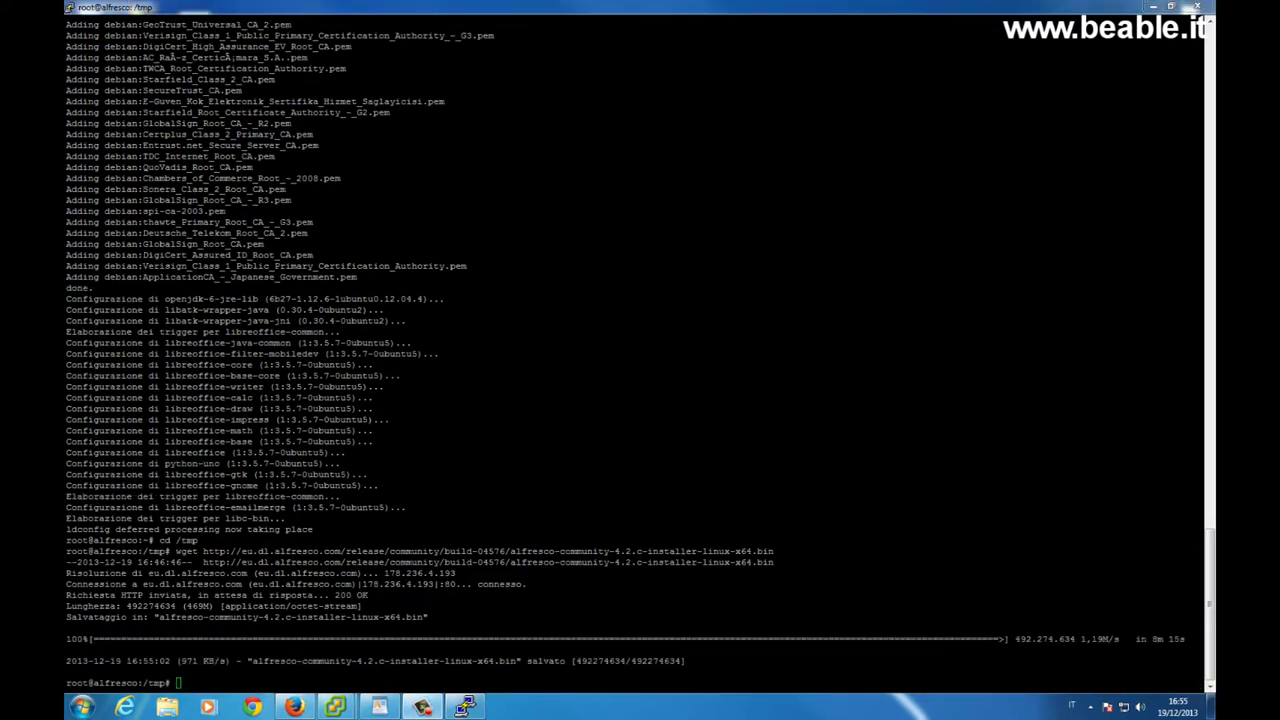
left_click(139, 600)
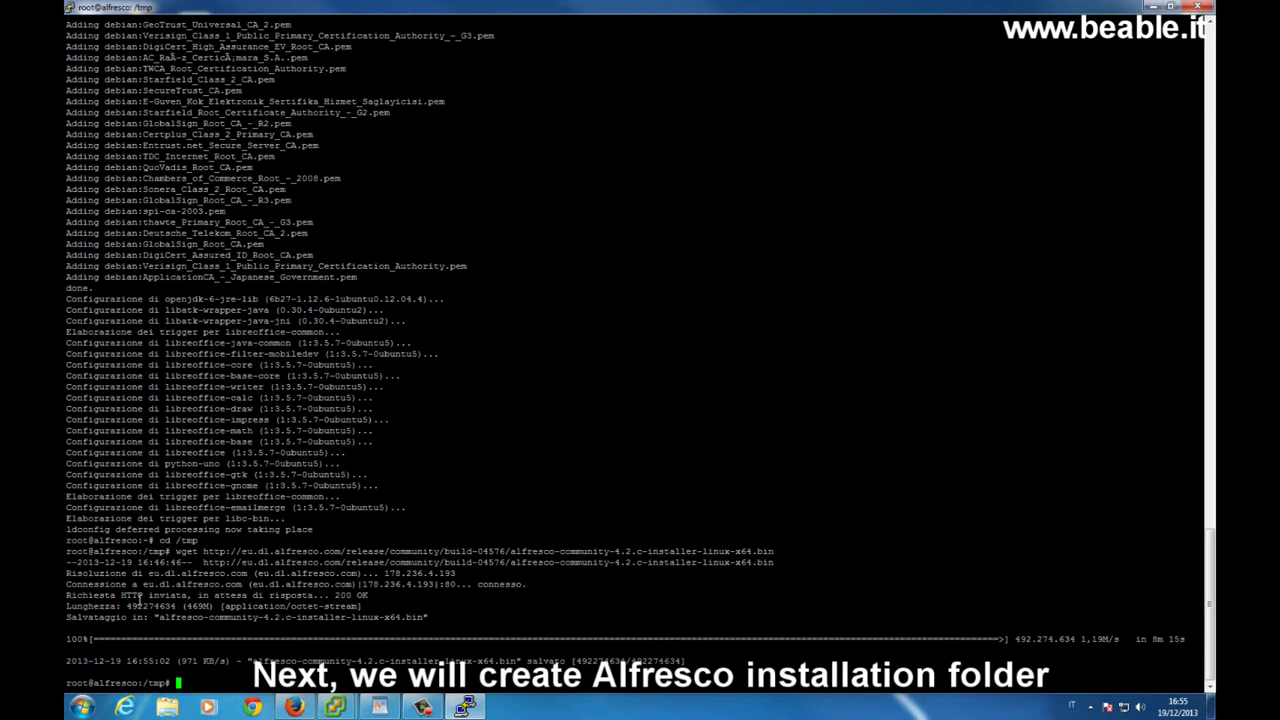
Create /opt/alfresco and make the installer .bin executable with chmod +x.
type("mkdir ")
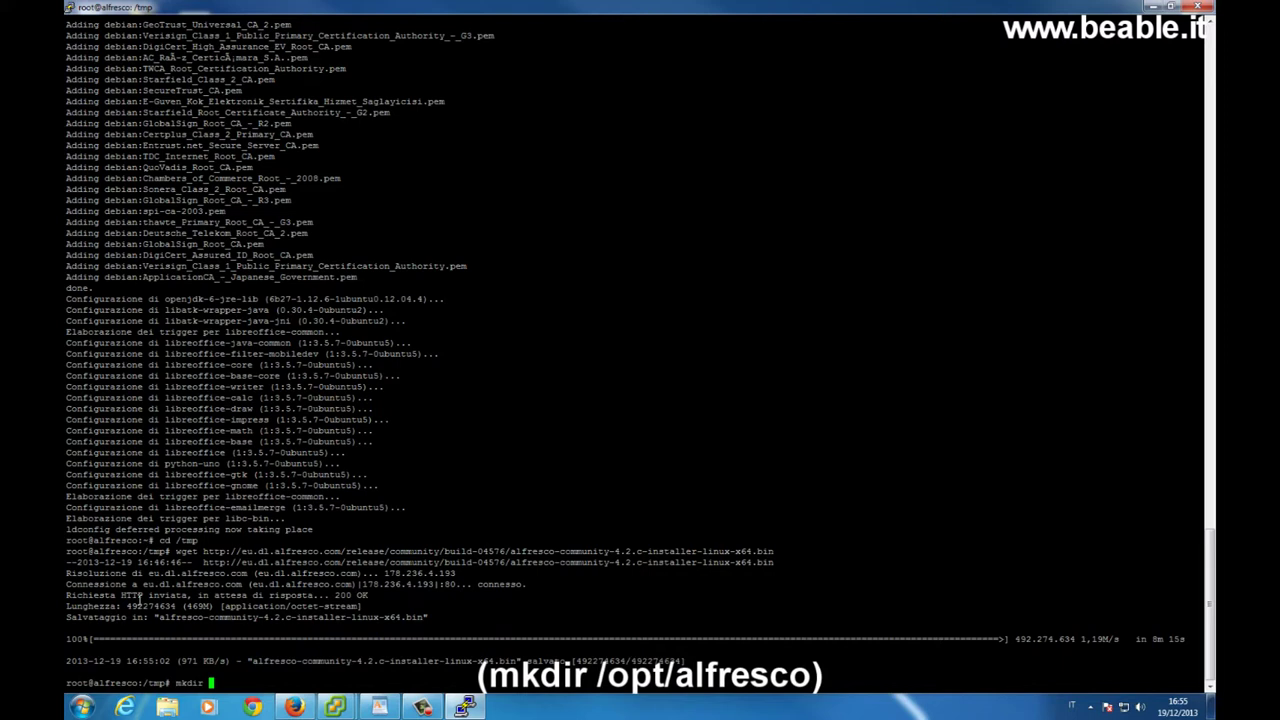
type("/opt/alfresco")
key("Return")
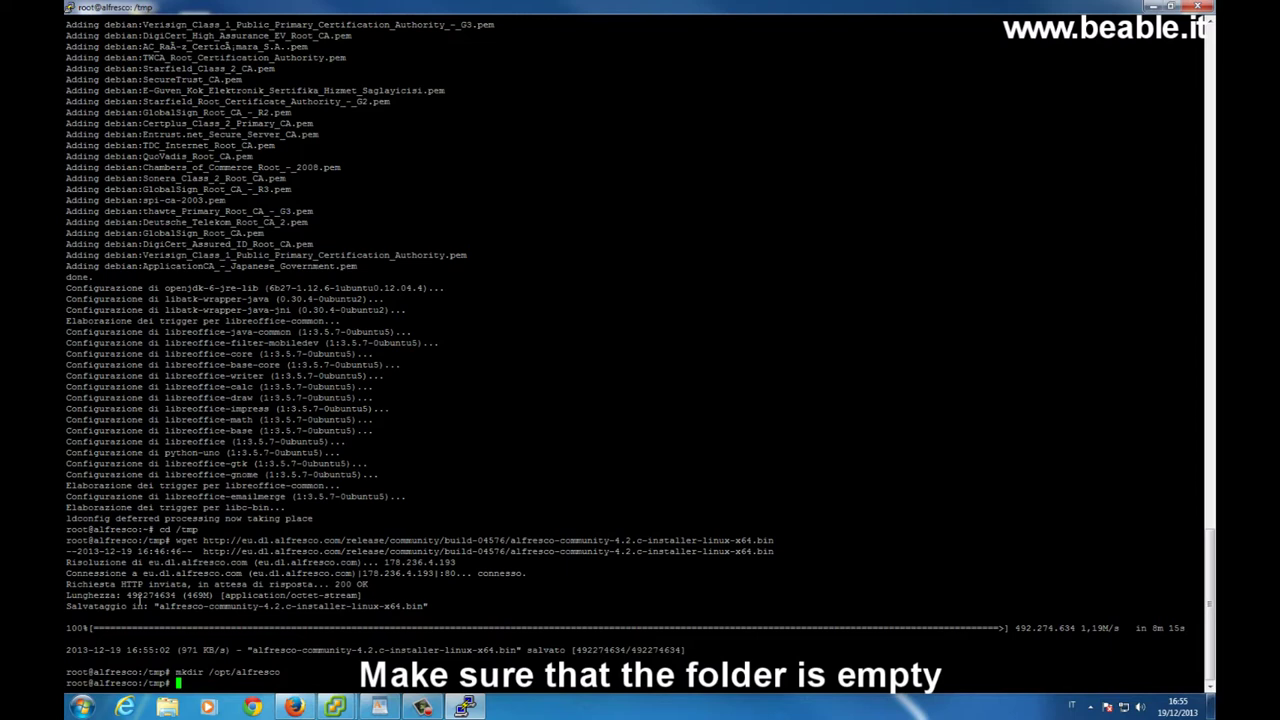
type("chmod +x")
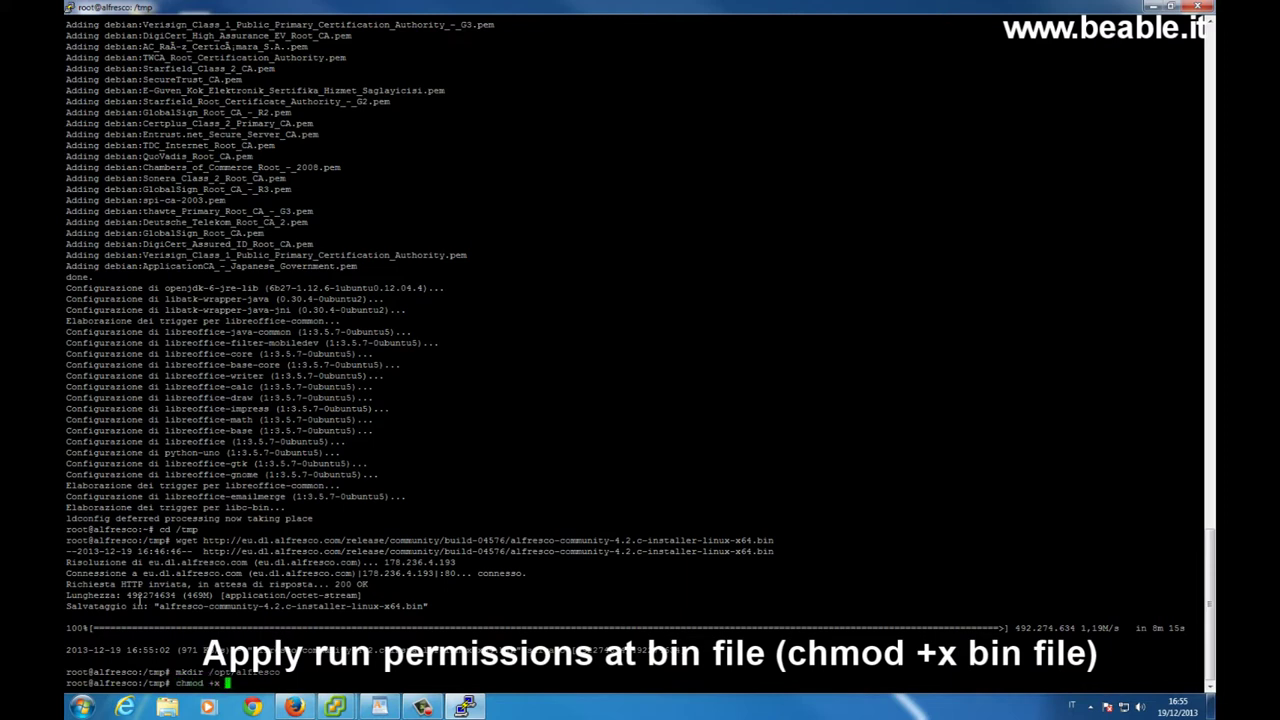
type(" alf")
key("Tab")
key("Return")
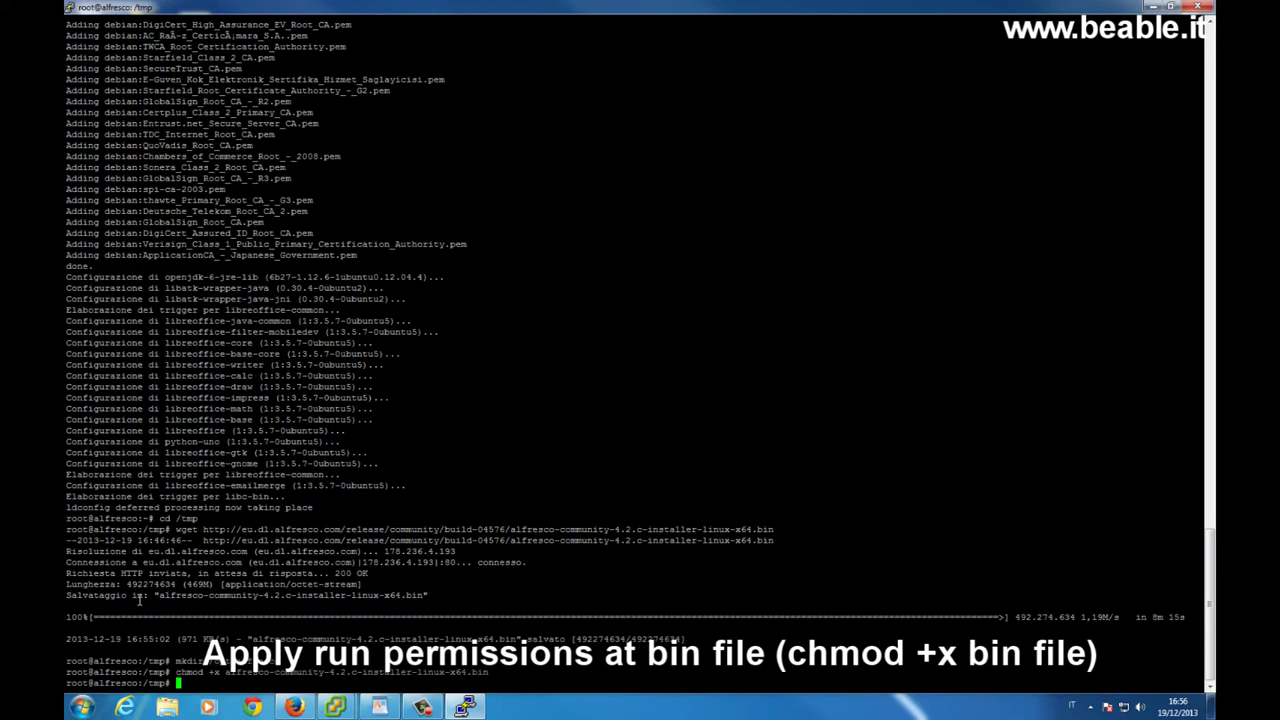
Launch ./alfresco-community-4.2.c-installer-linux-x64.bin.
type("./alf")
key("Tab")
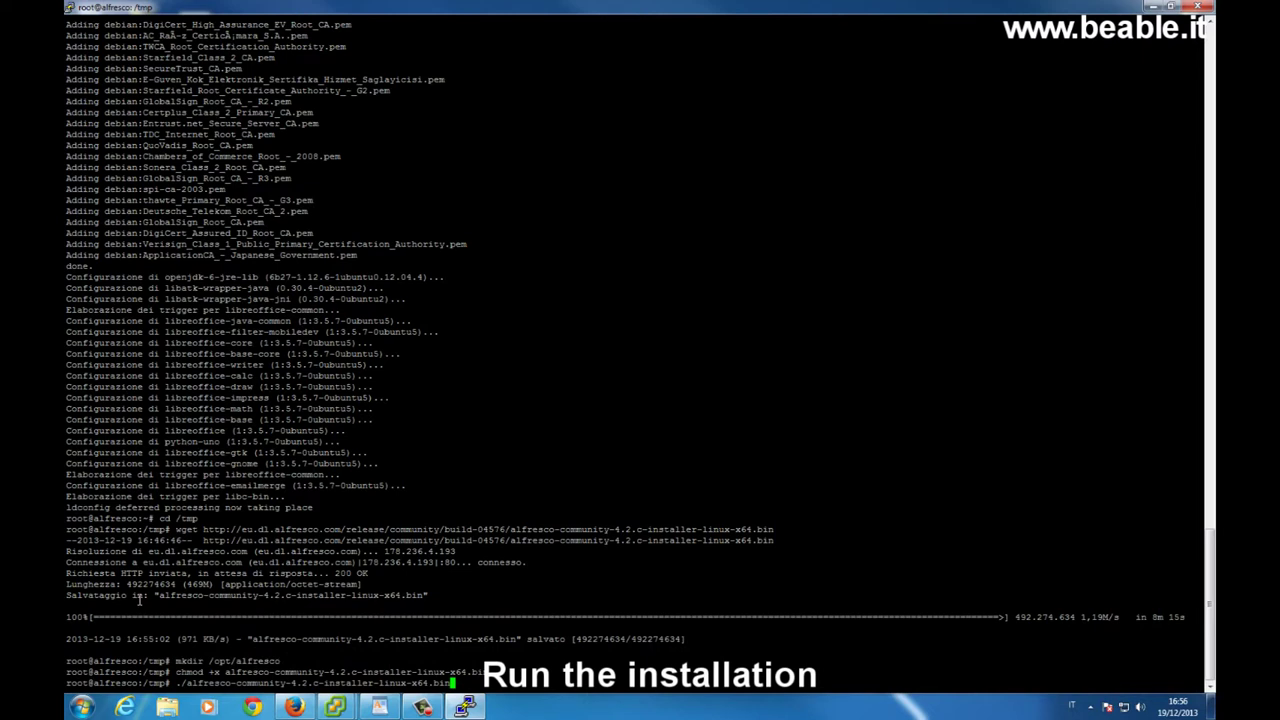
key("Return")
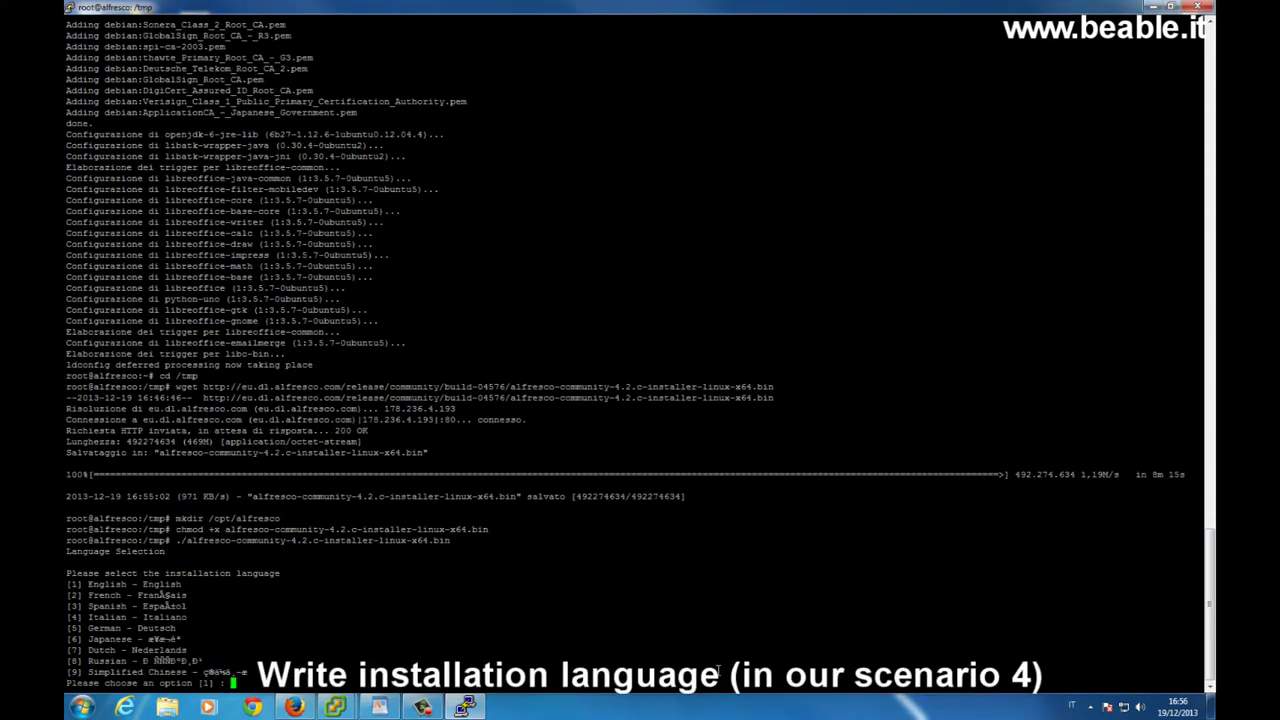
Choose Italian (4) as the installer language and the advanced installation type (2).
type("4")
key("Return")
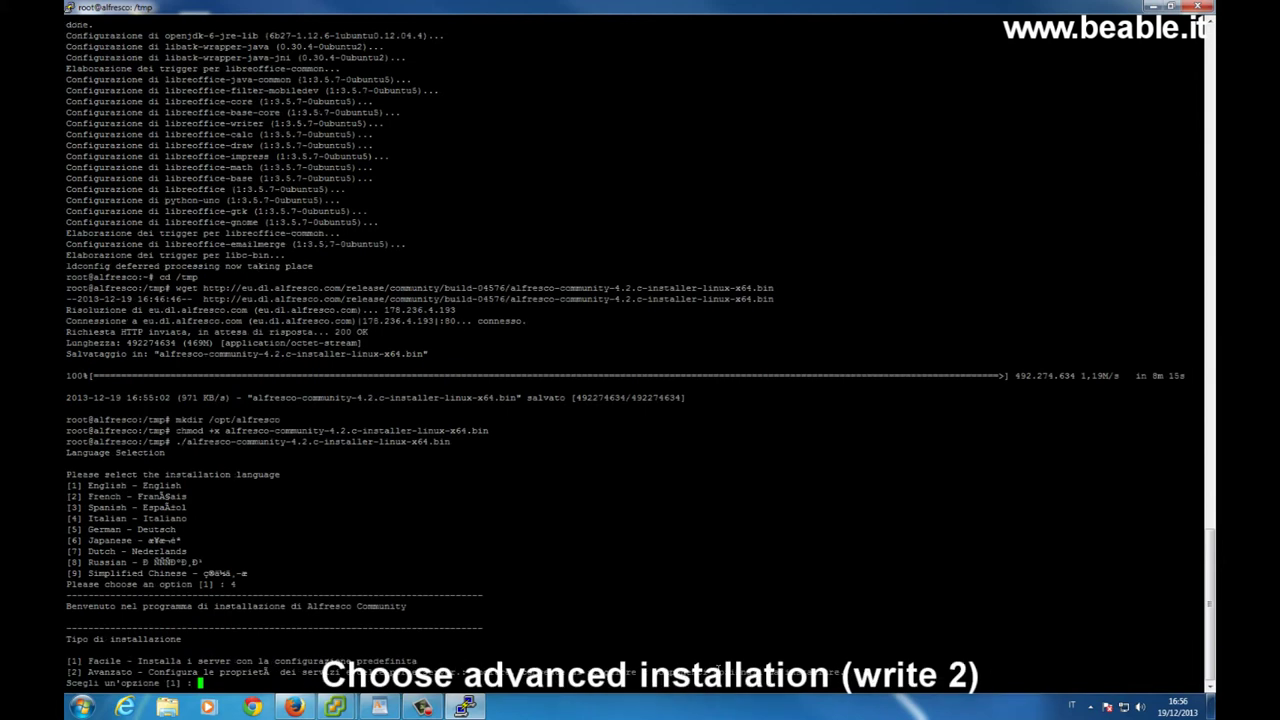
type("2")
key("Return")
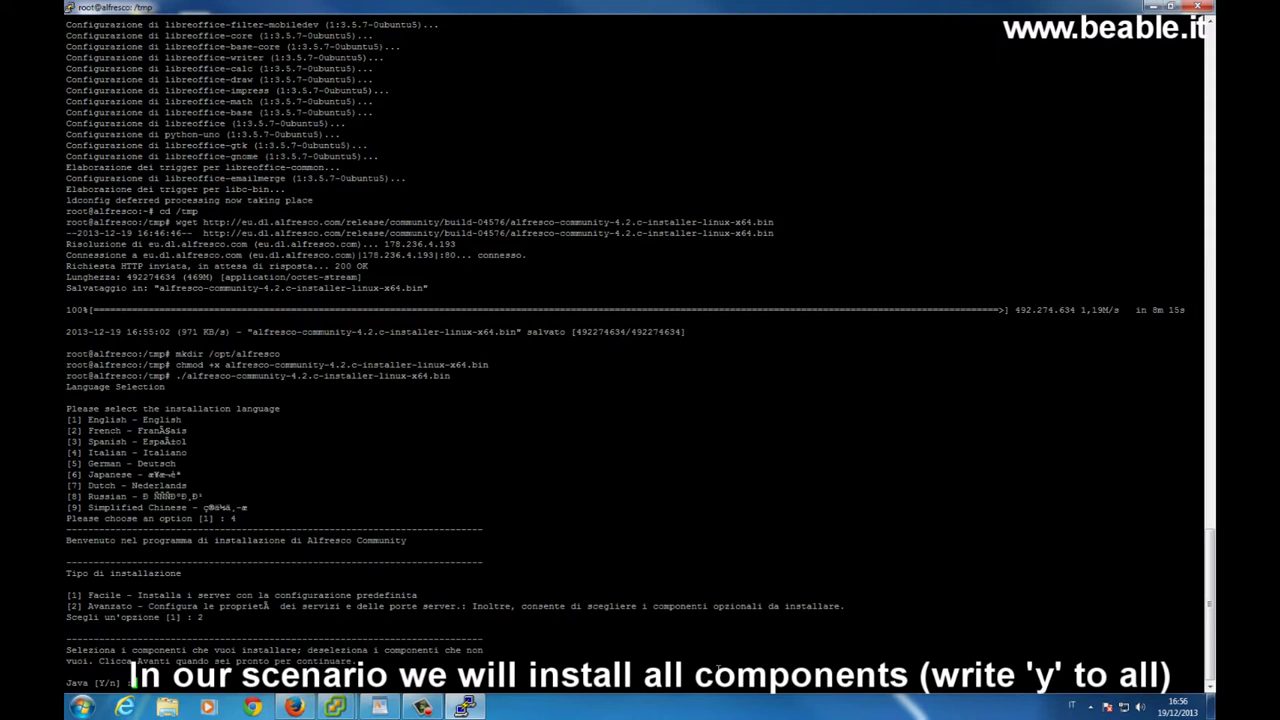
Answer y for Java, PostgreSQL, SharePoint, Web Quick Start, Google Docs, LibreOffice, and confirm the selection.
type("y")
key("Return")
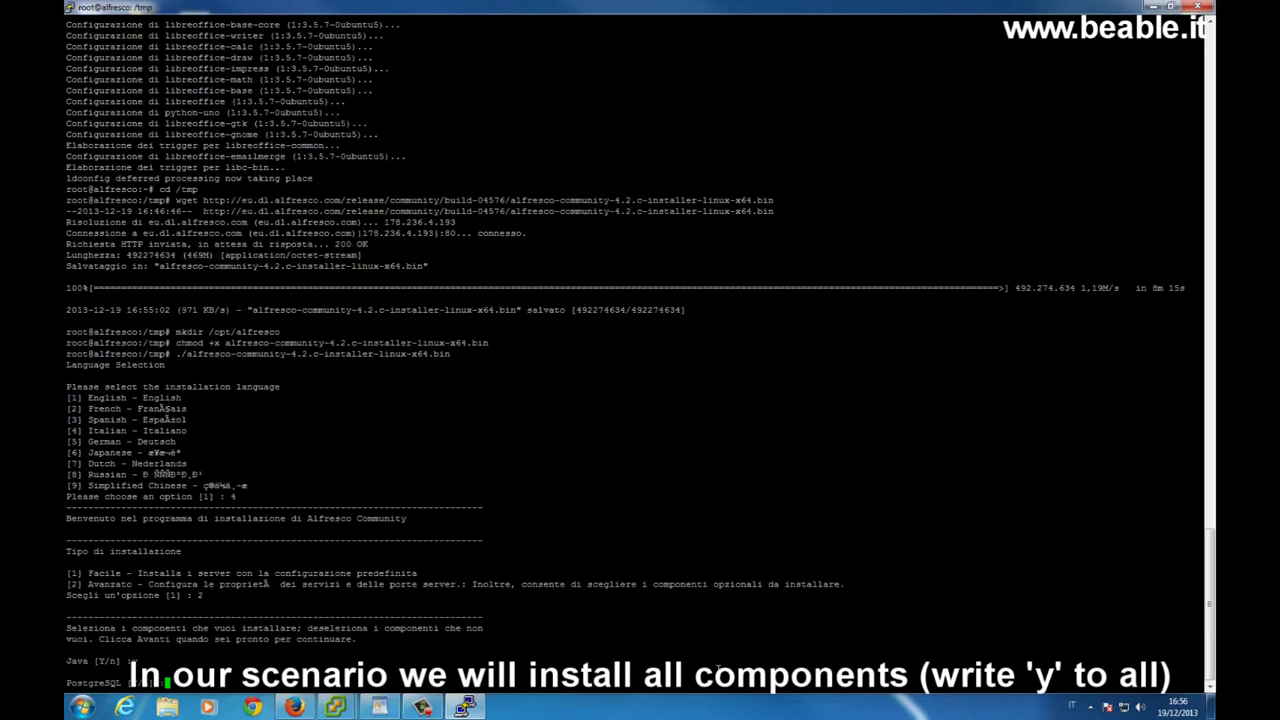
type("y")
key("Return")
type("y")
key("Return")
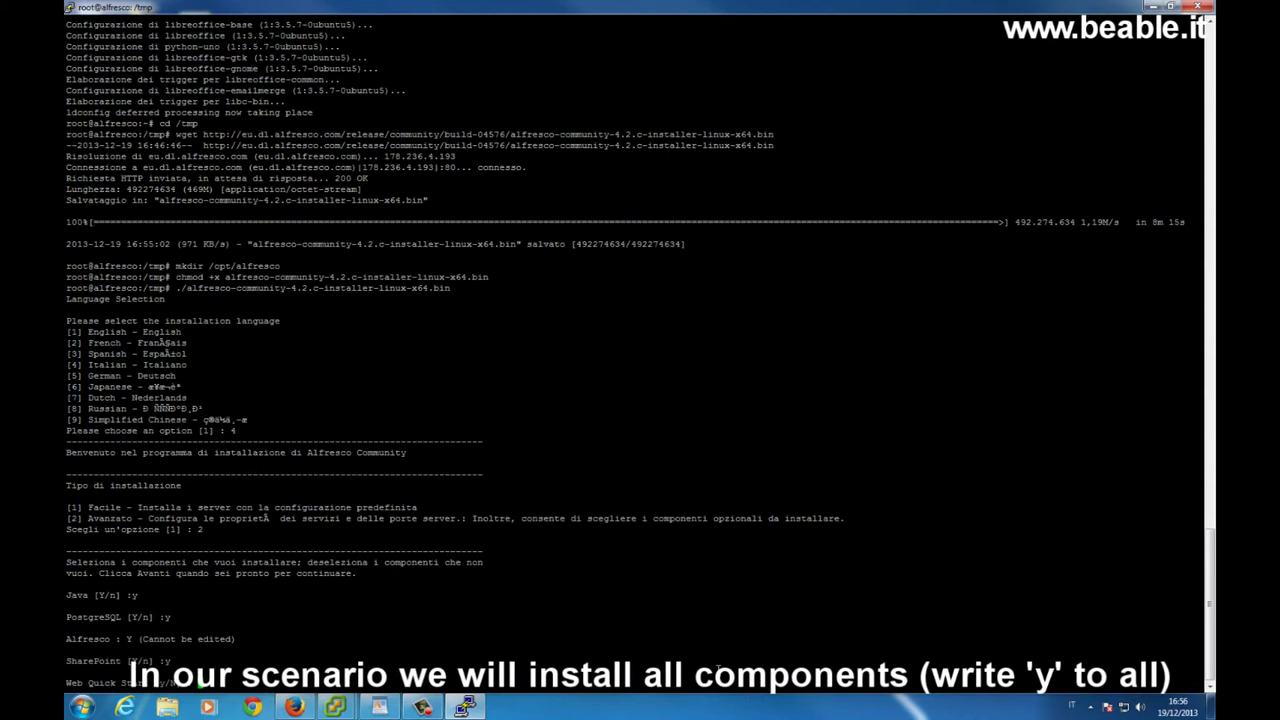
type("y")
key("Return")
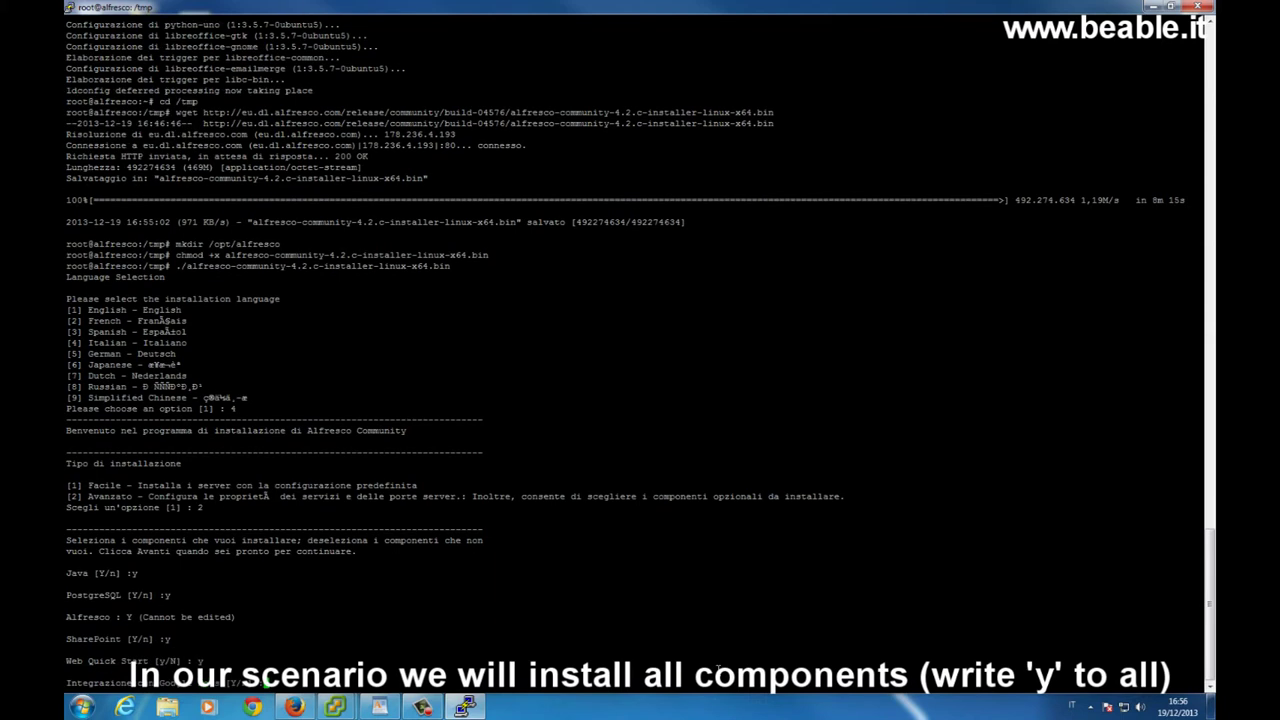
type("y")
key("Return")
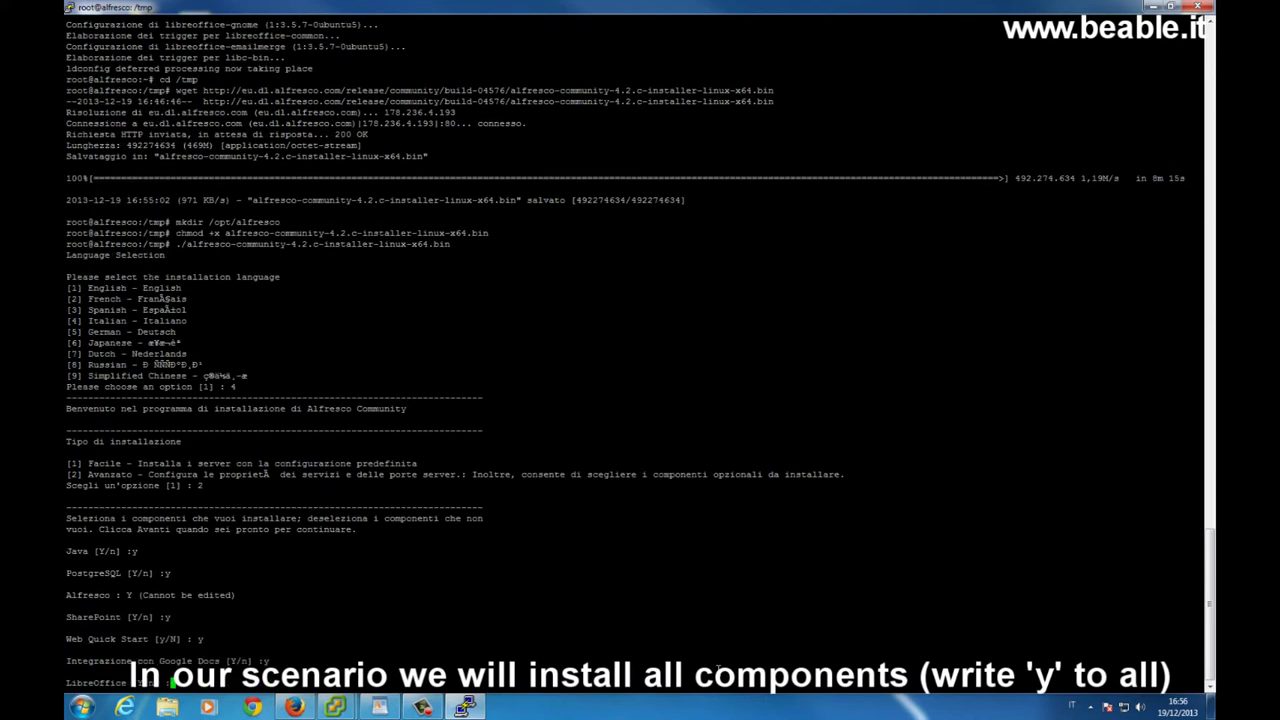
type("y")
key("Return")
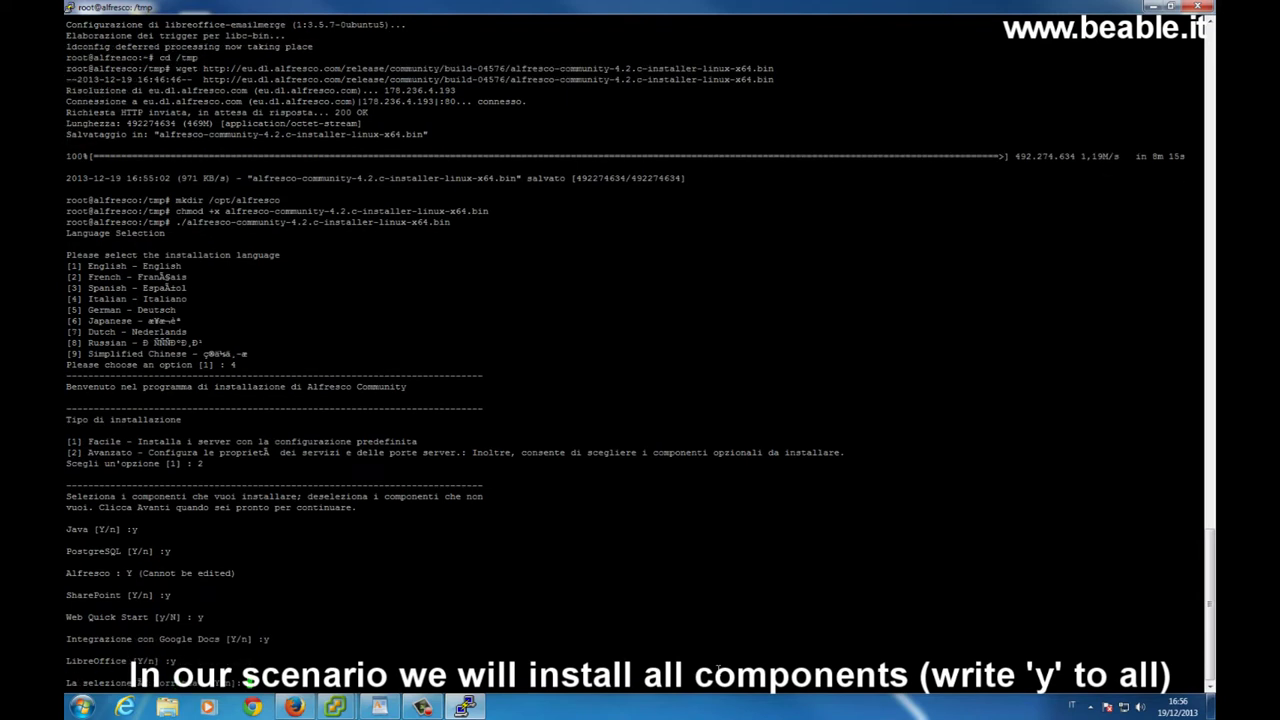
type("y")
key("Return")
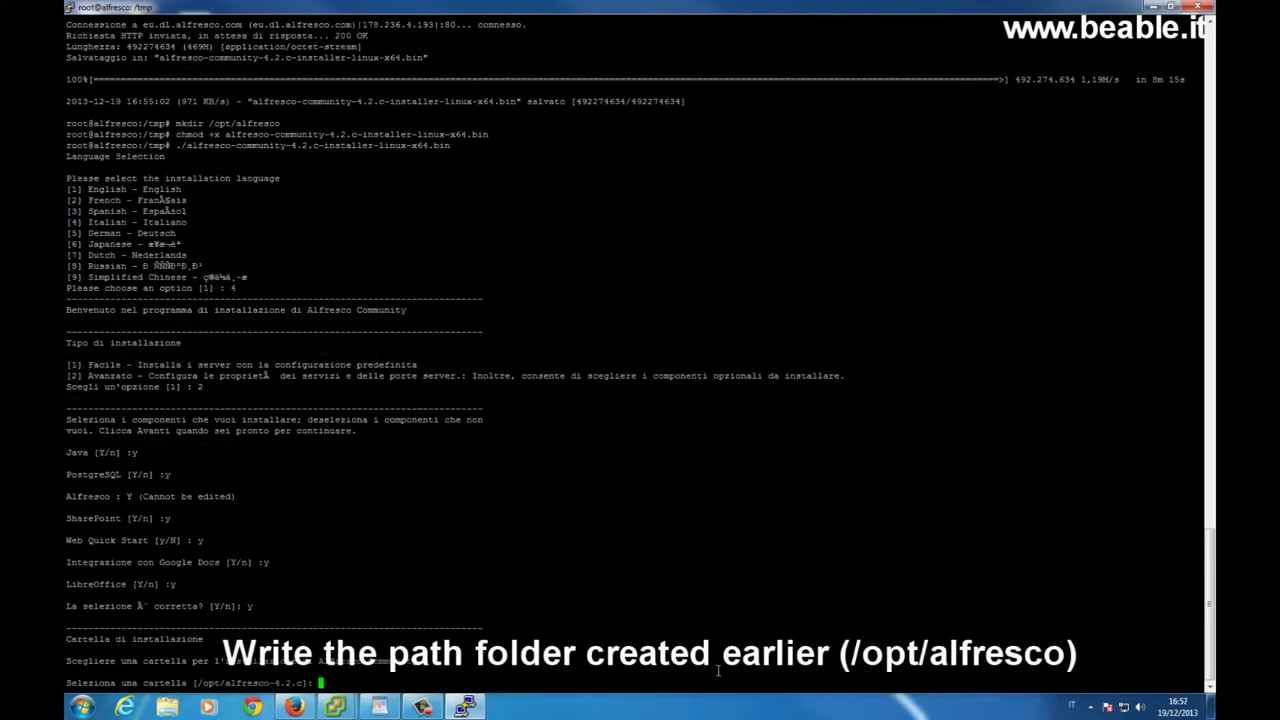
Install to /opt/alfresco, keep the default database port, and set web domain 192.168.0.62.
type("/opt/alfresco")
key("Return")
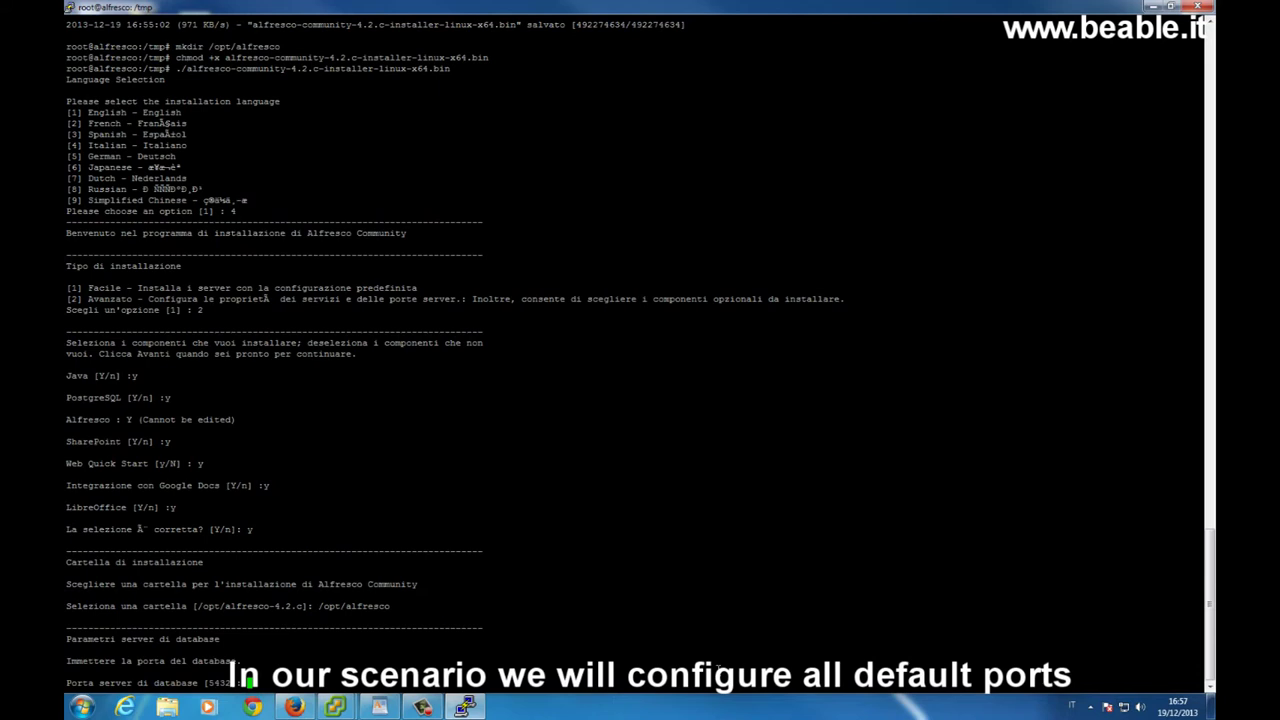
key("Return")
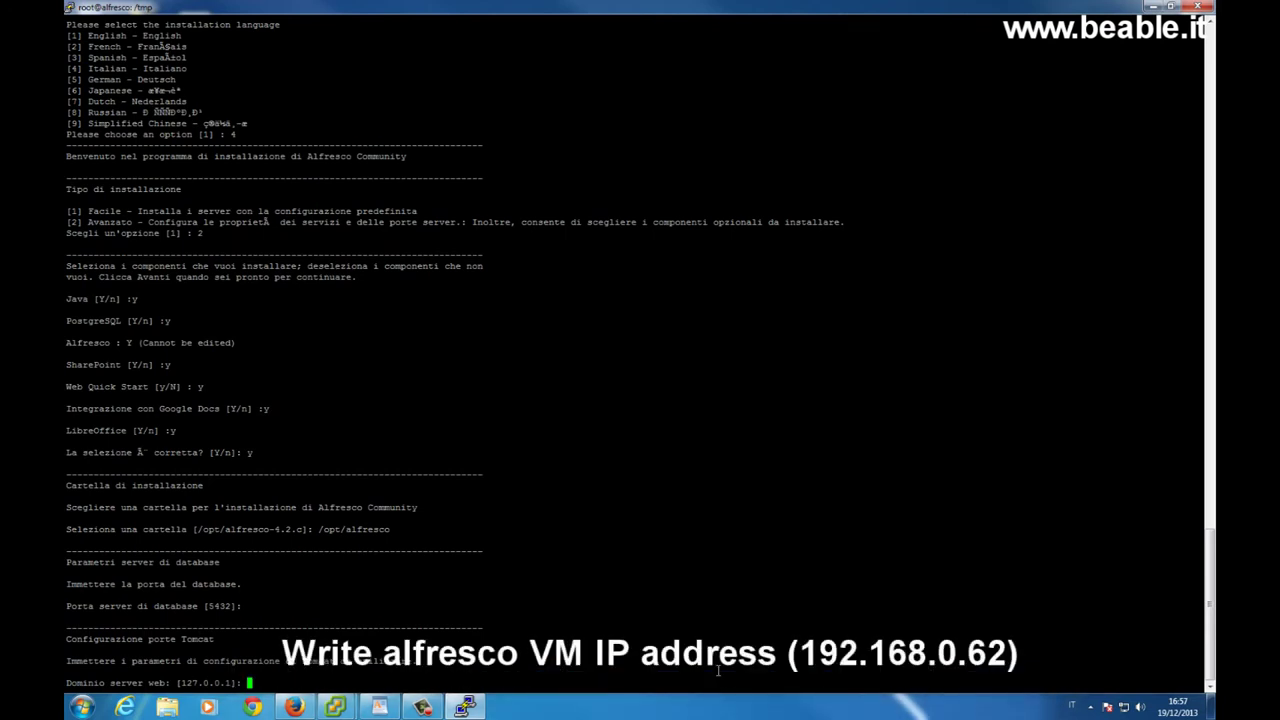
type("192.168.0.62")
key("Return")
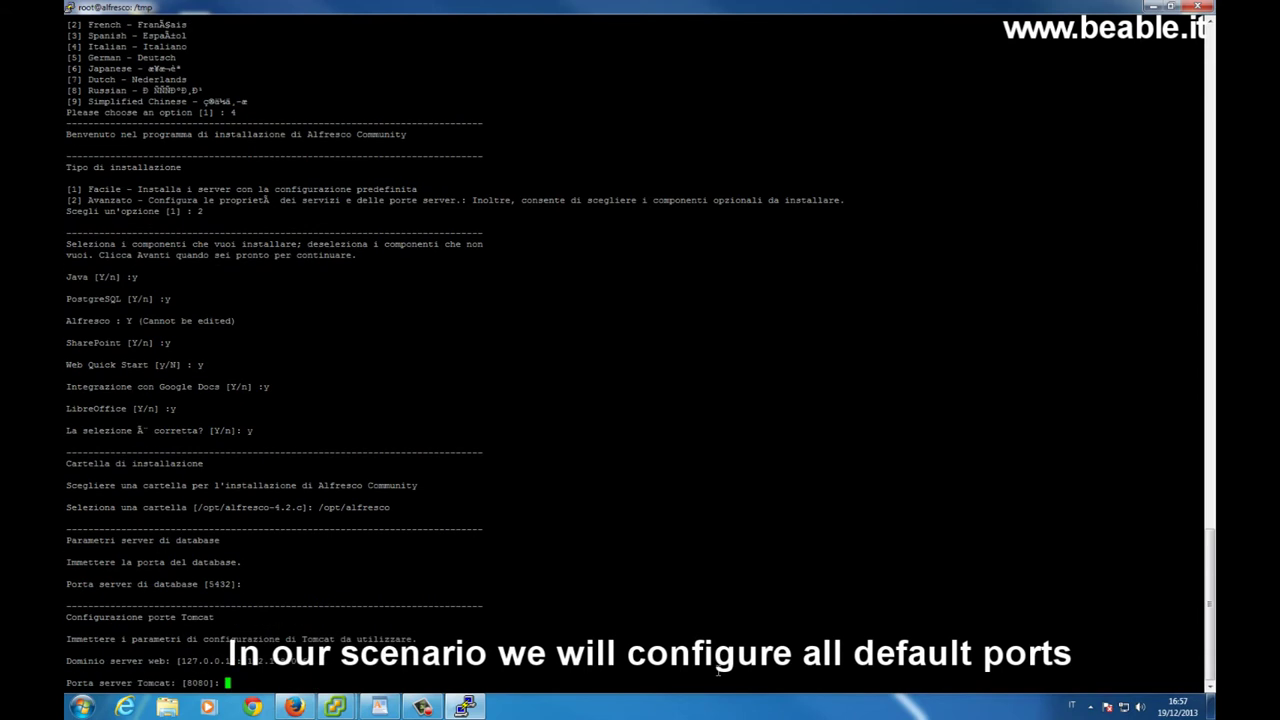
Keep default ports: Tomcat 8080, shutdown 8005, SSL 8443, FTP 21, RMI 50500.
key("Return")
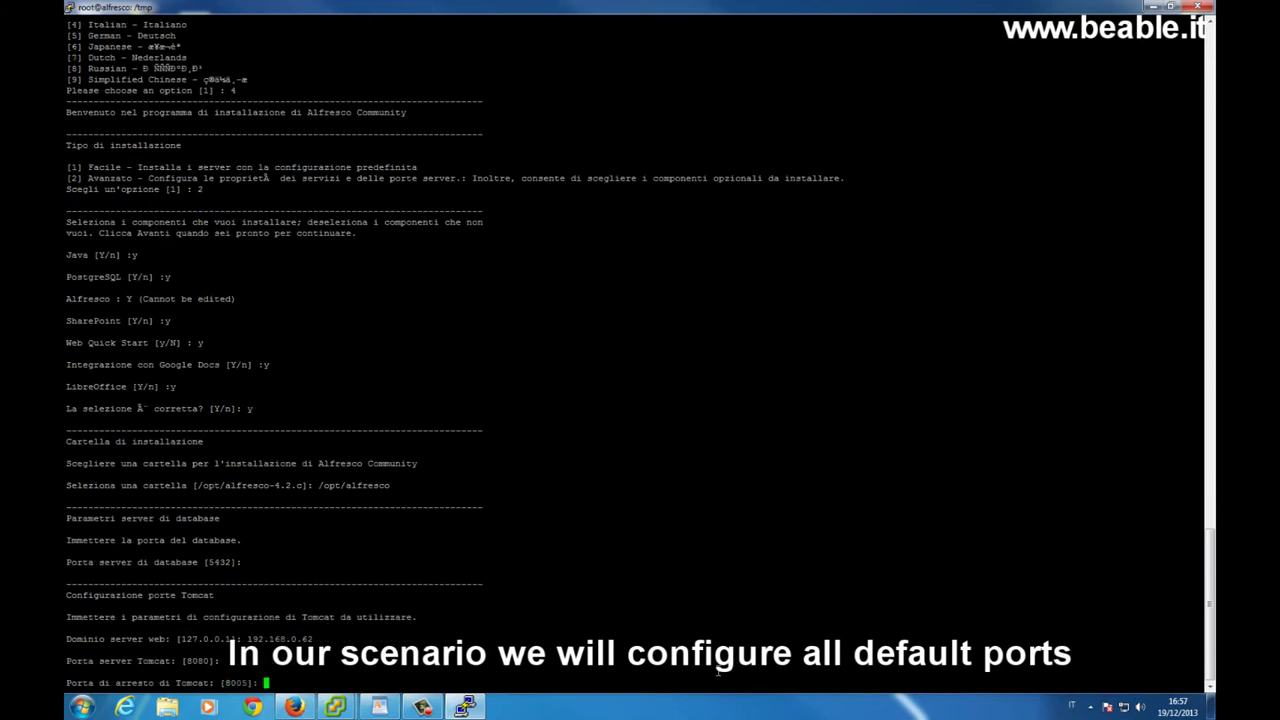
key("Return")
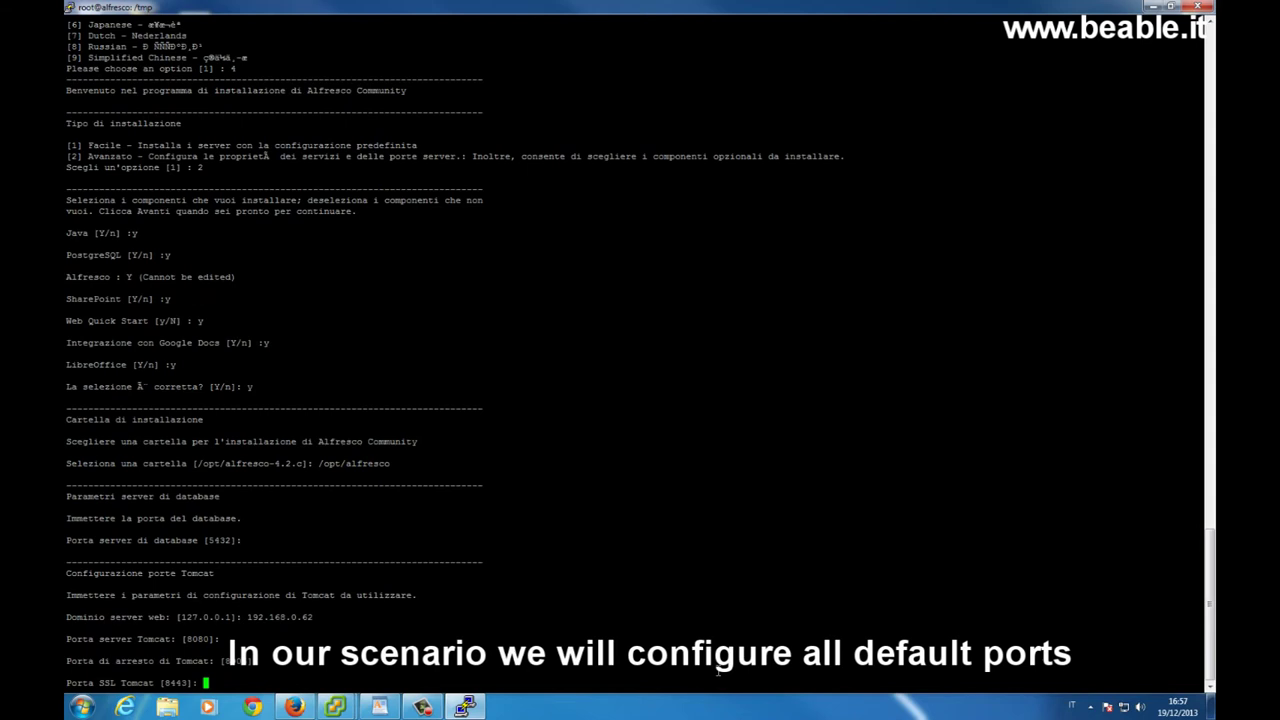
key("Return")
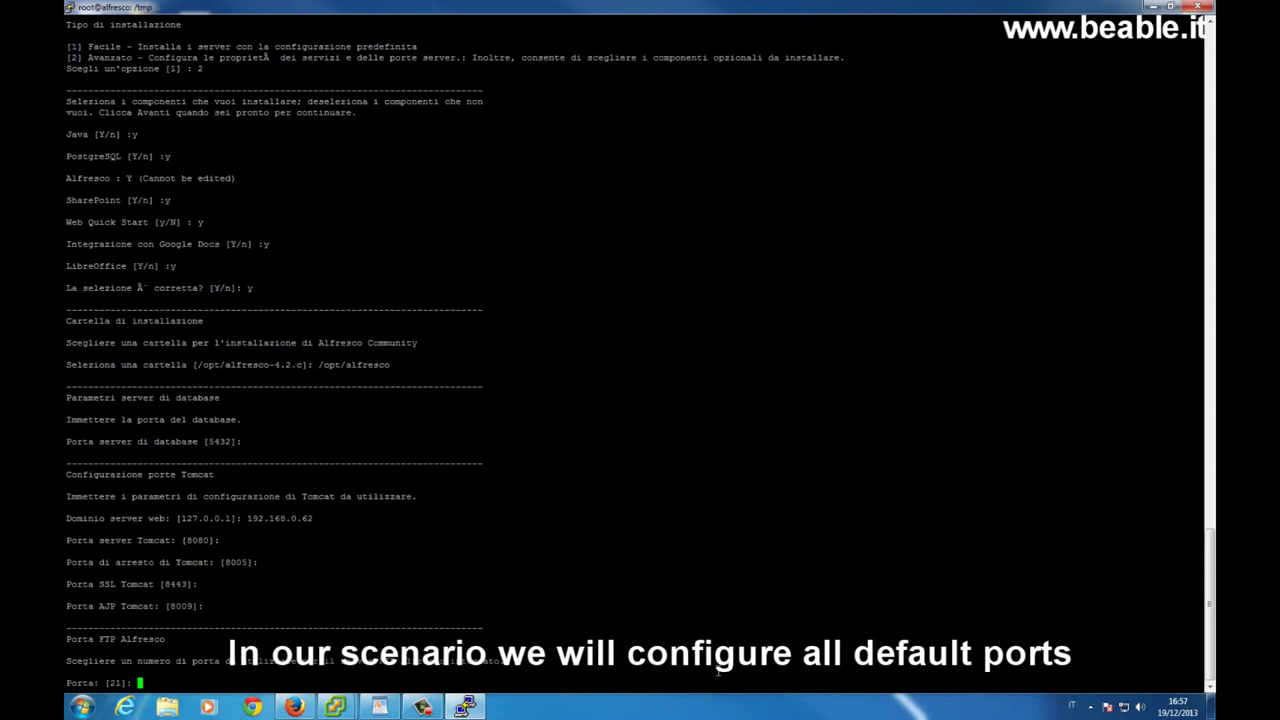
key("Return")
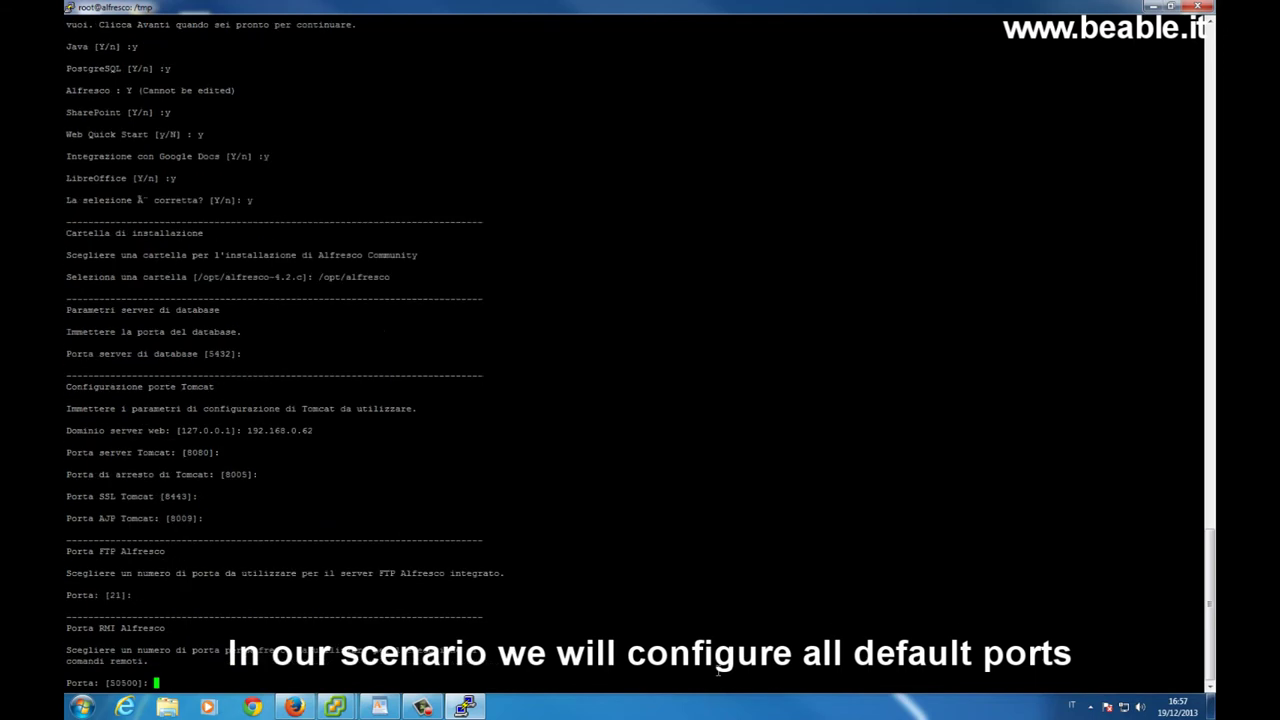
key("Return")
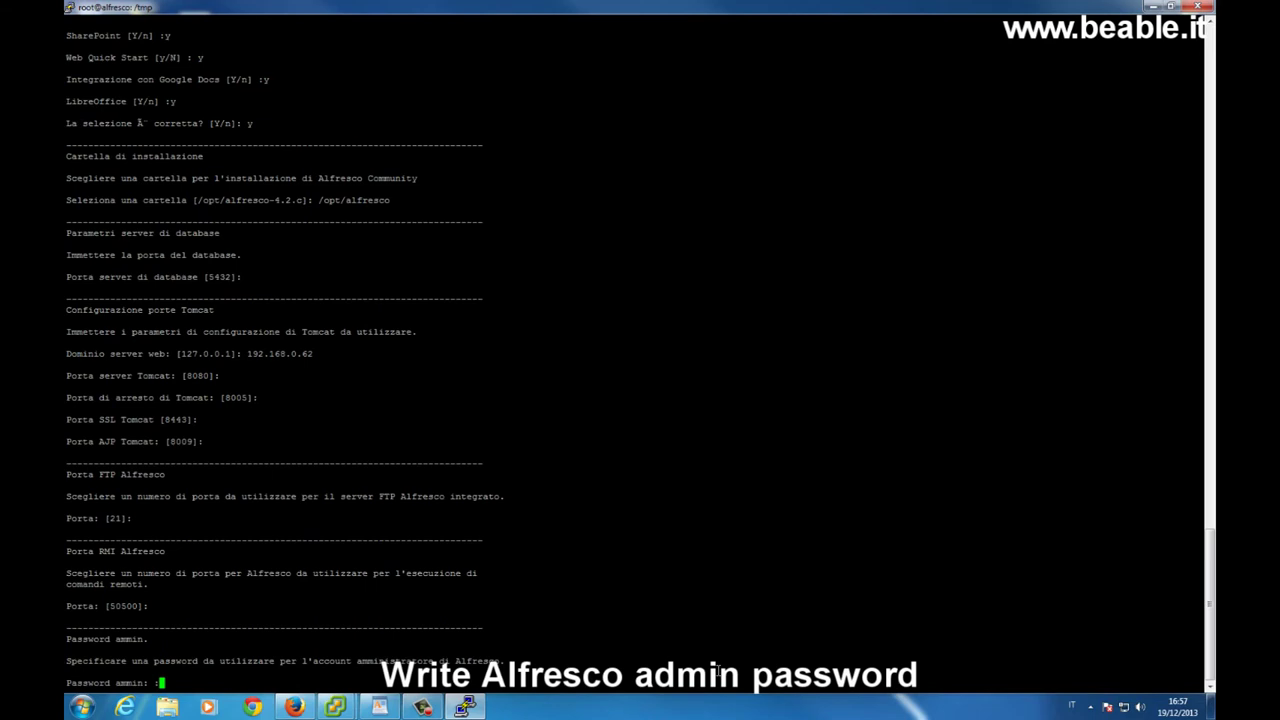
Enter and confirm the admin password, keep SharePoint port 7070, and install Alfresco as a service (Y).
key("Return")
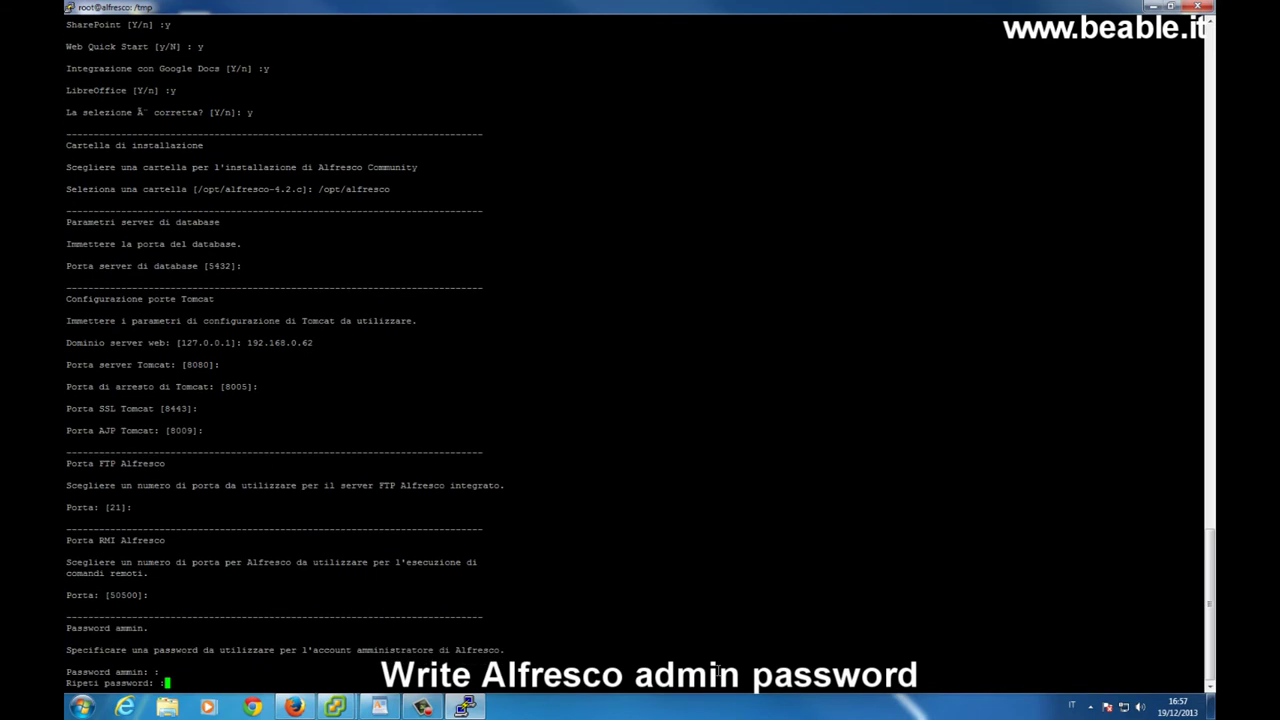
key("Return")
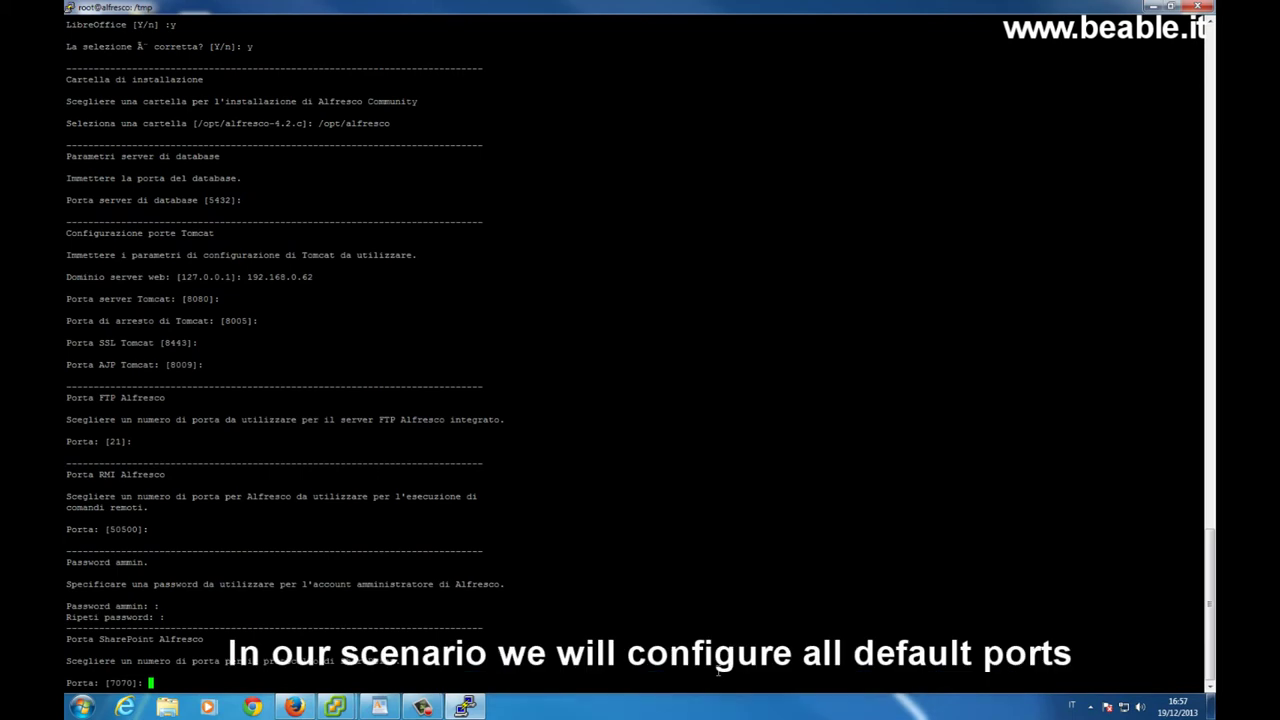
key("Return")
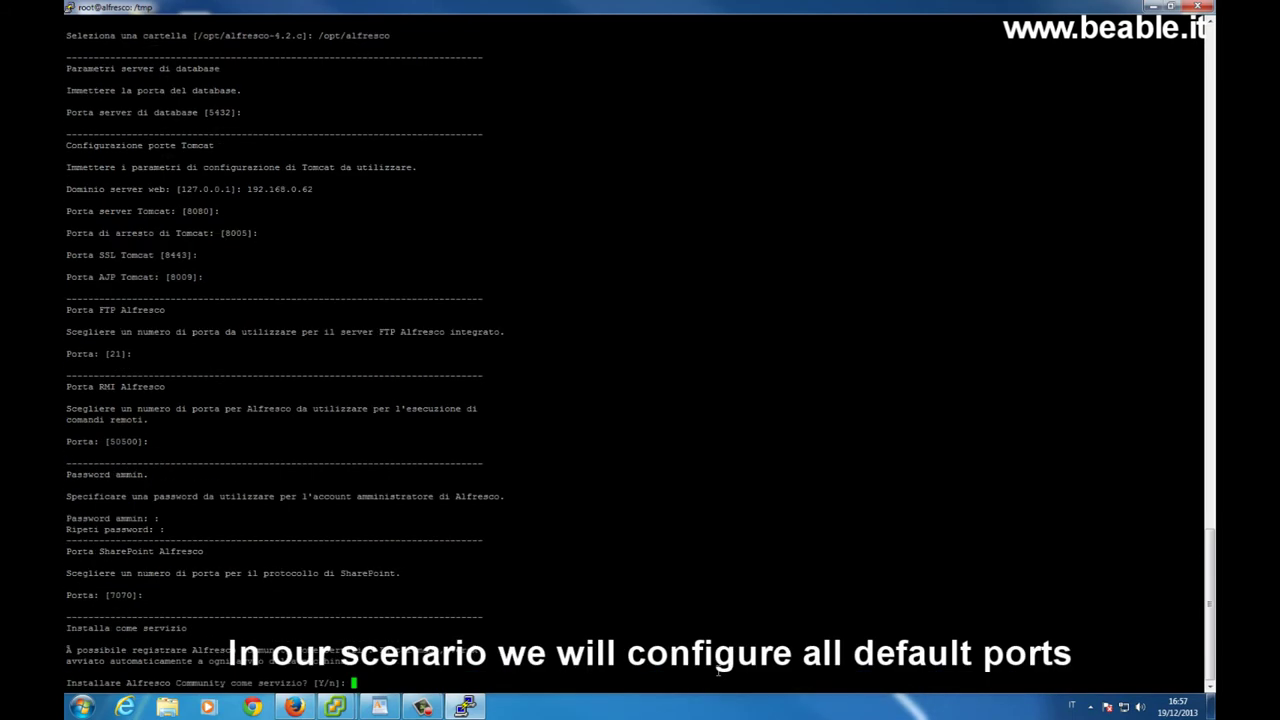
type("Y")
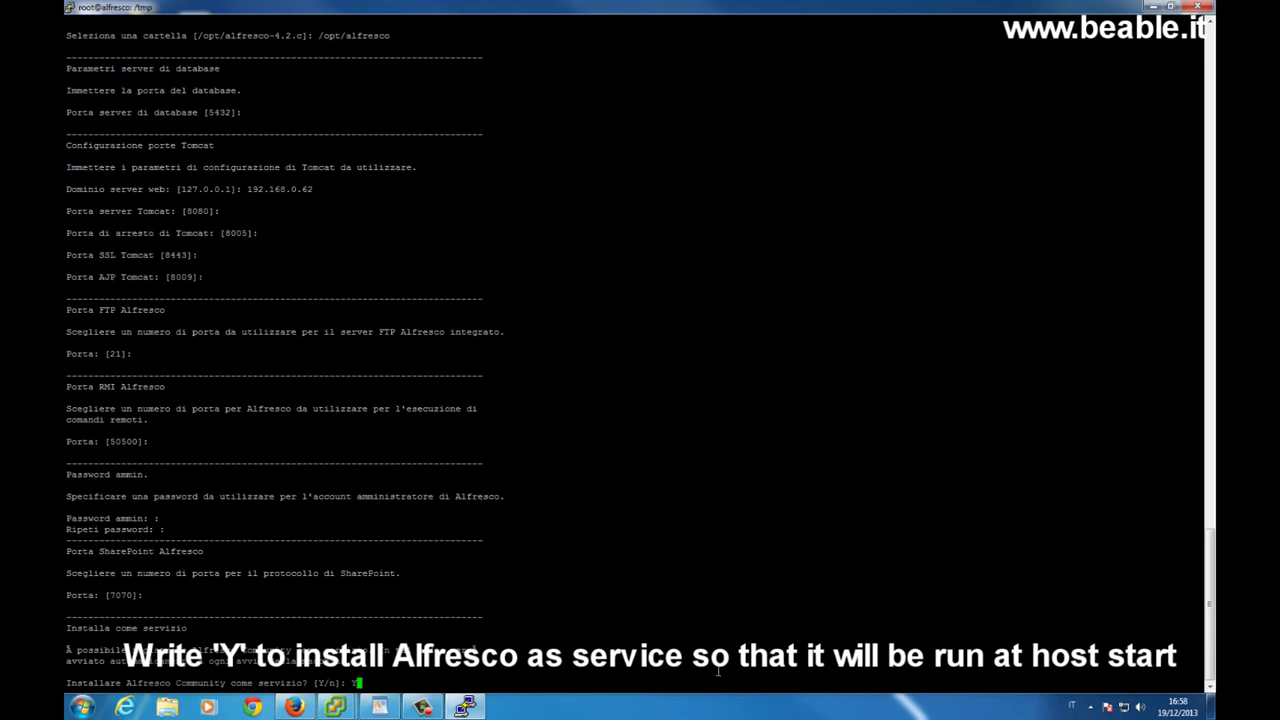
key("Return")
key("Return")
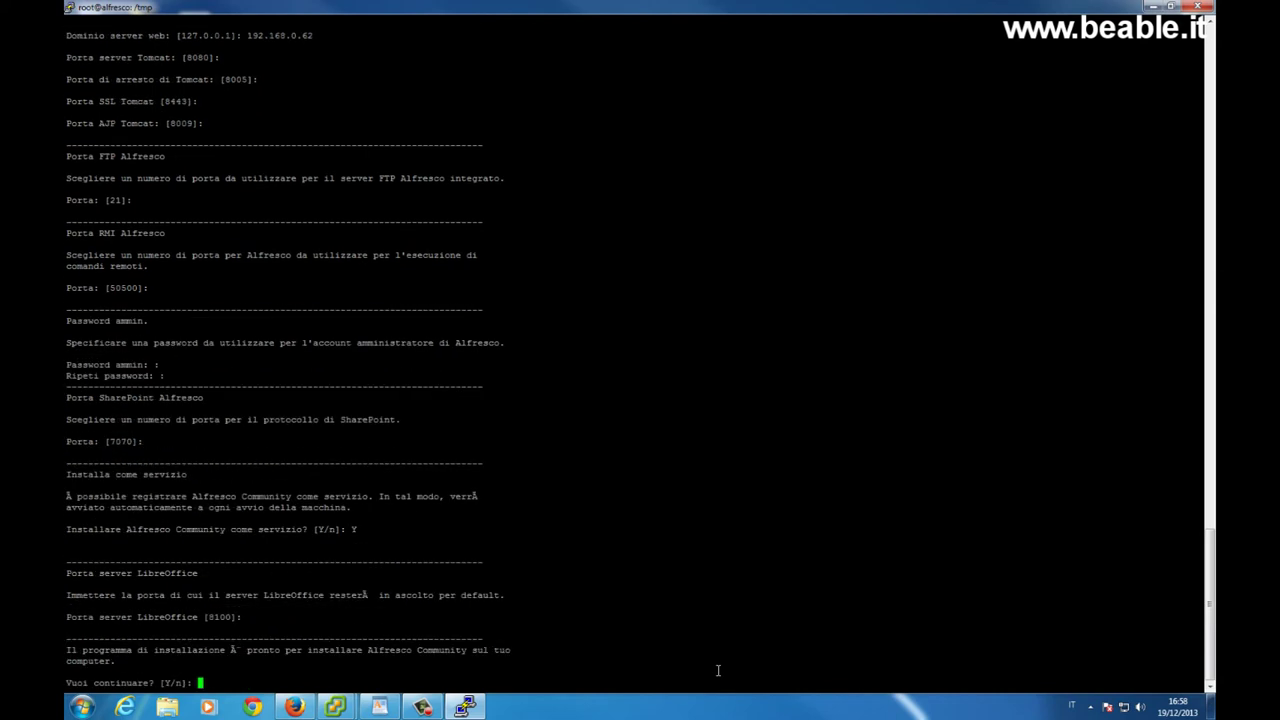
Confirm the Alfresco installation with Y and decline viewing the readme file.
type("Y")
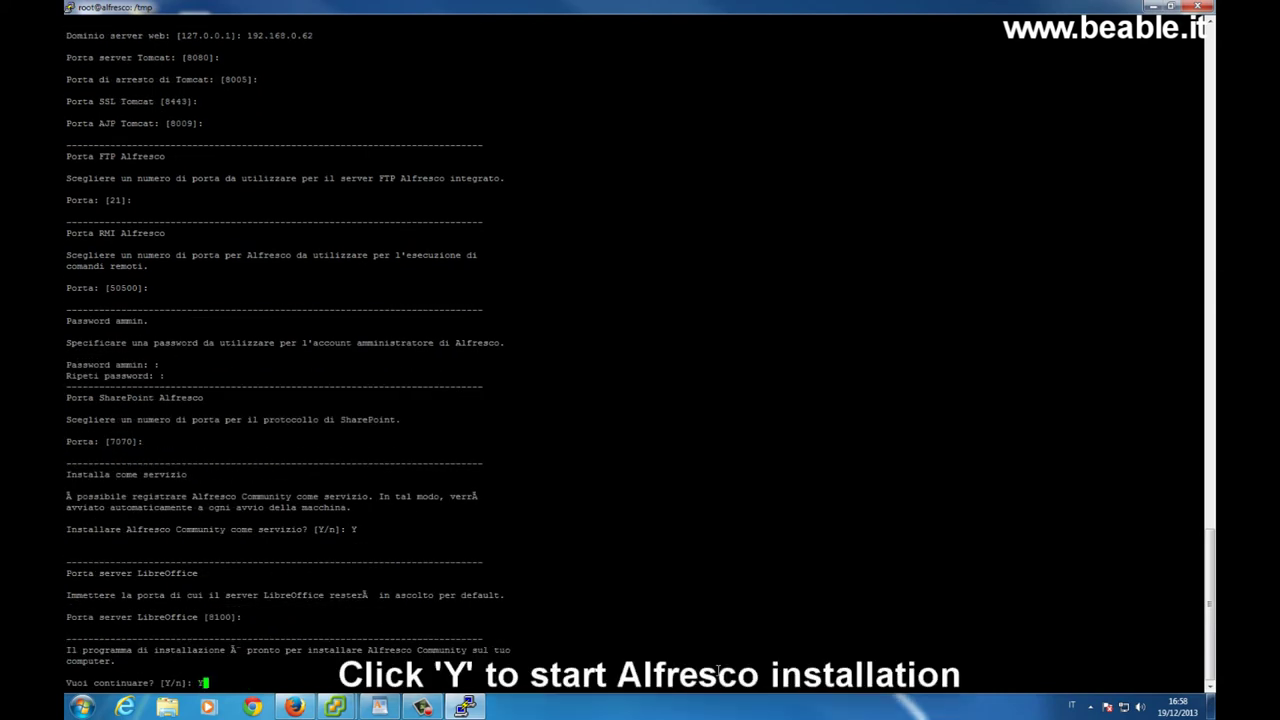
key("Return")
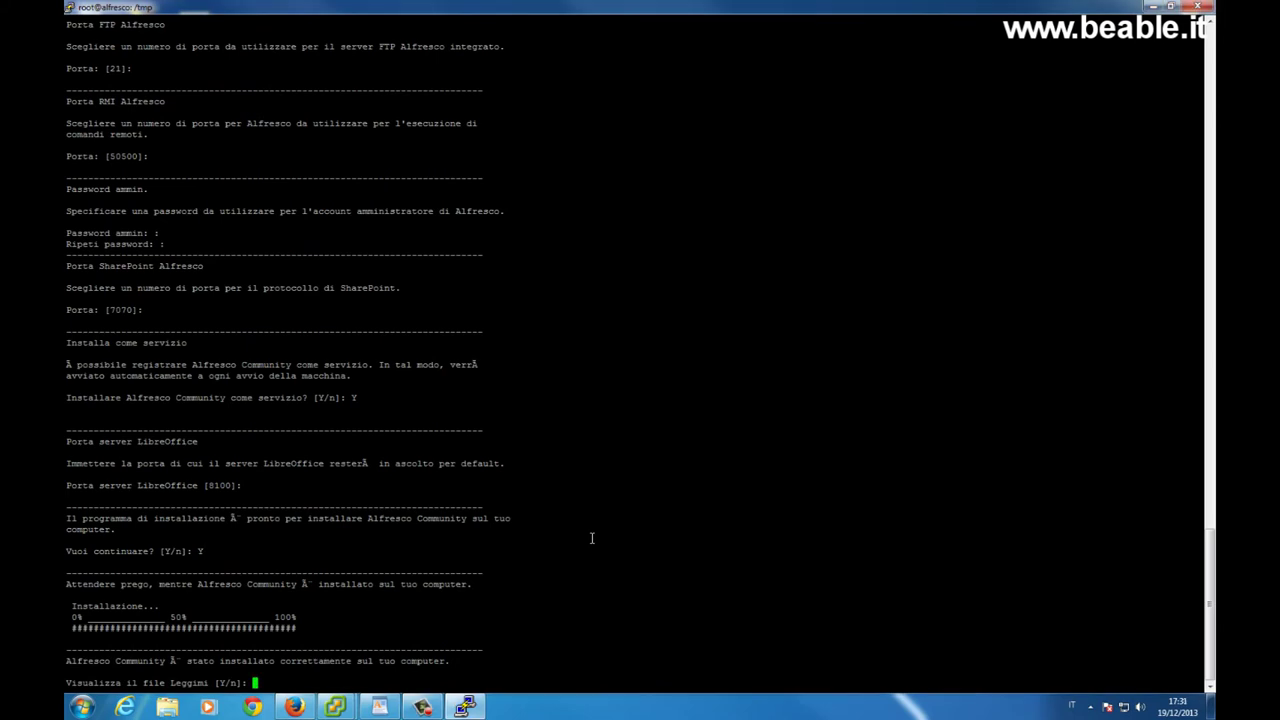
type("n")
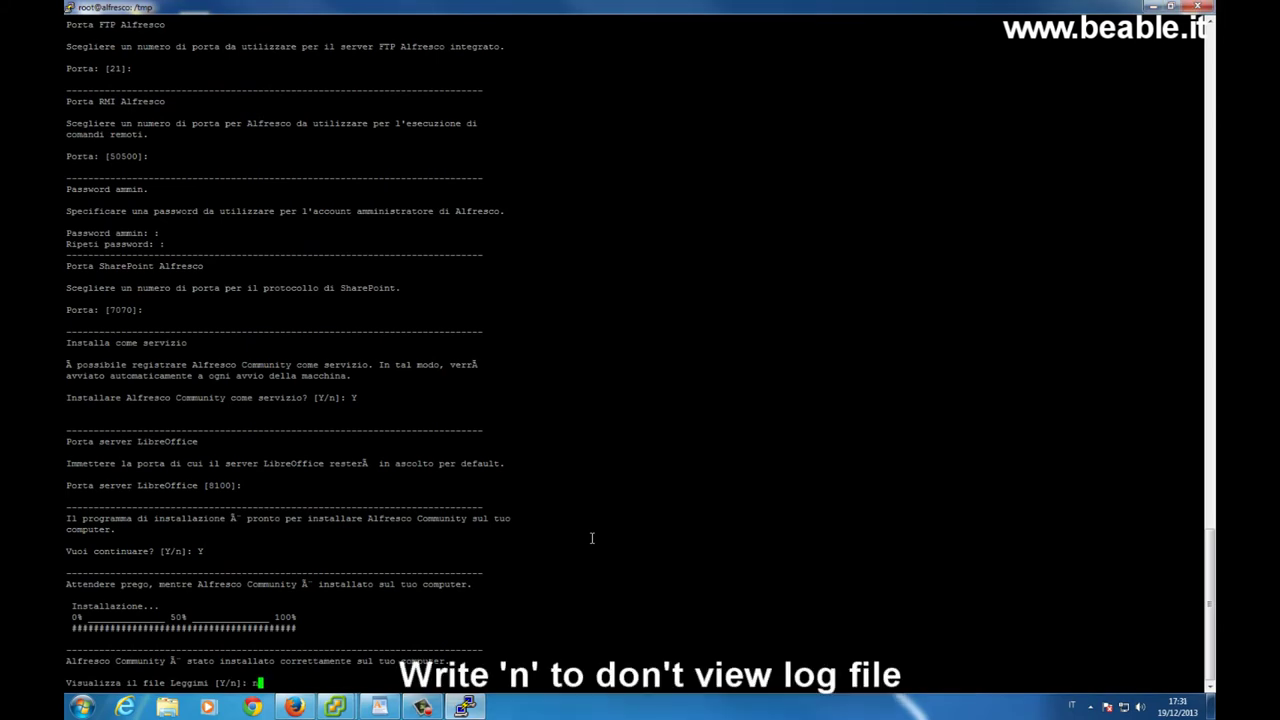
key("Return")
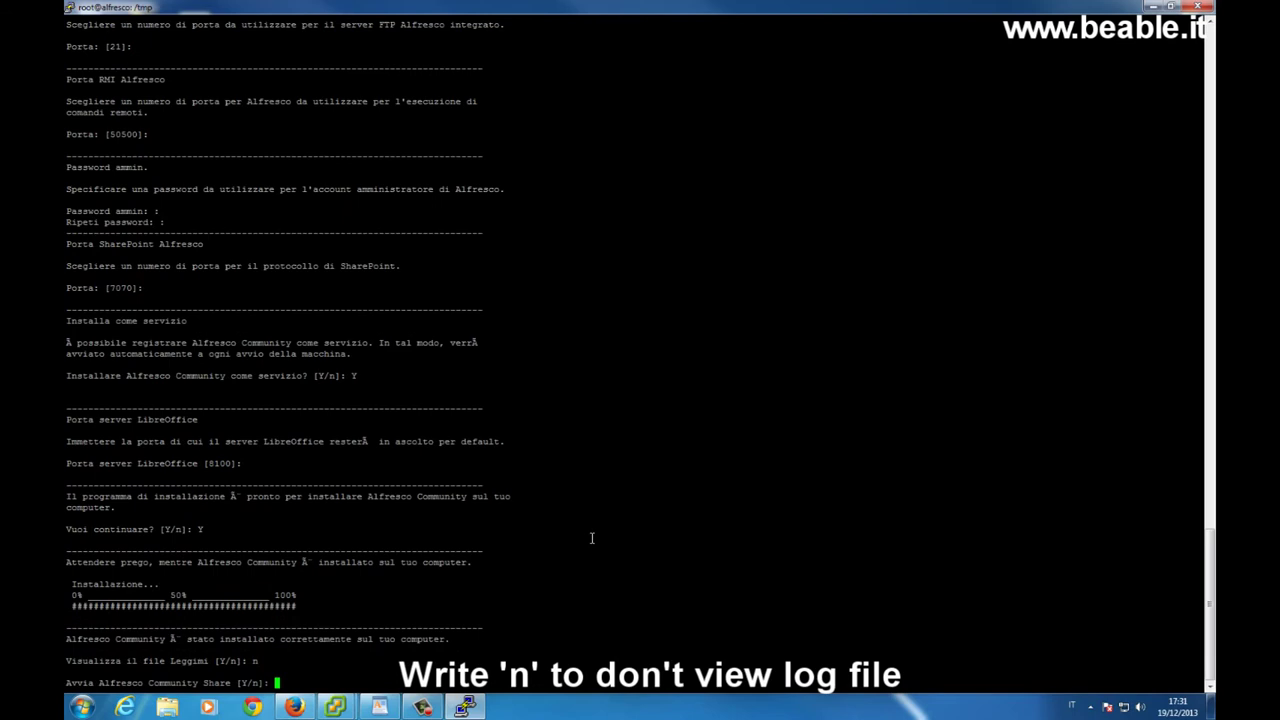
Start Alfresco Community Share so PostgreSQL and Tomcat run, then return to Firefox.
type("Y")
key("Return")
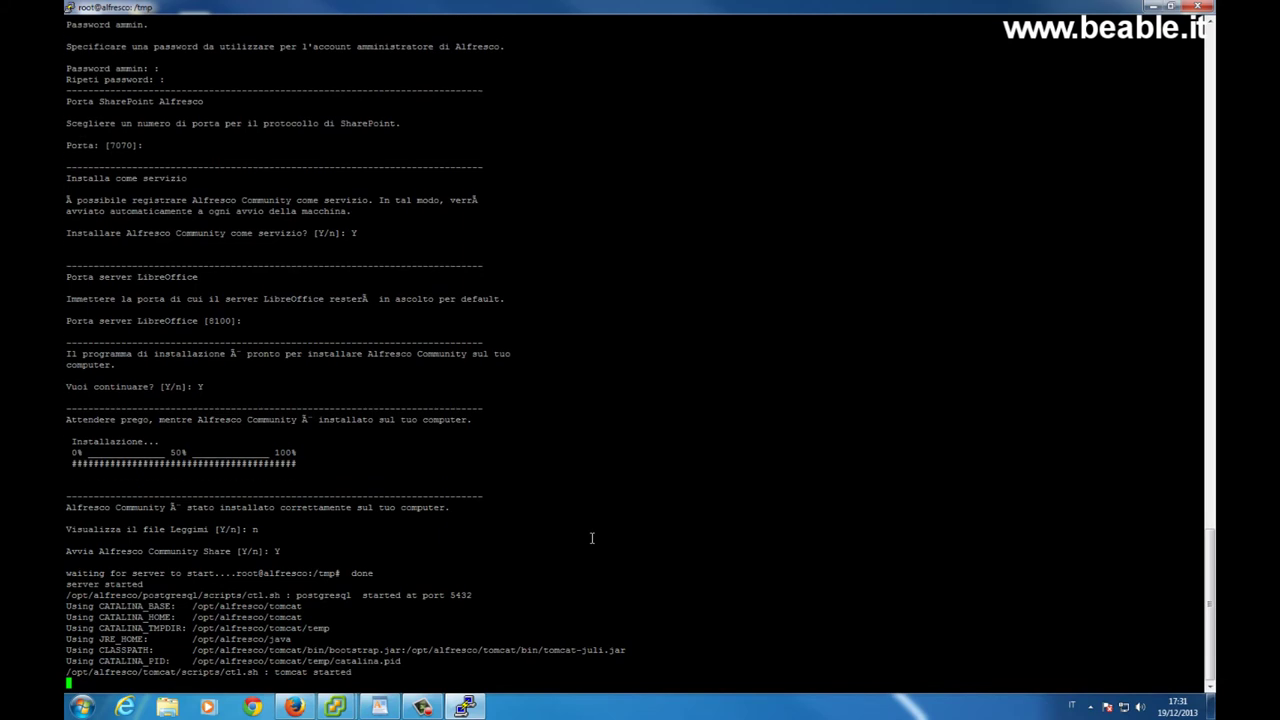
key("Return")
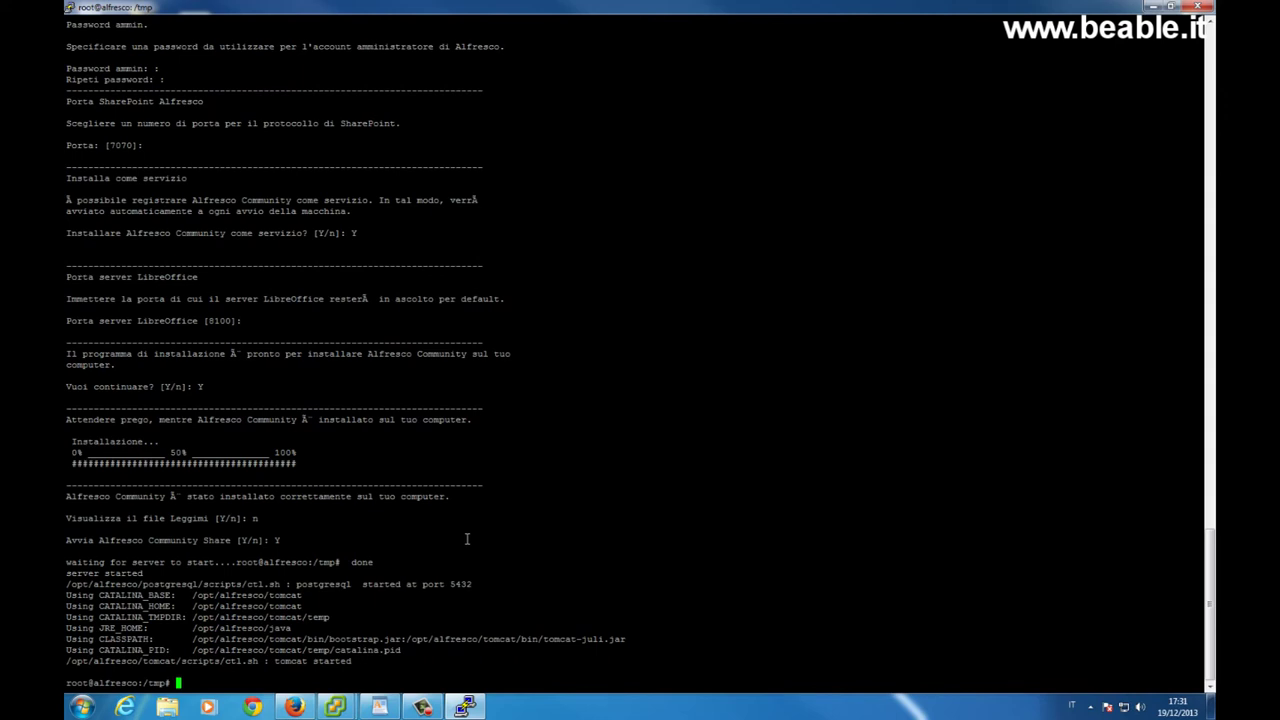
left_click(294, 707)
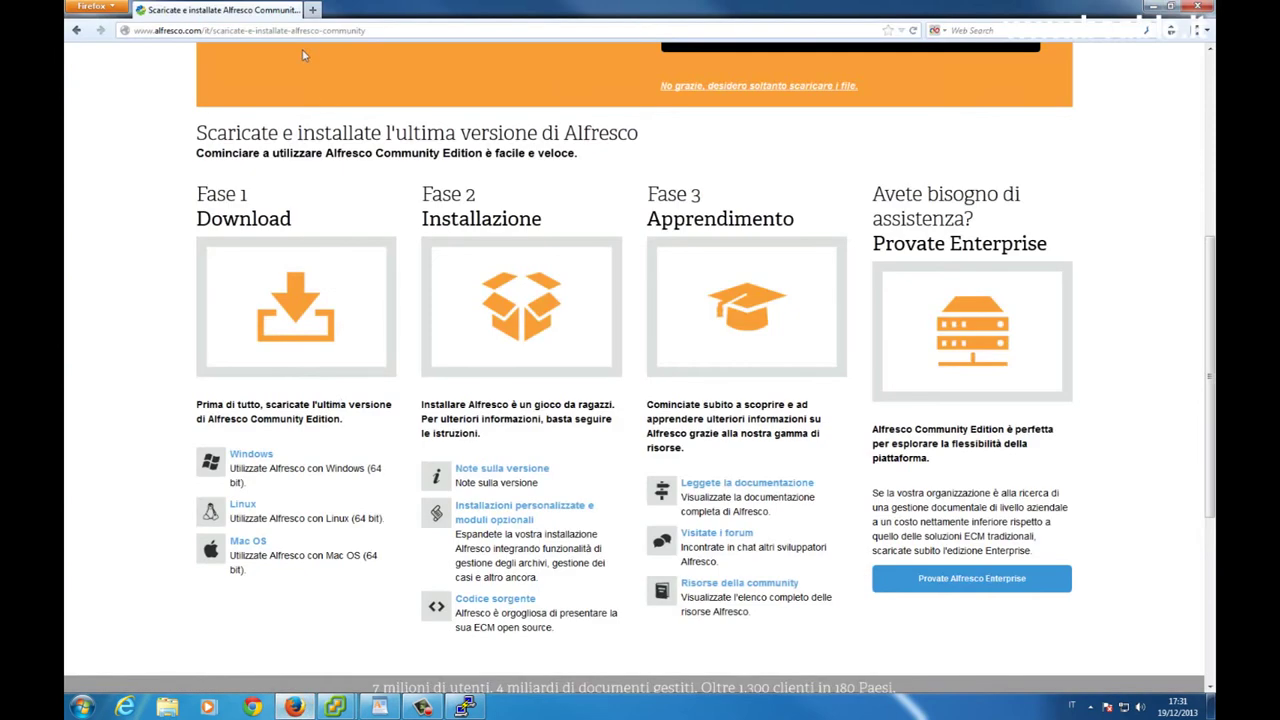
Load 192.168.0.62:8080/share in a new Firefox tab to reach the Alfresco login.
left_click(312, 10)
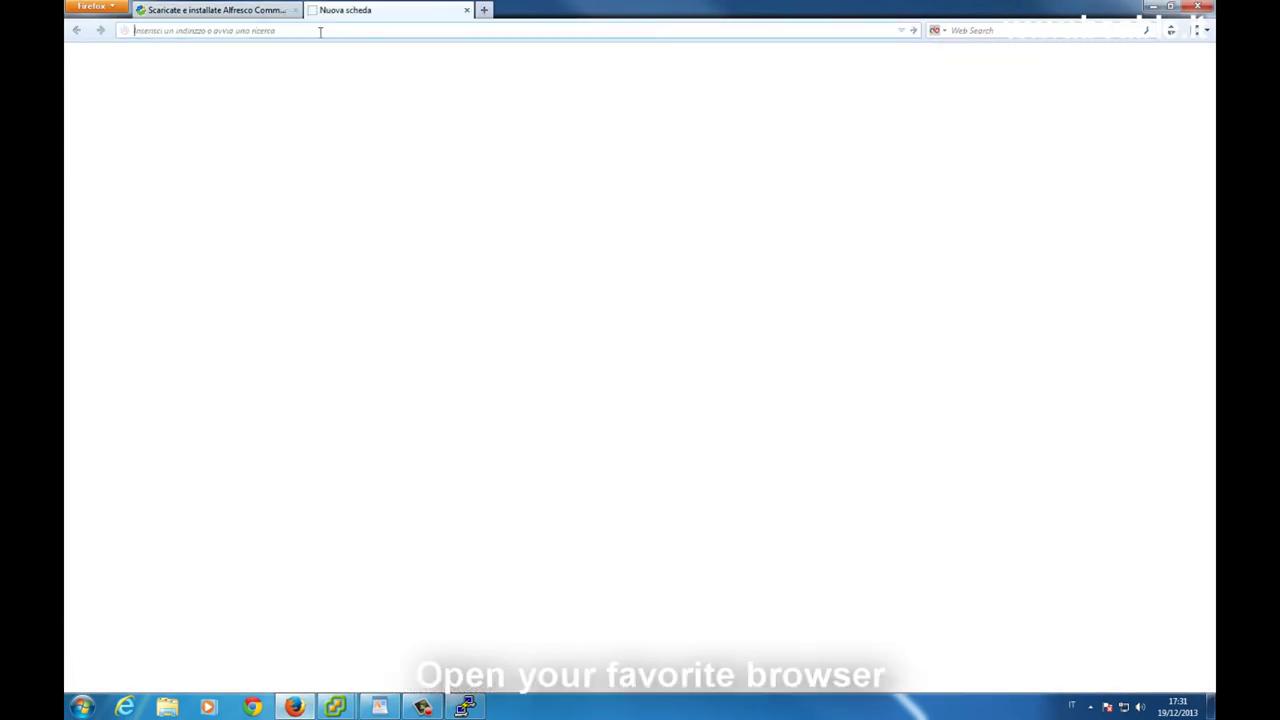
type("192.168.0.")
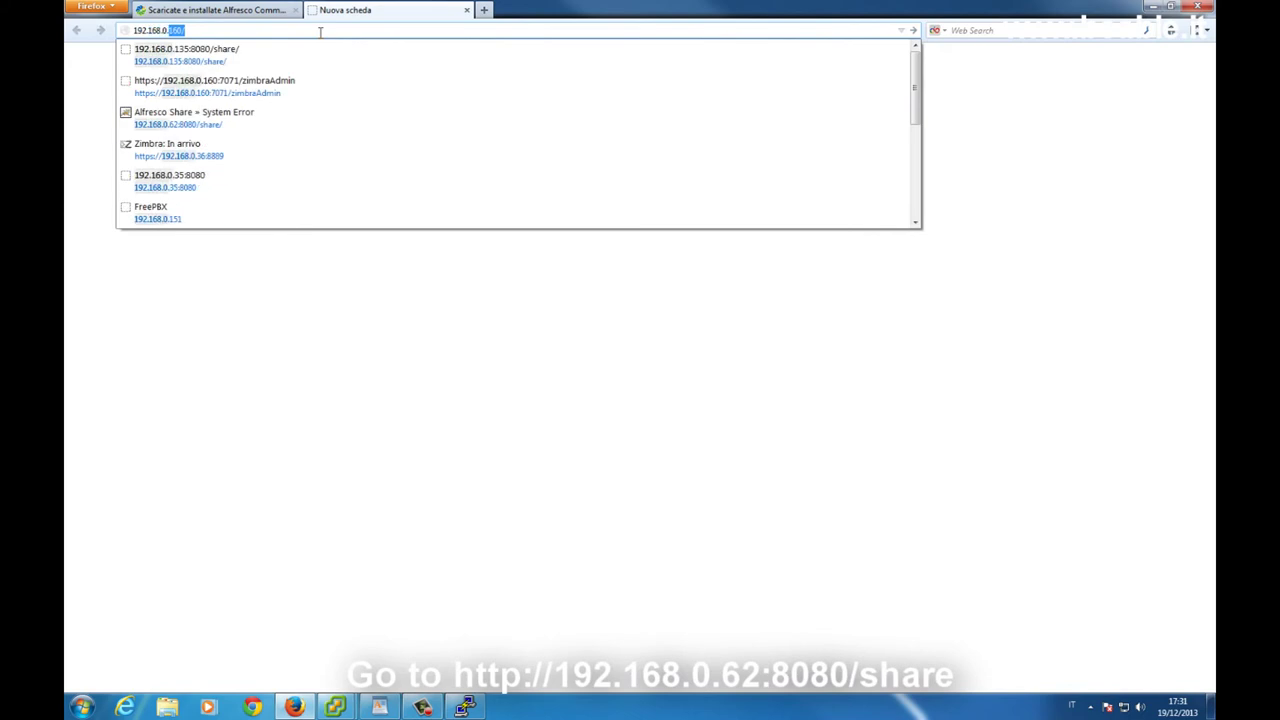
type("62")
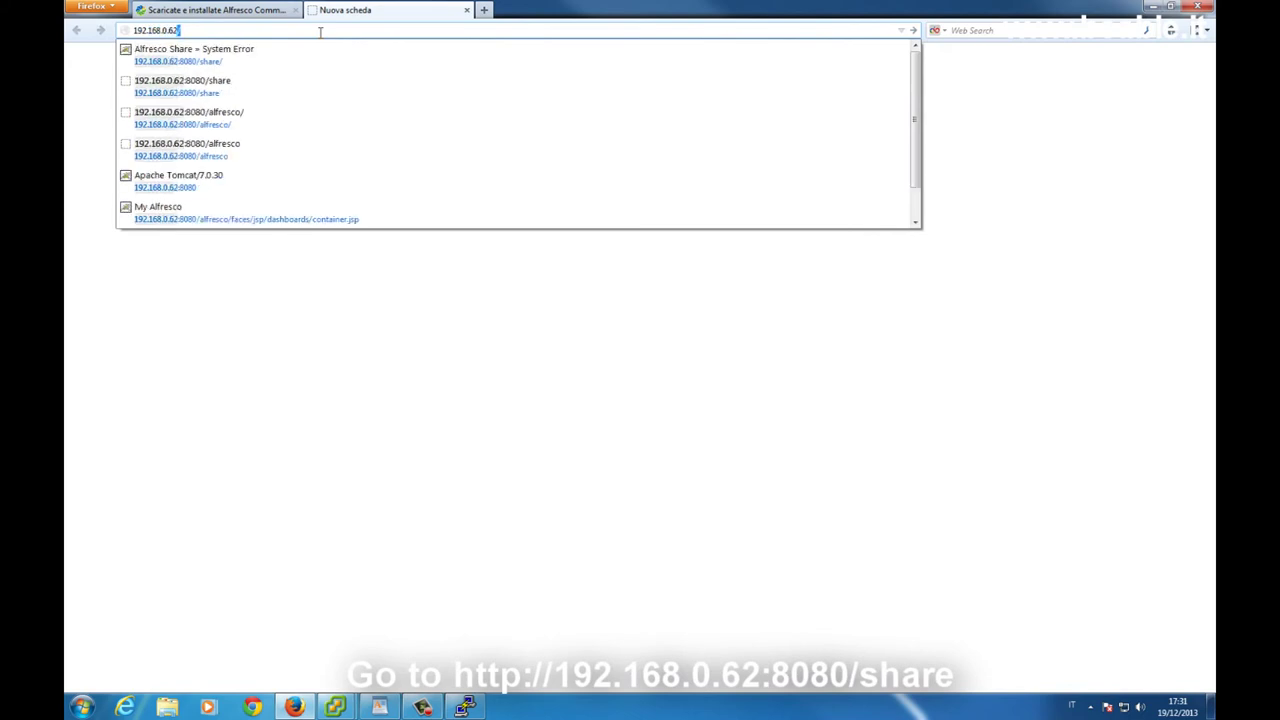
key("Down")
key("Return")
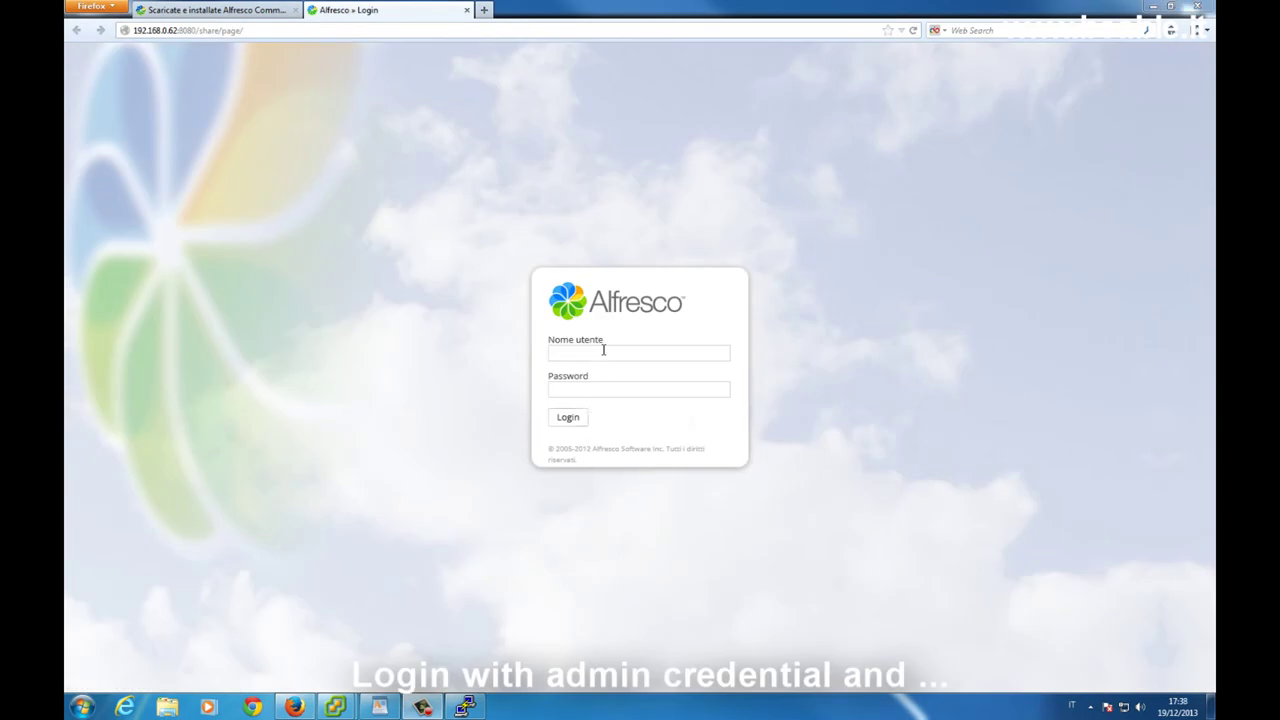
Log in to Alfresco Share as admin with the account password, declining Firefox's save-password offer.
left_click(603, 350)
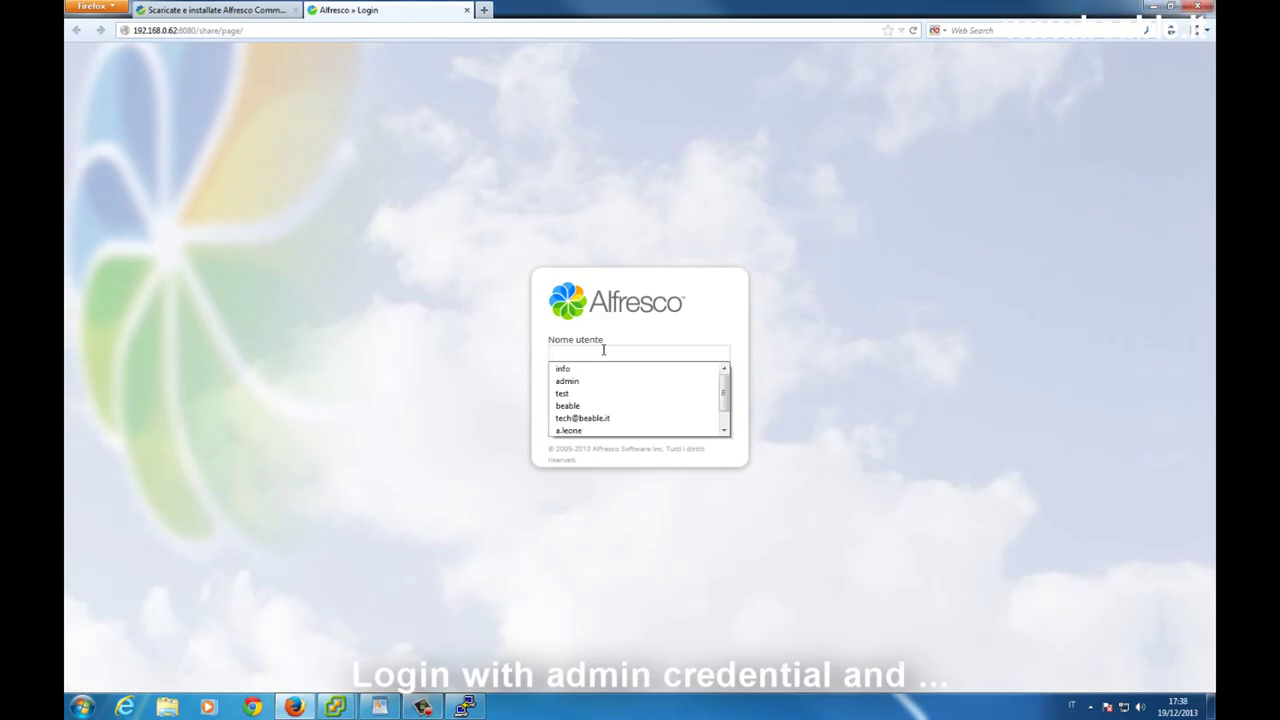
left_click(739, 350)
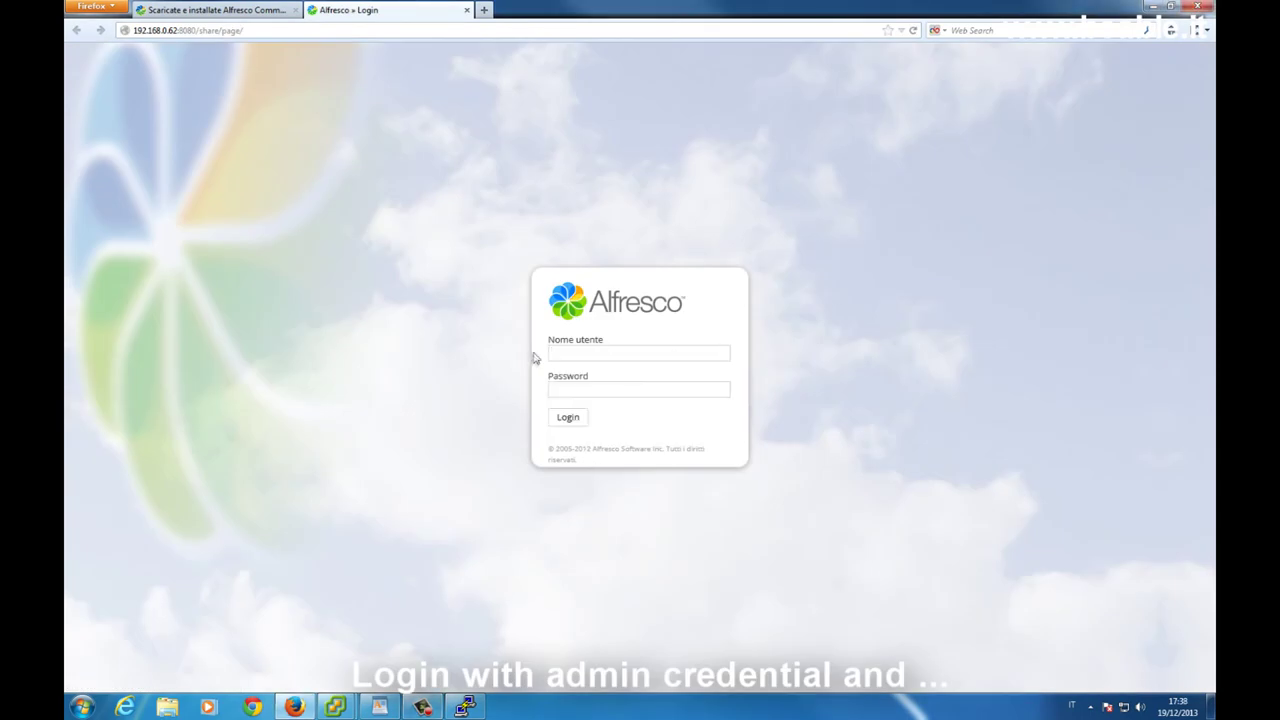
left_click(584, 351)
type("admin")
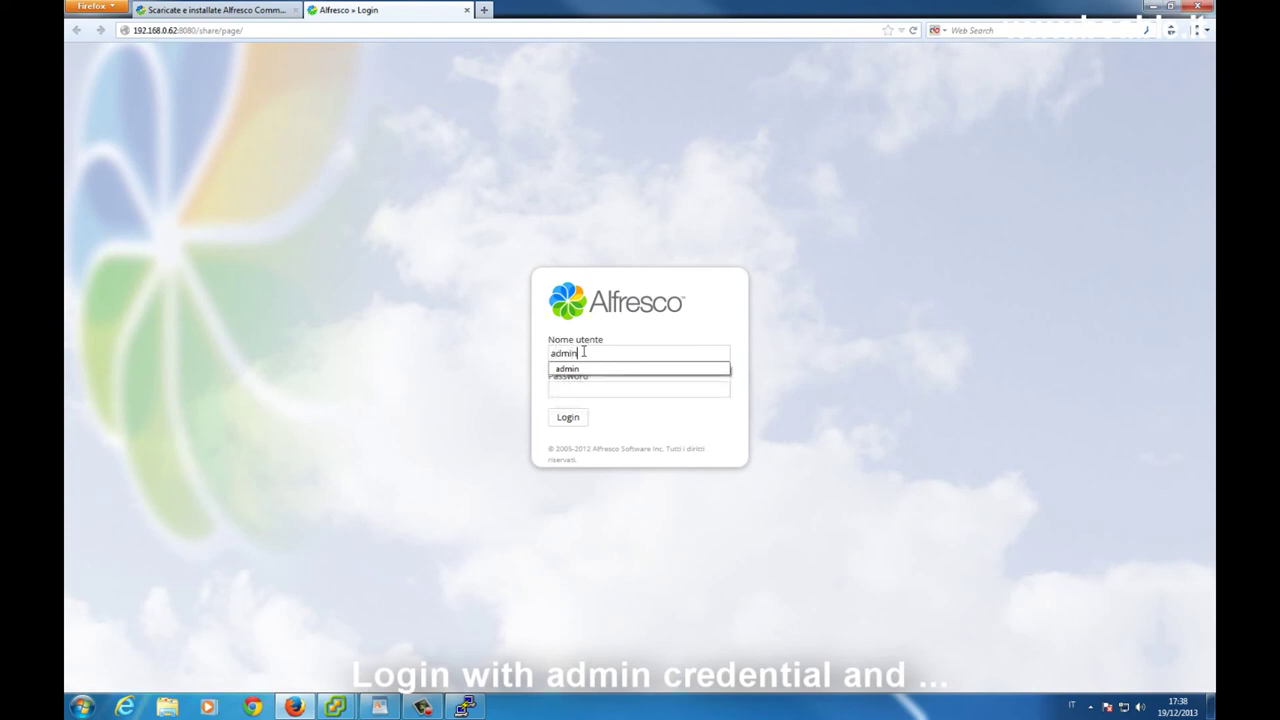
key("Tab")
type("******")
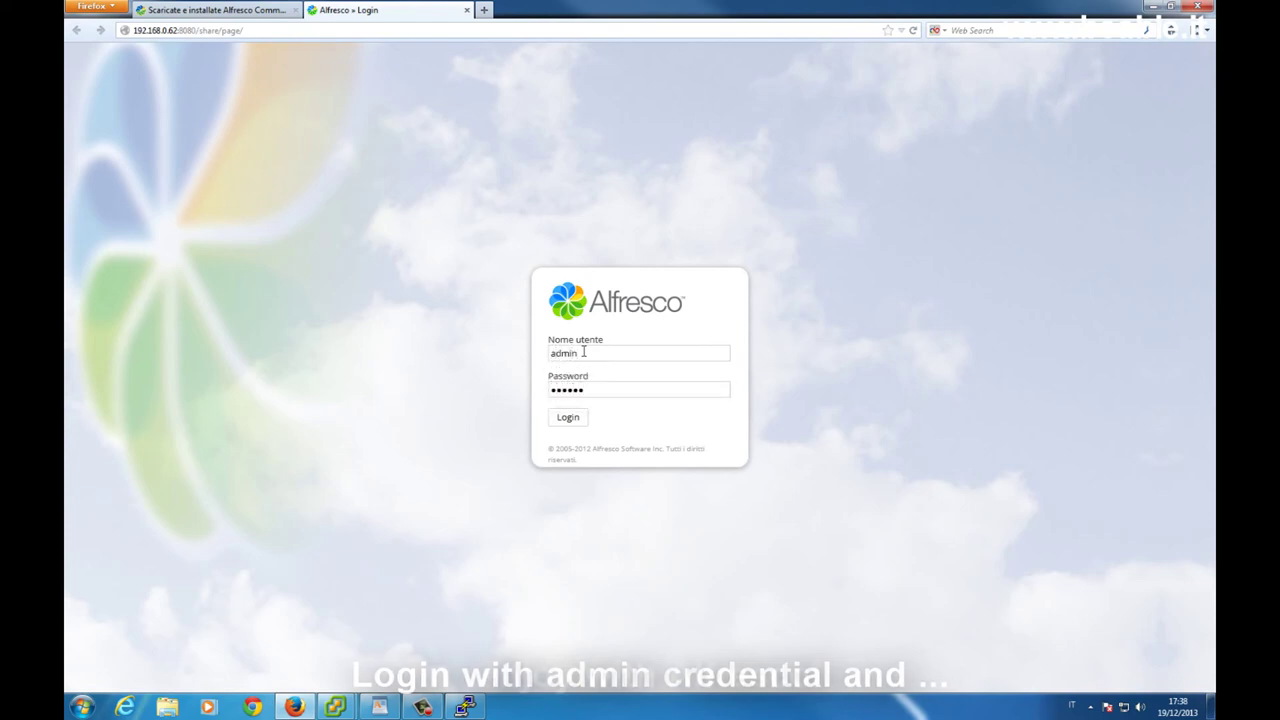
key("Return")
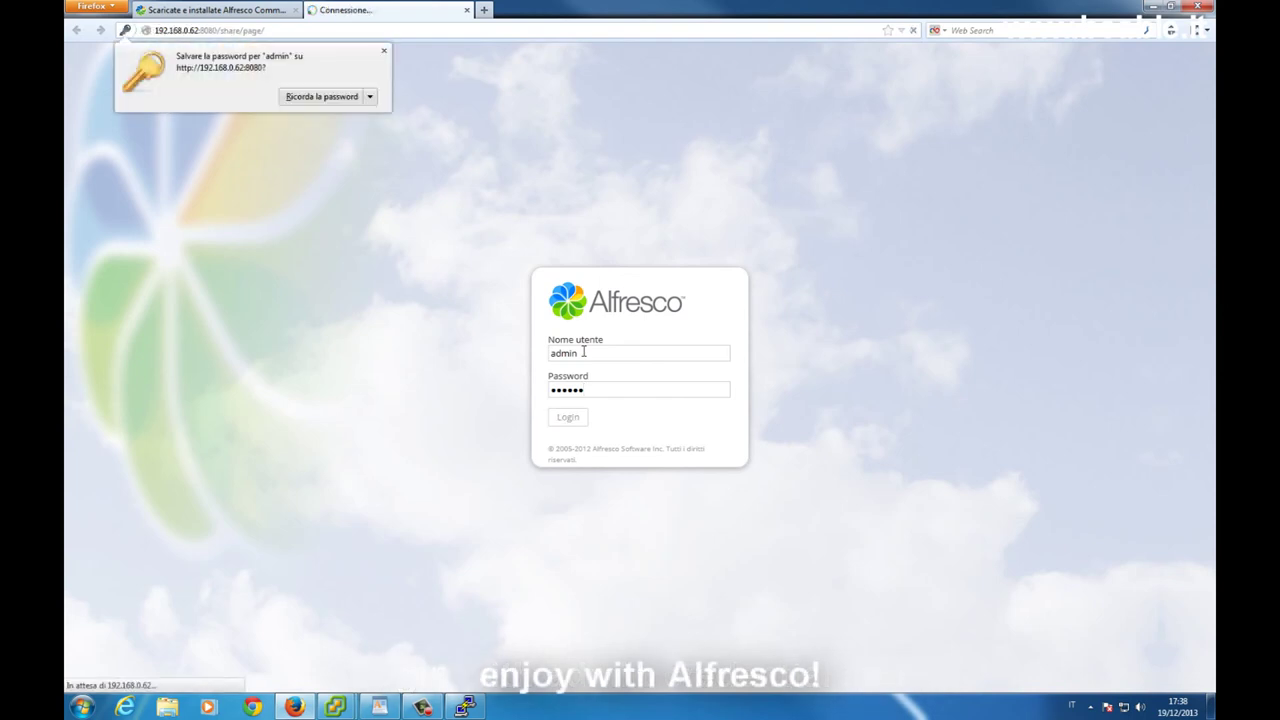
left_click(383, 50)
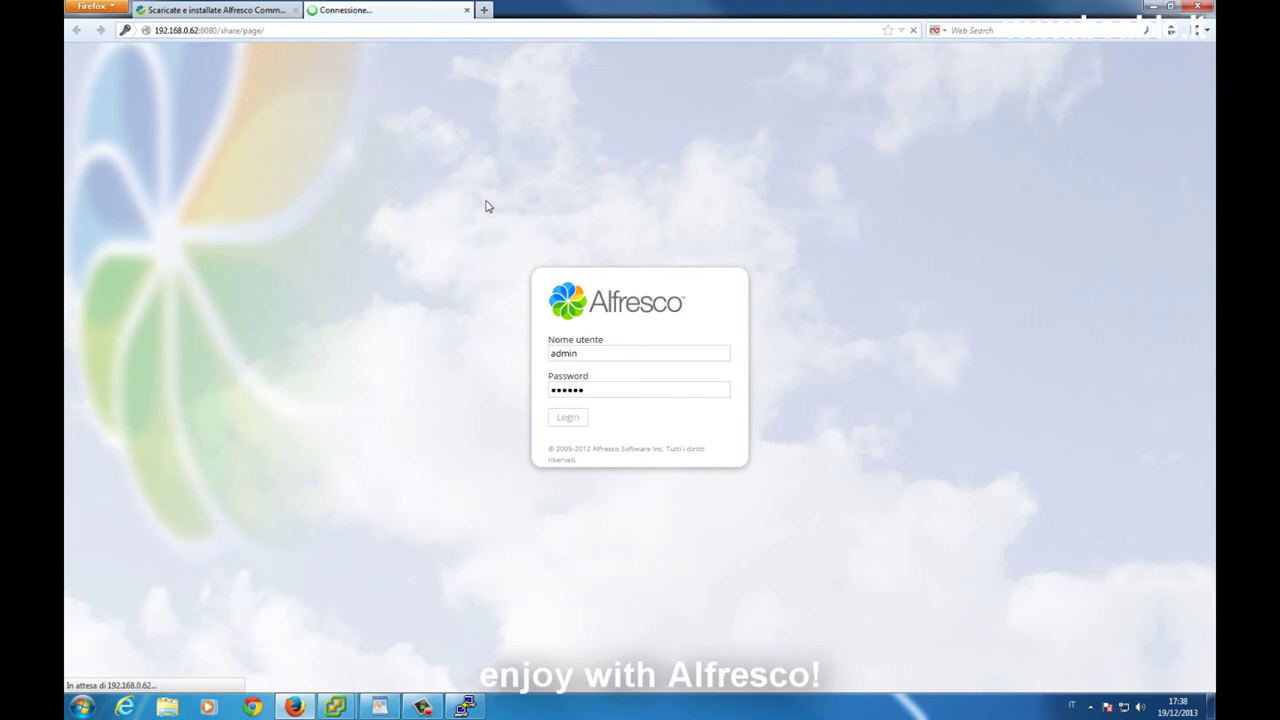